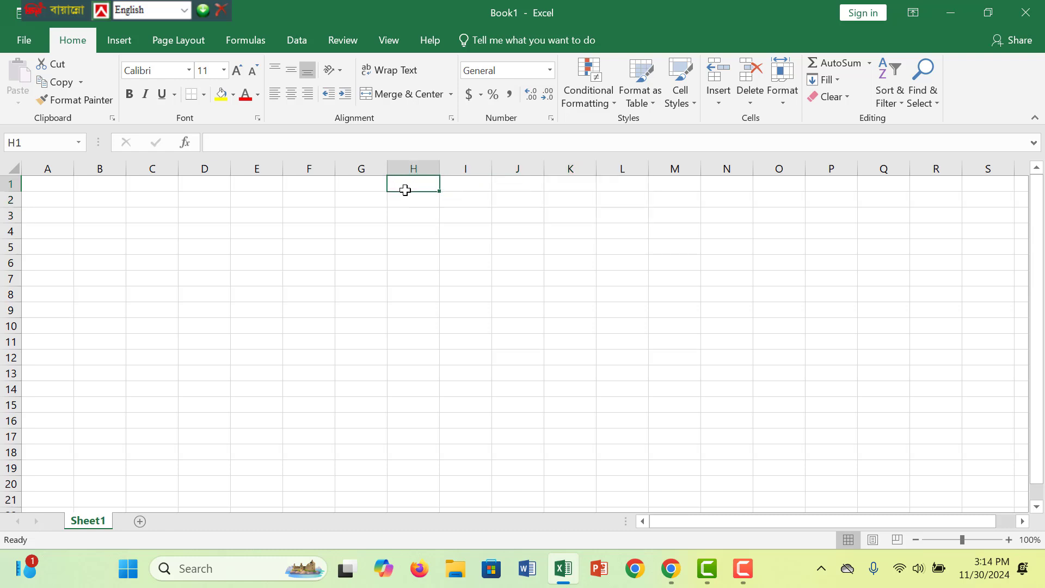
Step: Merge and center cells H1:K2 and fill the merged cell with the standard purple color
{"action": "left_click_drag", "start_coordinate": [404, 187], "coordinate": [568, 206]}
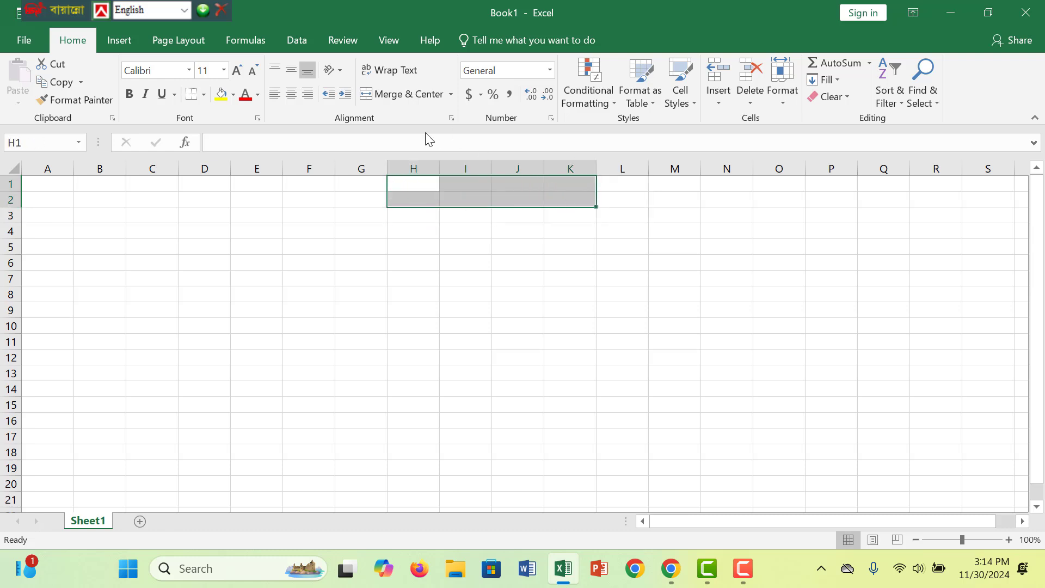
{"action": "left_click", "coordinate": [406, 97]}
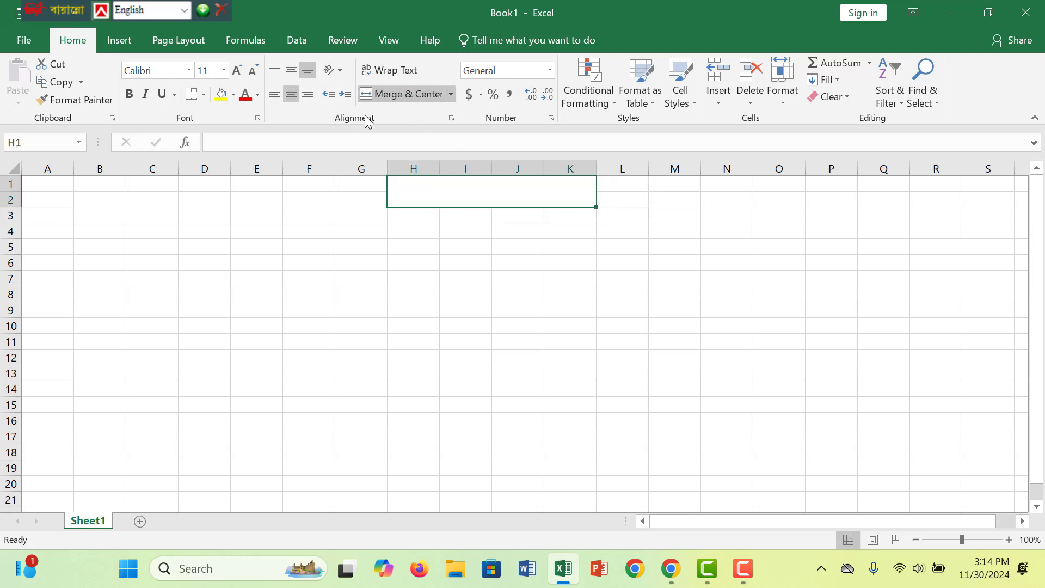
{"action": "left_click", "coordinate": [233, 95]}
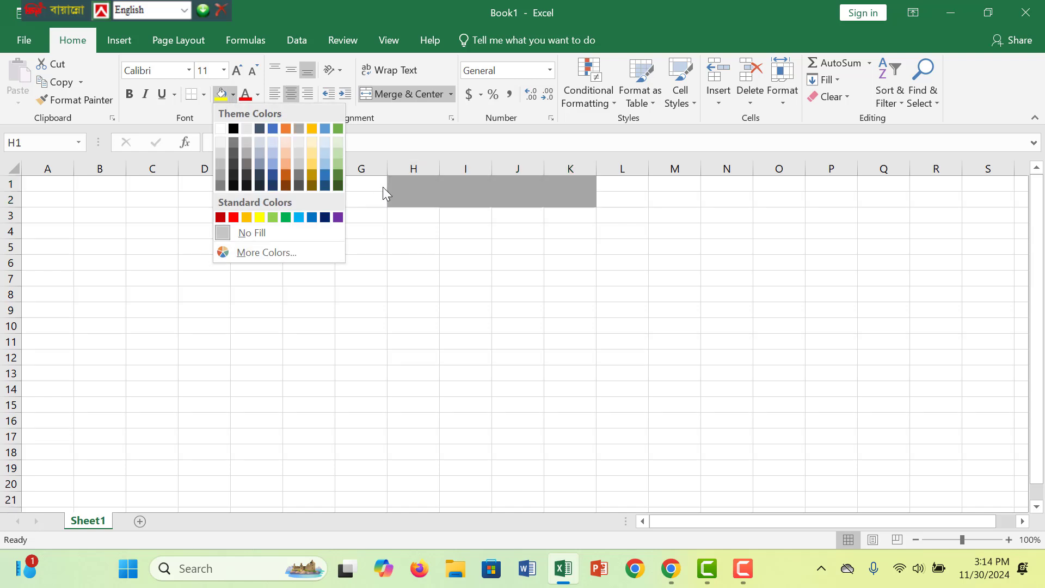
{"action": "left_click", "coordinate": [338, 218]}
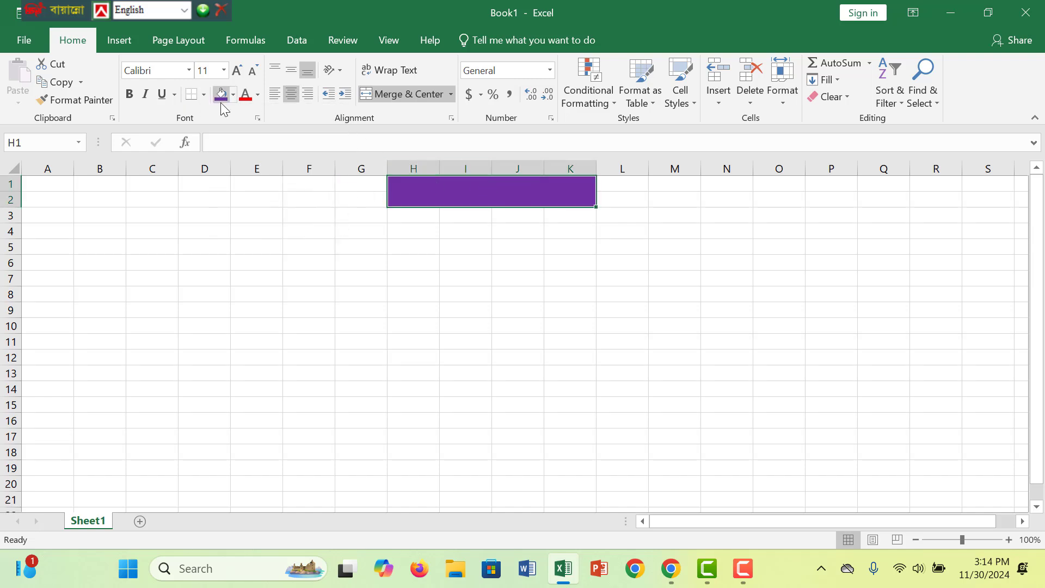
Step: Lighten the fill of merged cell H1:K2 to a custom purple with RGB 161, 98, 208
{"action": "left_click", "coordinate": [233, 95]}
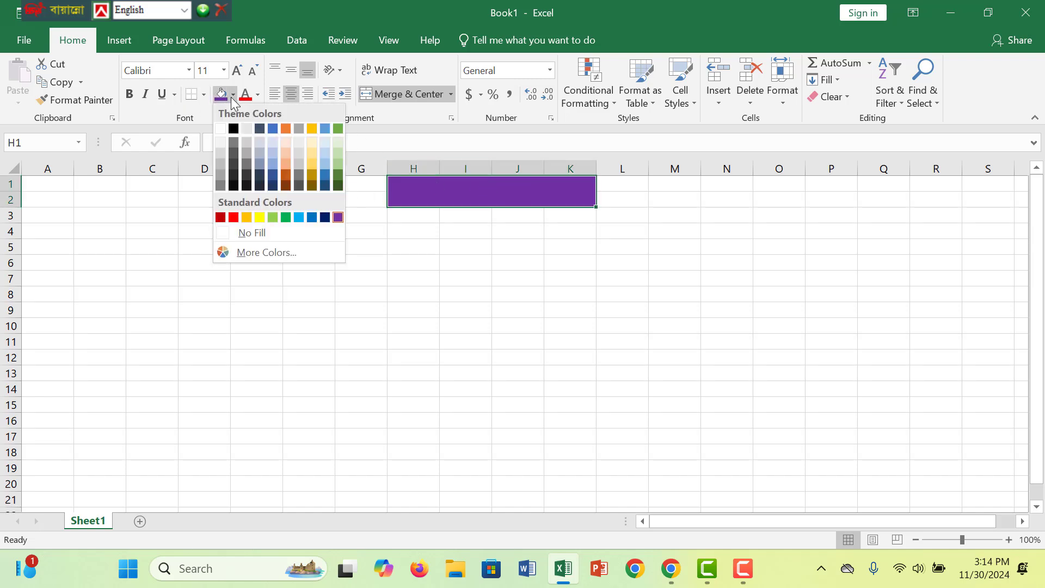
{"action": "left_click", "coordinate": [298, 252]}
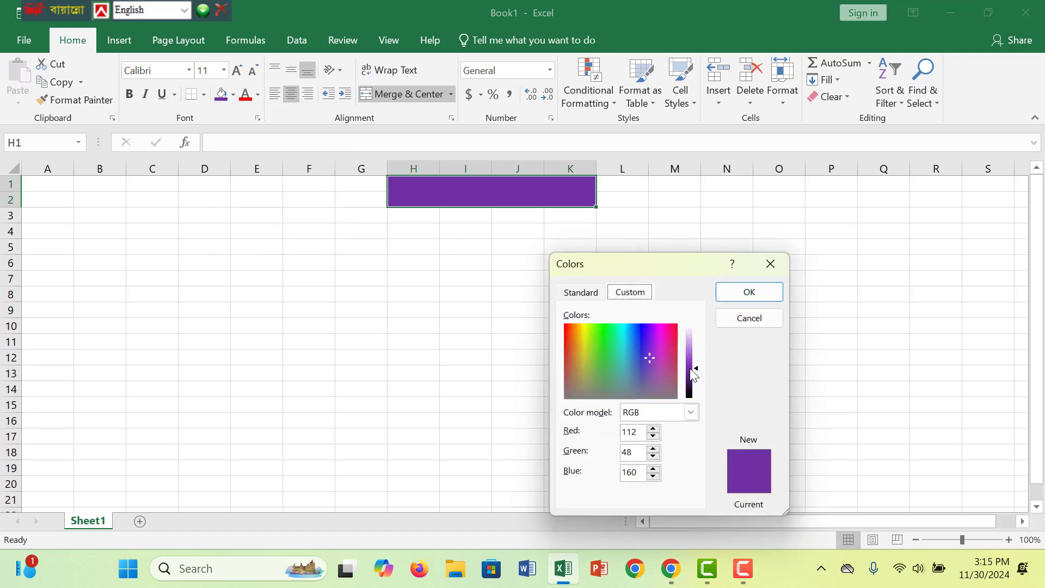
{"action": "left_click_drag", "start_coordinate": [696, 366], "coordinate": [696, 356]}
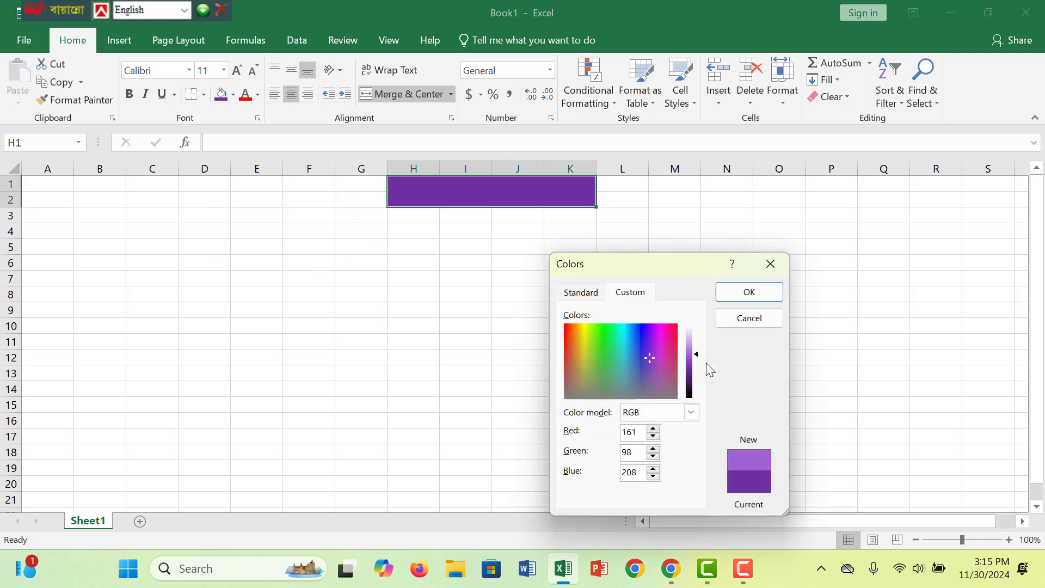
{"action": "left_click", "coordinate": [749, 291]}
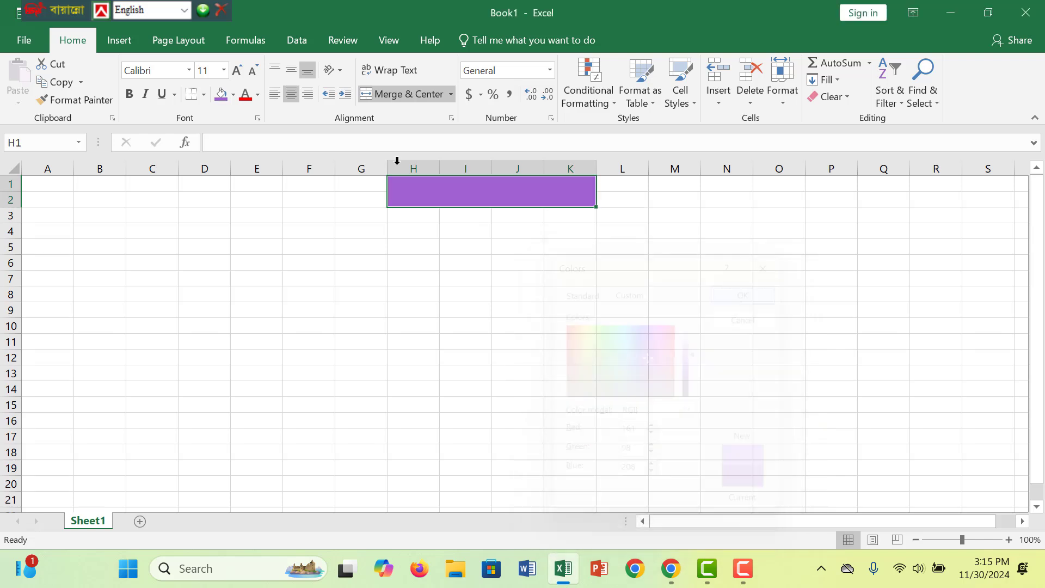
Step: Set the font color of merged cell H1:K2 to white and enter the title "Costing Sheet Format -1"
{"action": "left_click", "coordinate": [460, 189]}
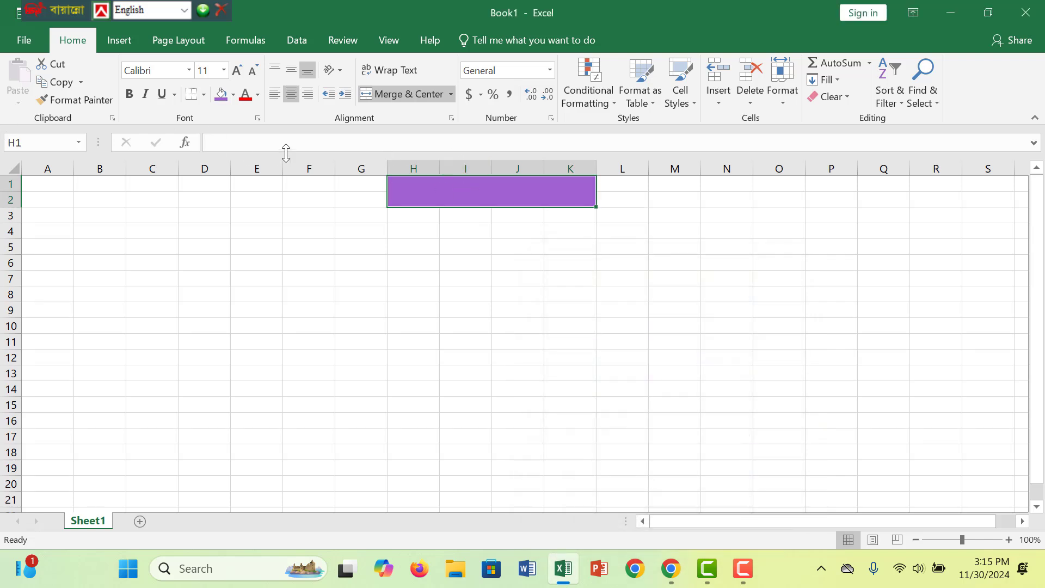
{"action": "left_click", "coordinate": [258, 95]}
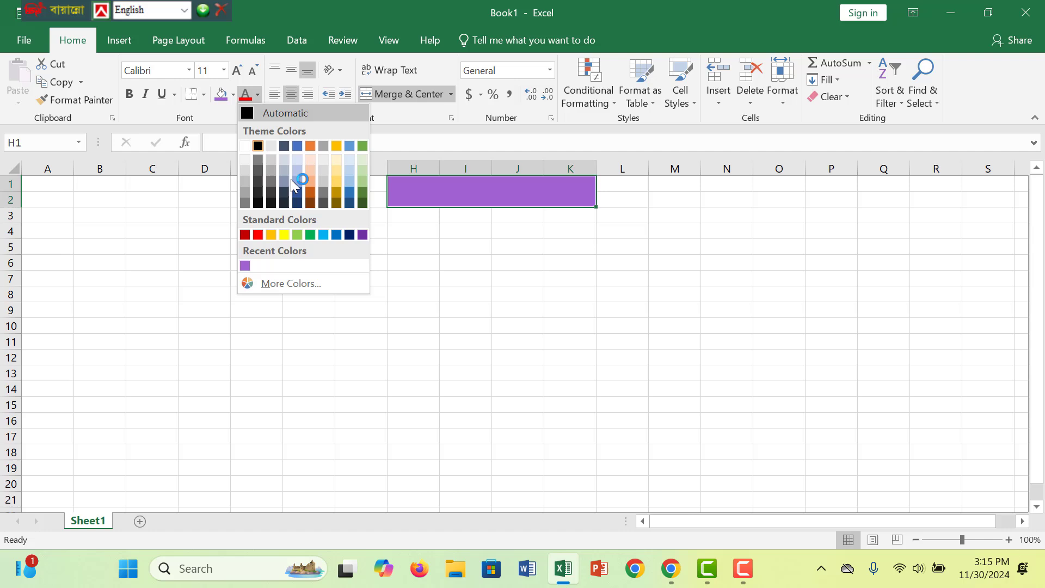
{"action": "left_click", "coordinate": [245, 146]}
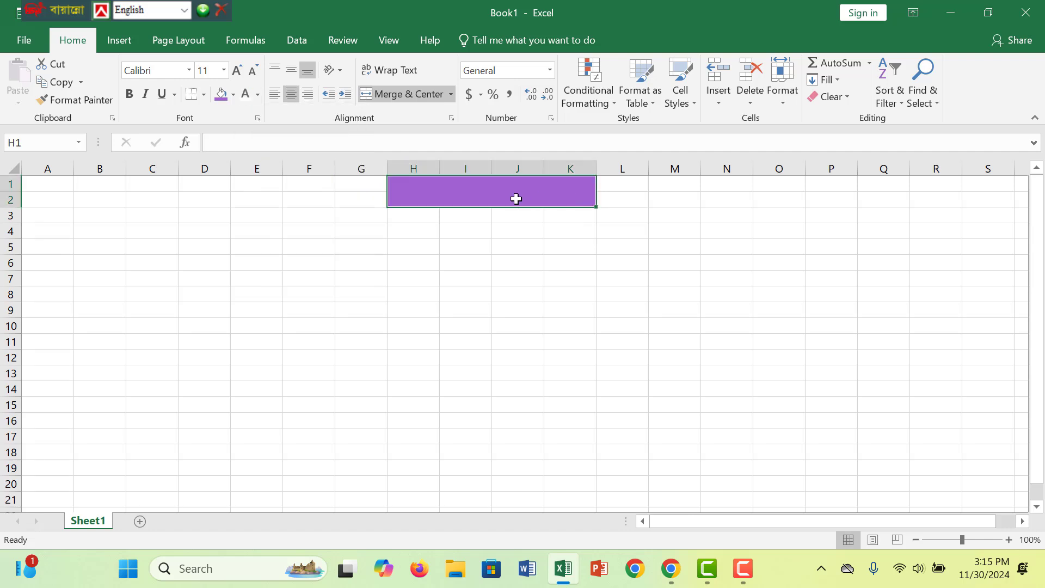
{"action": "type", "text": "Costing"}
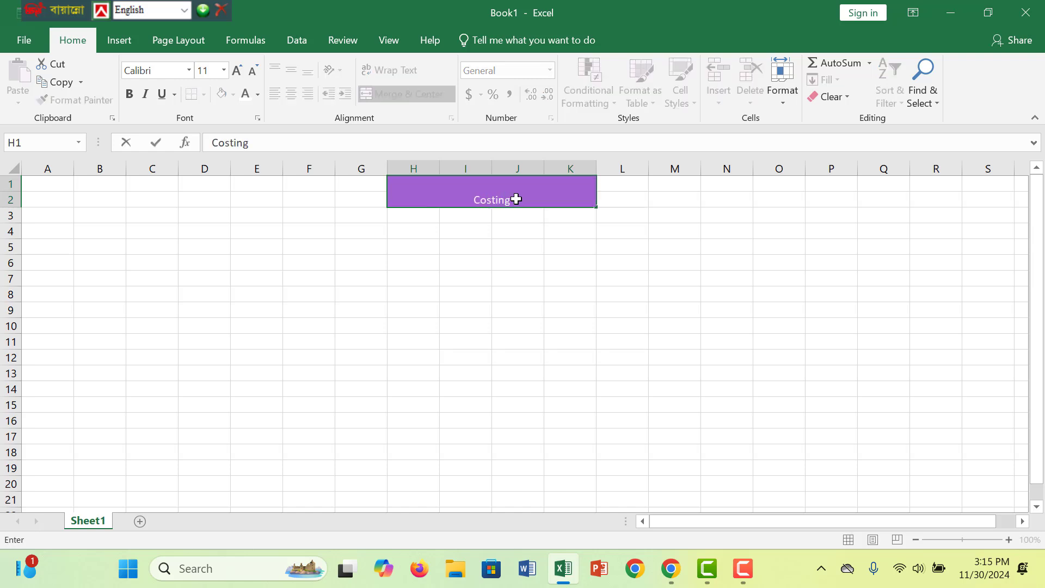
{"action": "type", "text": " Sheet Format"}
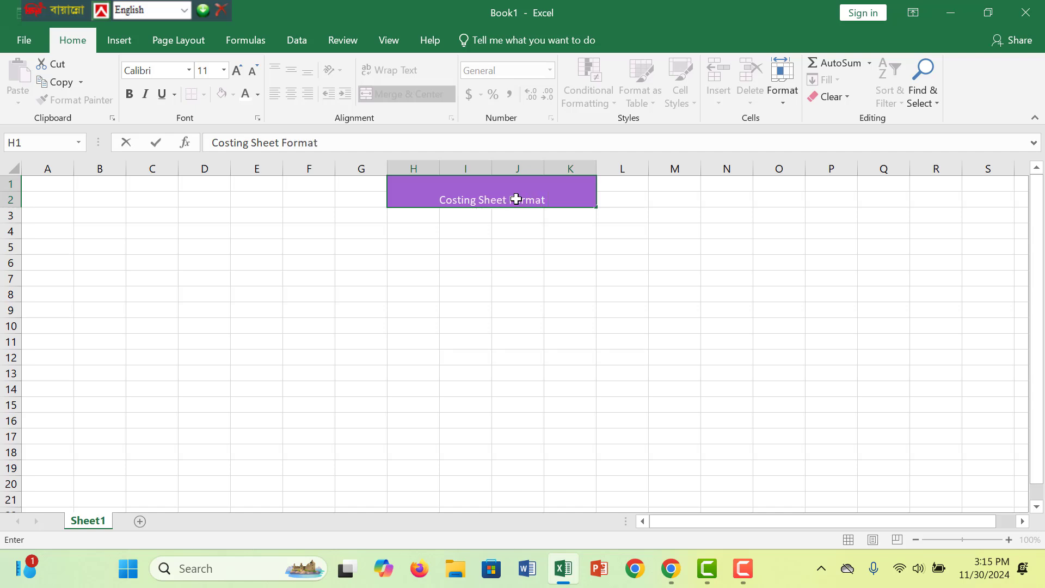
{"action": "type", "text": " -1"}
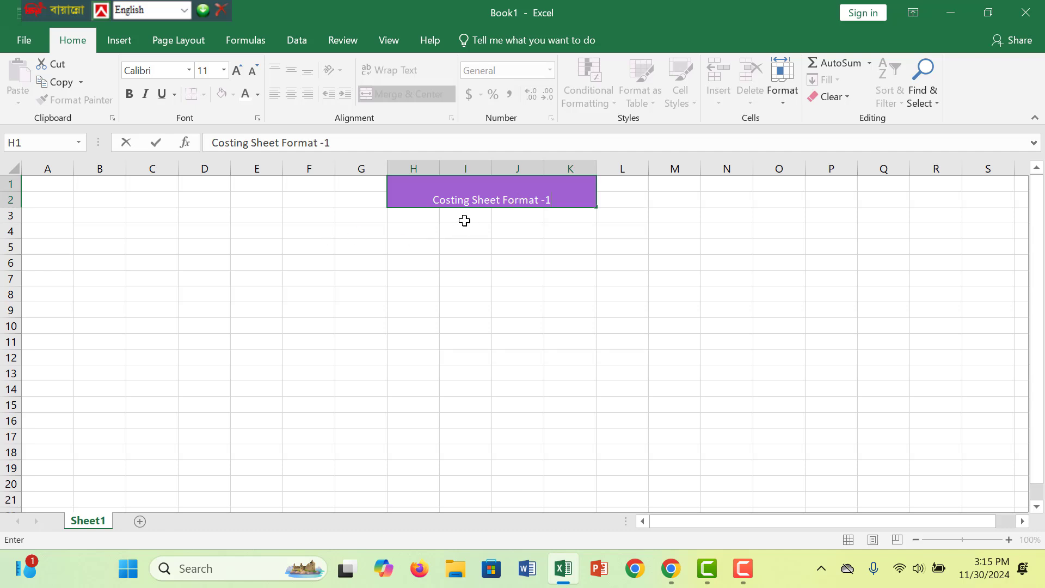
Step: Merge and center cells I3:J3 below the title and fill them with a light blue-gray theme color
{"action": "left_click_drag", "start_coordinate": [448, 219], "coordinate": [507, 216]}
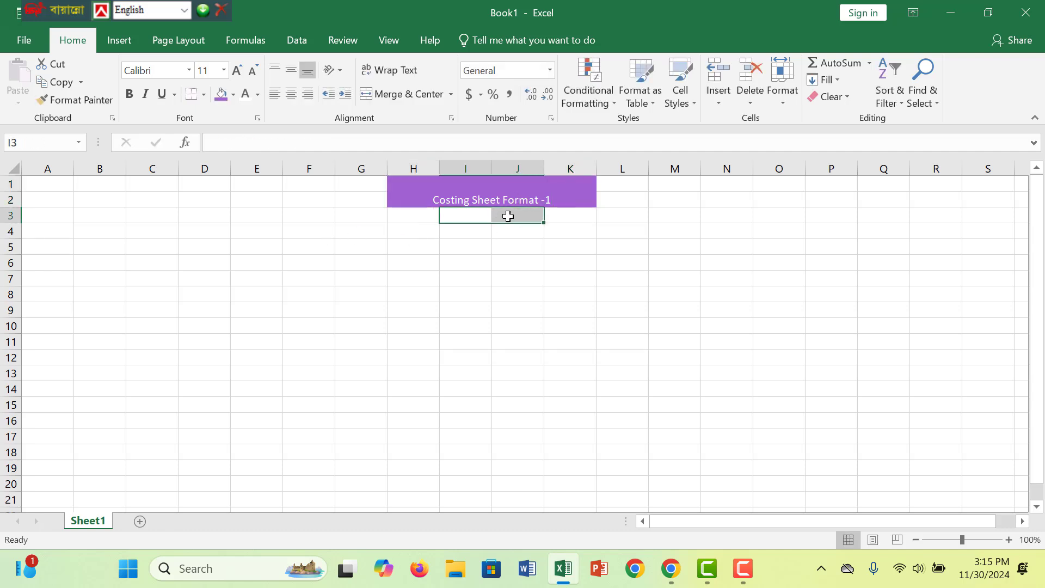
{"action": "left_click", "coordinate": [409, 93]}
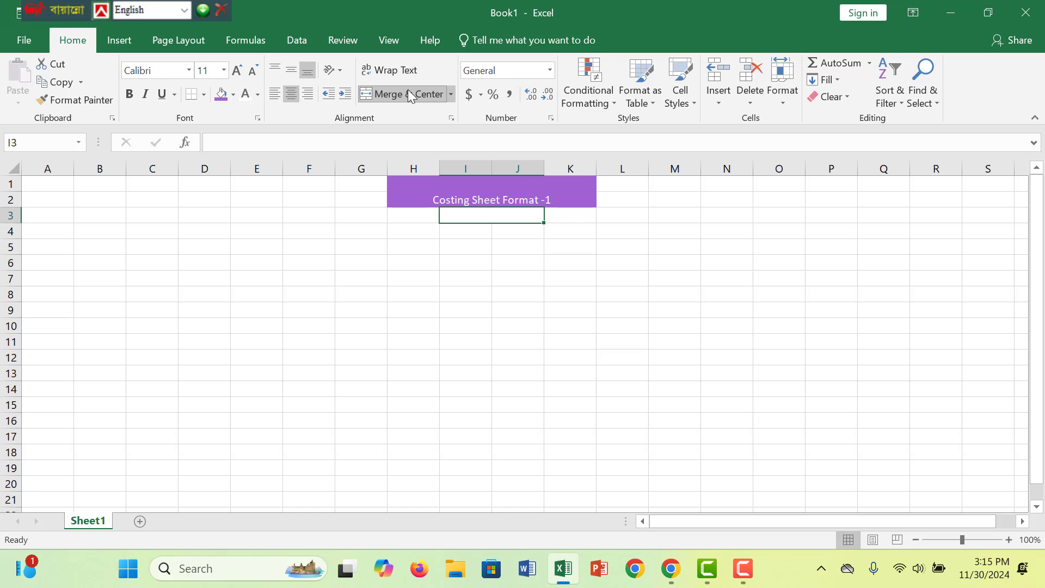
{"action": "left_click", "coordinate": [234, 95]}
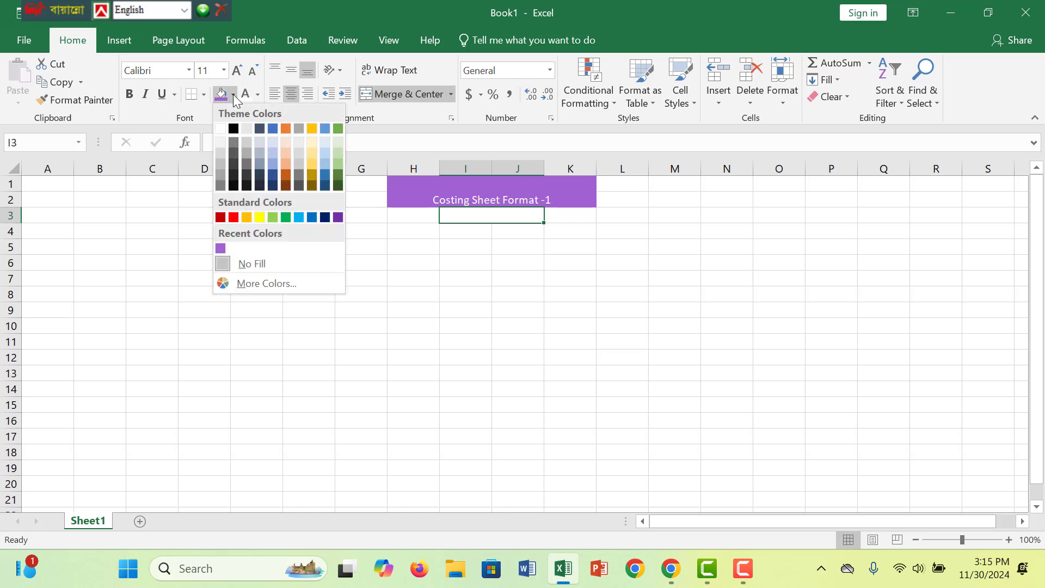
{"action": "left_click", "coordinate": [258, 150]}
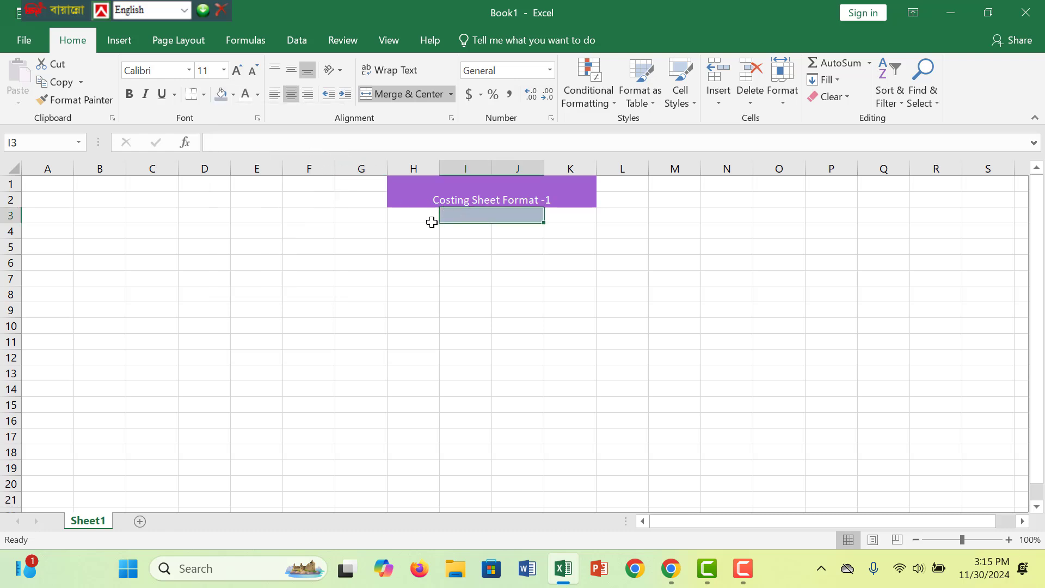
Step: Enter "Febric 01 Dress on Forck" in merged cell I3:J3 and widen column J to fit the text
{"action": "type", "text": "Febr"}
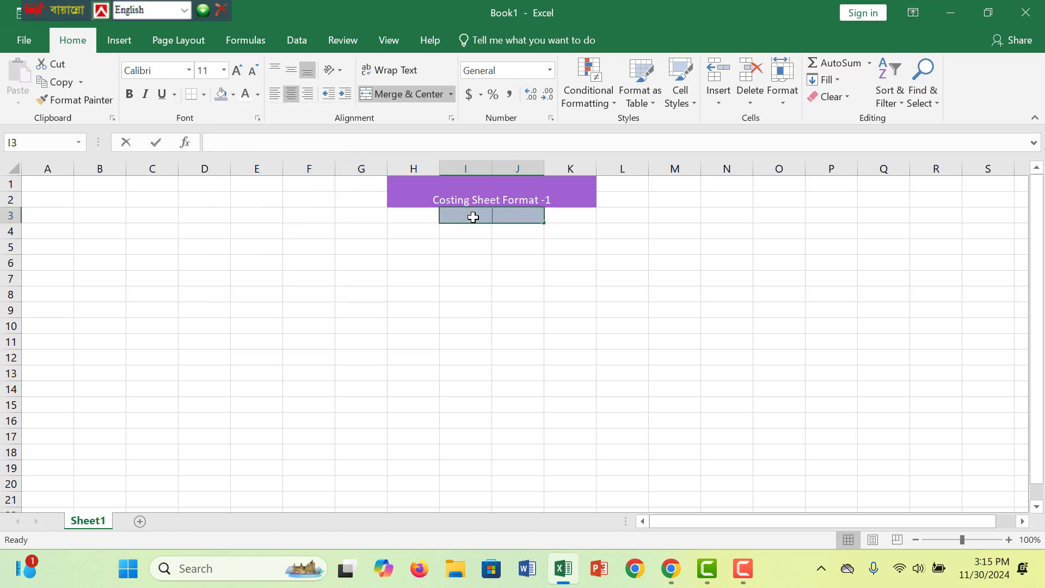
{"action": "type", "text": "iac"}
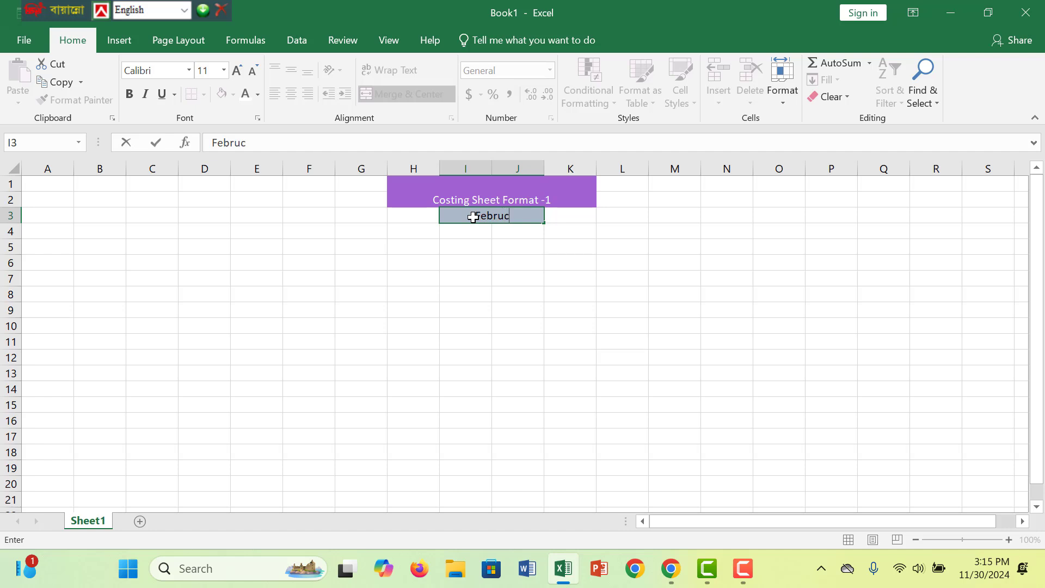
{"action": "key", "text": "BackSpace"}
{"action": "key", "text": "BackSpace"}
{"action": "key", "text": "BackSpace"}
{"action": "type", "text": "ic"}
{"action": "type", "text": " 02"}
{"action": "key", "text": "BackSpace"}
{"action": "type", "text": "1 Dre"}
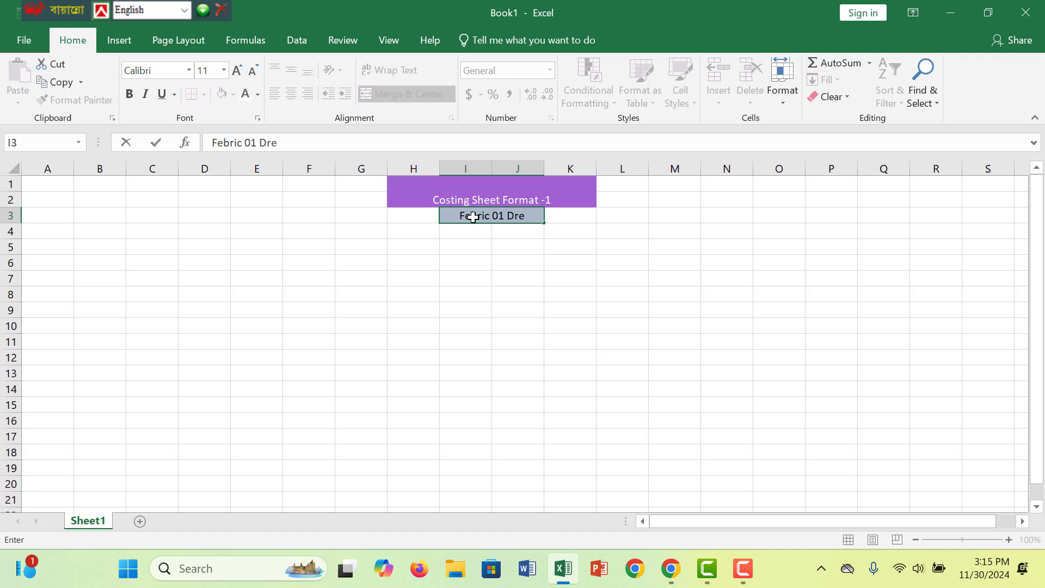
{"action": "type", "text": "ss on"}
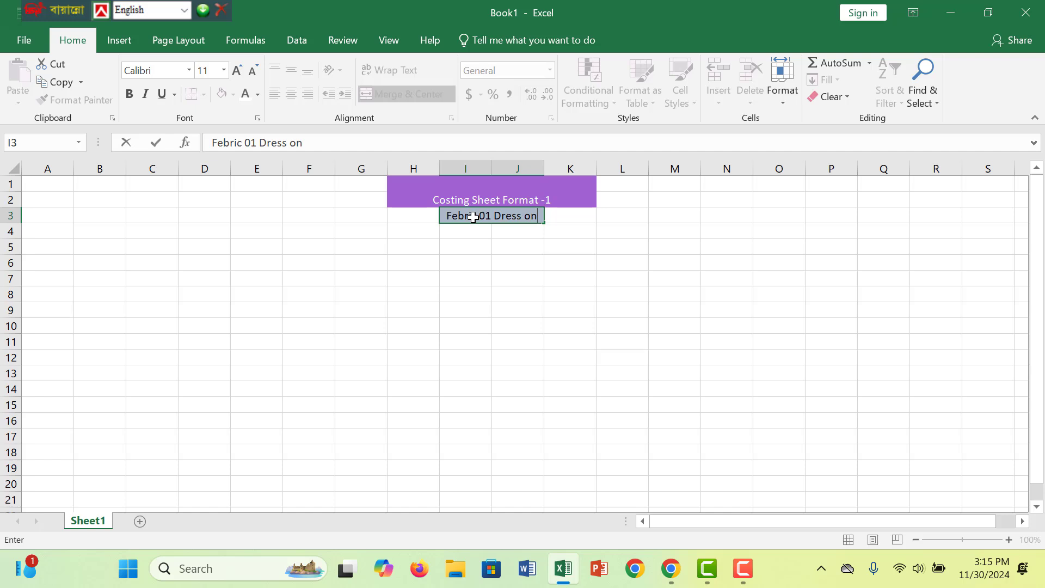
{"action": "type", "text": " F"}
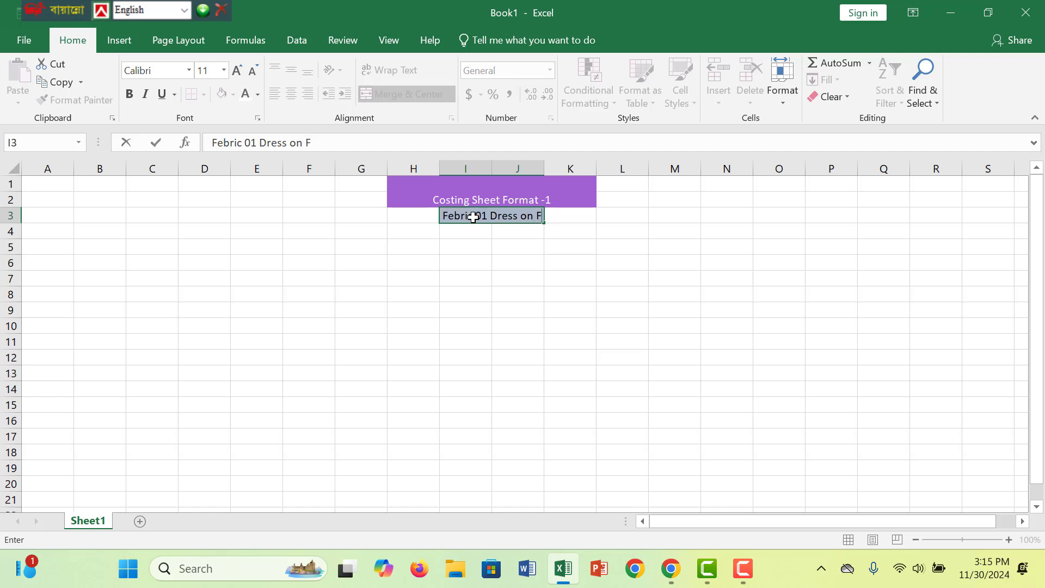
{"action": "type", "text": "orck"}
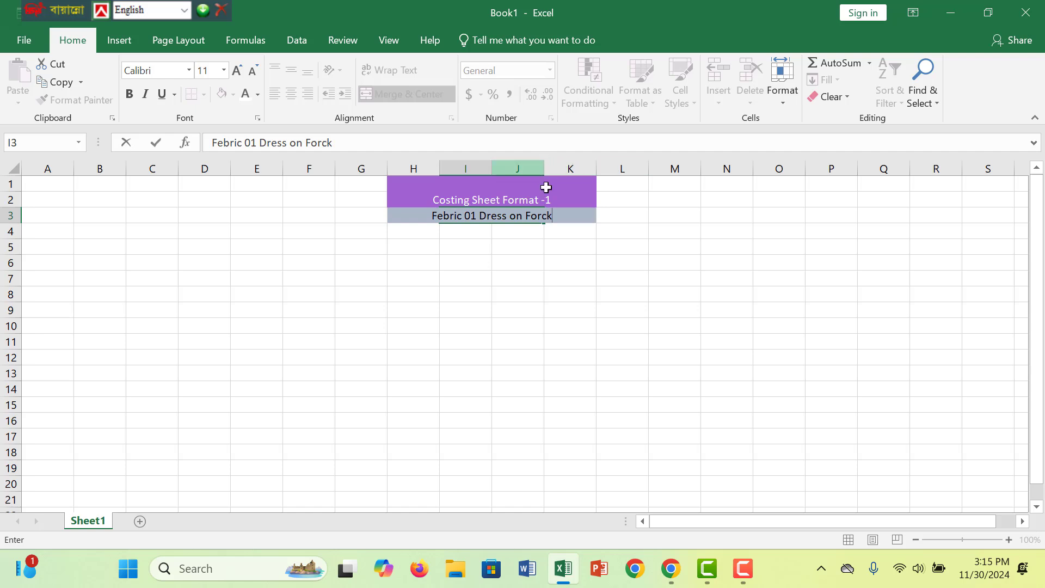
{"action": "left_click", "coordinate": [533, 300]}
{"action": "left_click_drag", "start_coordinate": [544, 170], "coordinate": [619, 199]}
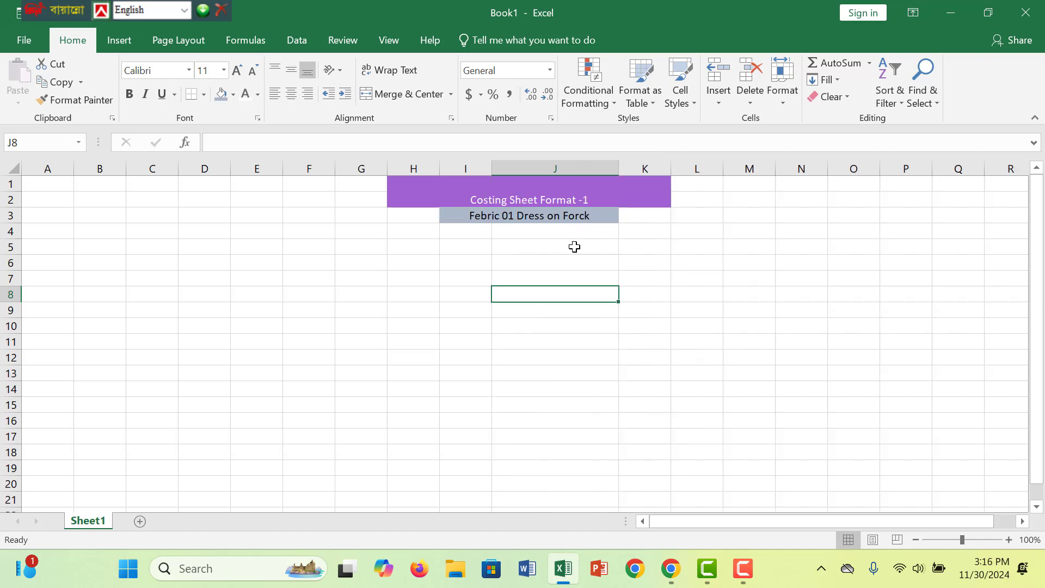
{"action": "left_click", "coordinate": [542, 253]}
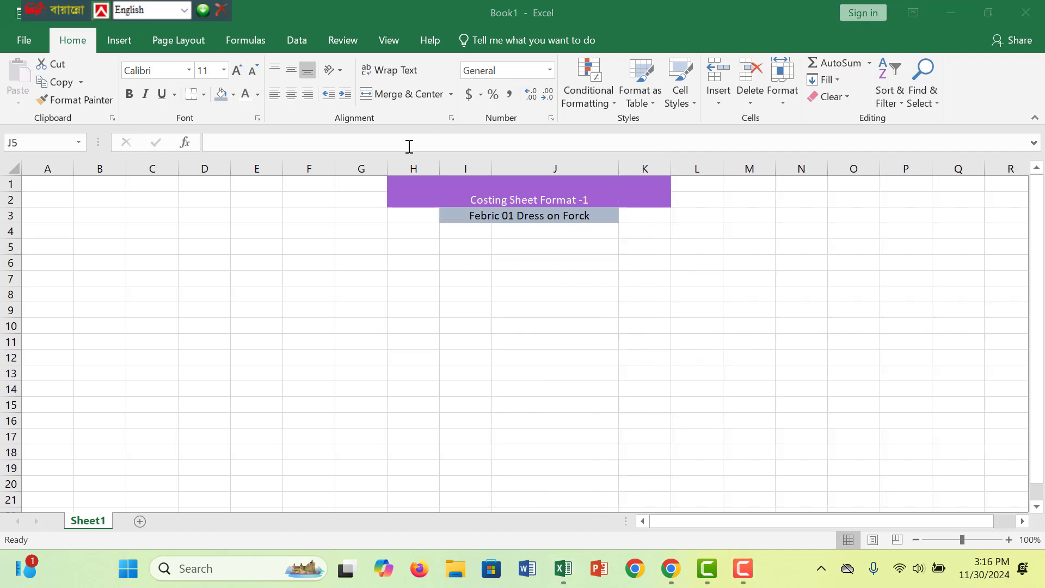
Step: Apply all borders to the title cell H1:K2 and to the subtitle cell I3:J3
{"action": "left_click", "coordinate": [426, 187]}
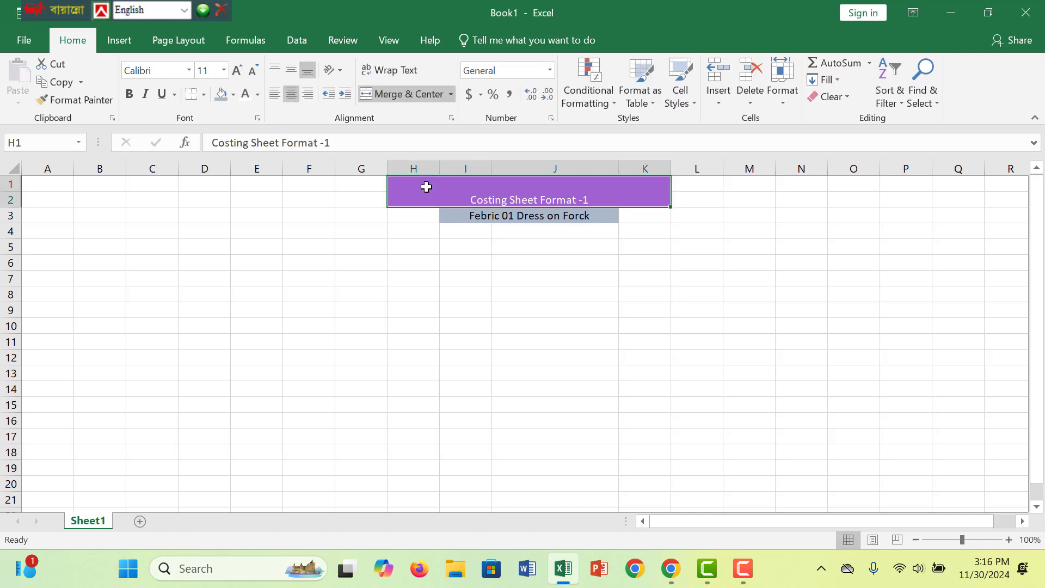
{"action": "left_click", "coordinate": [204, 96]}
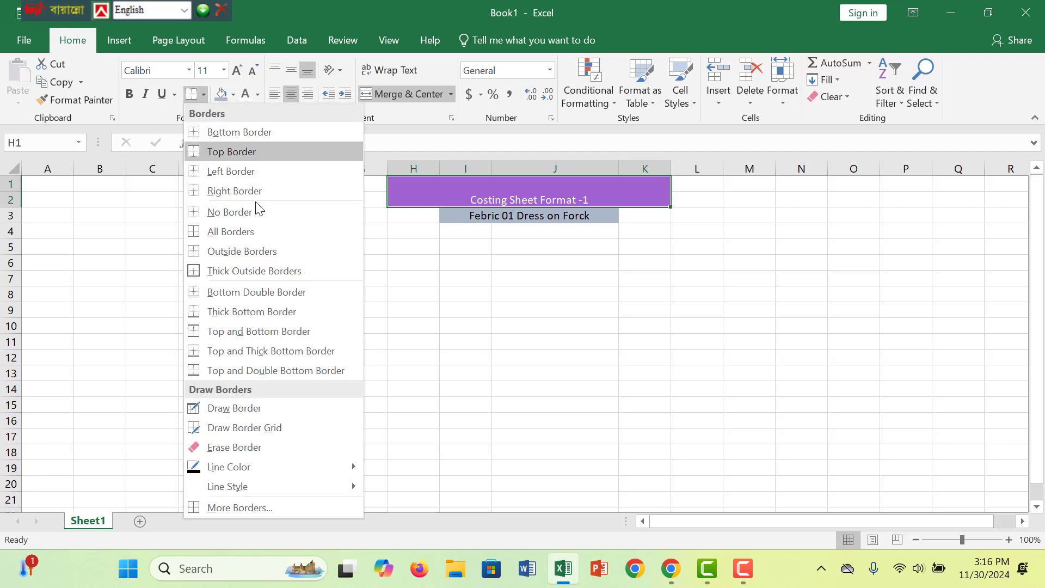
{"action": "left_click", "coordinate": [269, 232]}
{"action": "left_click", "coordinate": [469, 217]}
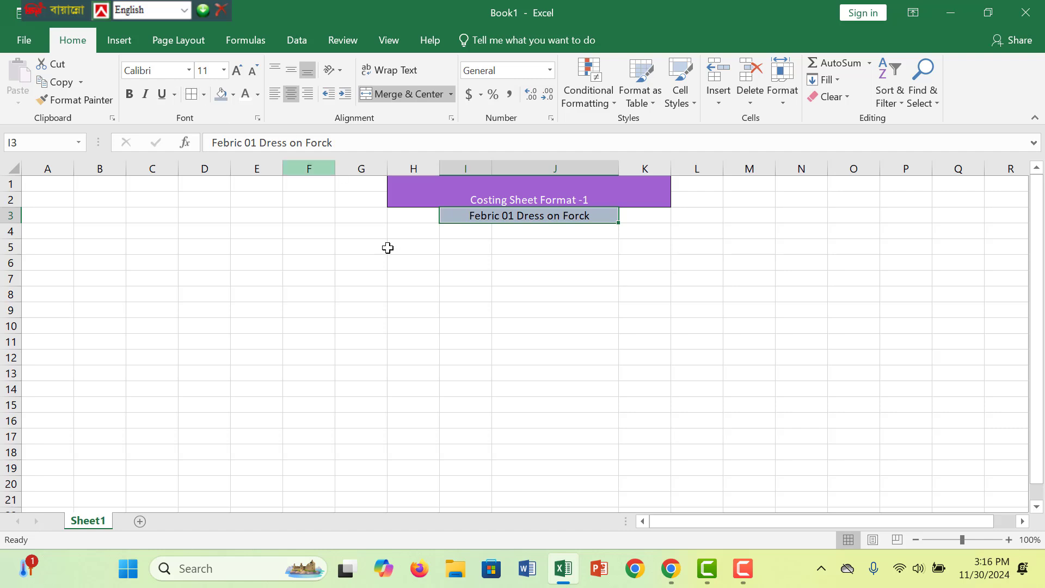
{"action": "left_click", "coordinate": [368, 341]}
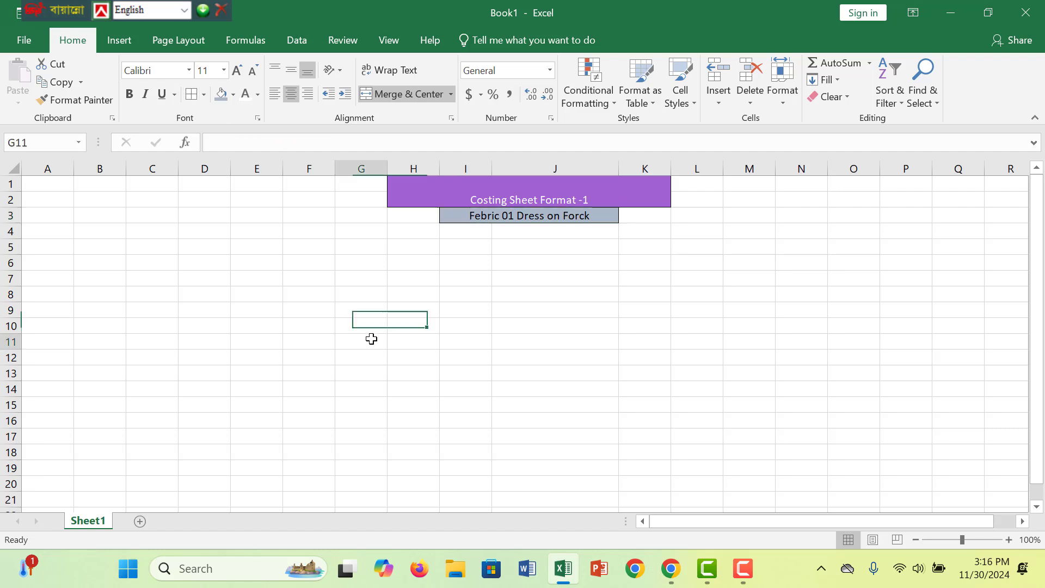
Step: Merge and center cells A1:D2 for a company name heading
{"action": "left_click", "coordinate": [217, 260]}
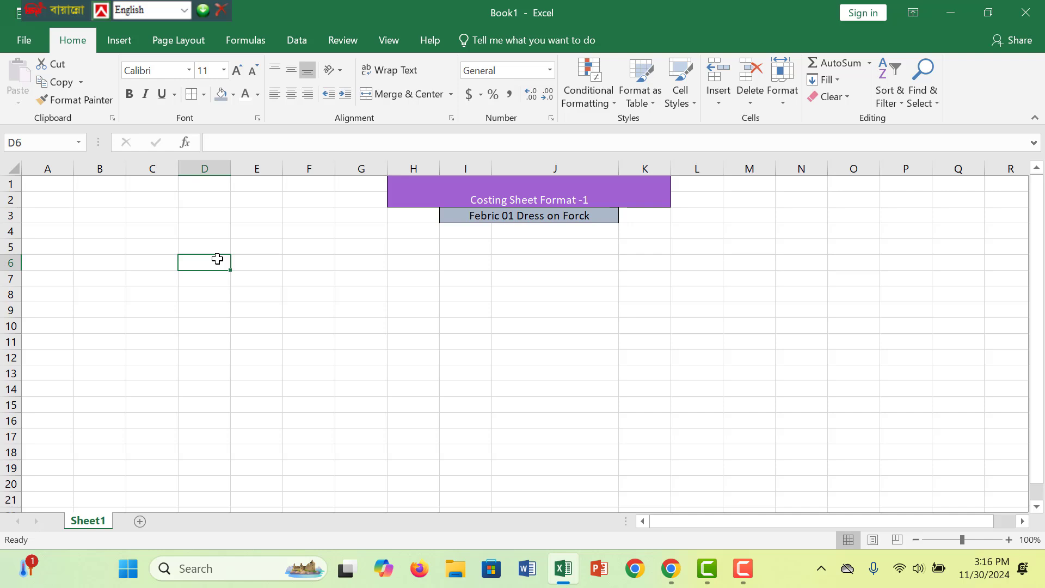
{"action": "left_click_drag", "start_coordinate": [30, 185], "coordinate": [191, 198]}
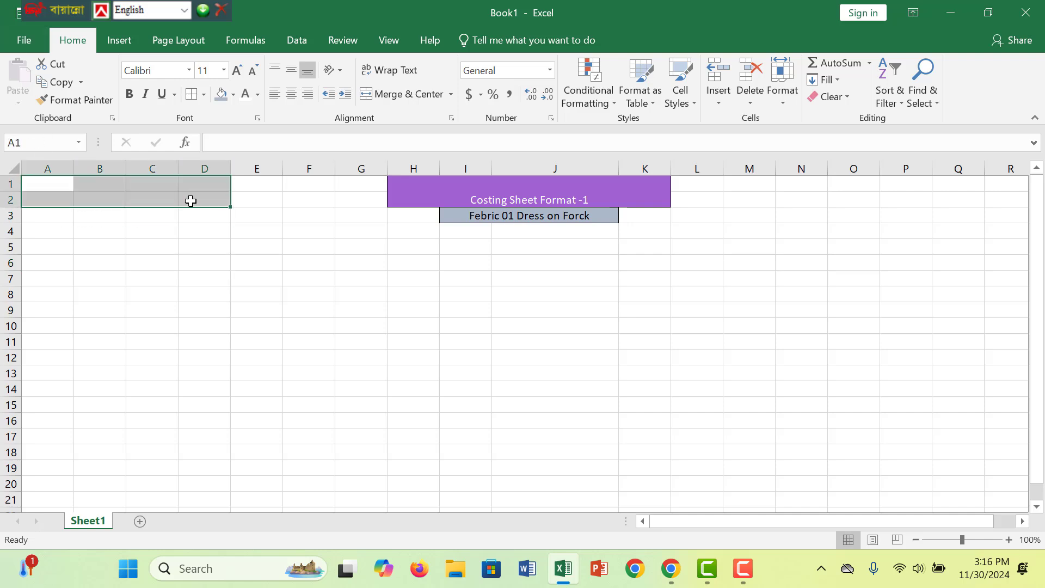
{"action": "left_click", "coordinate": [415, 95]}
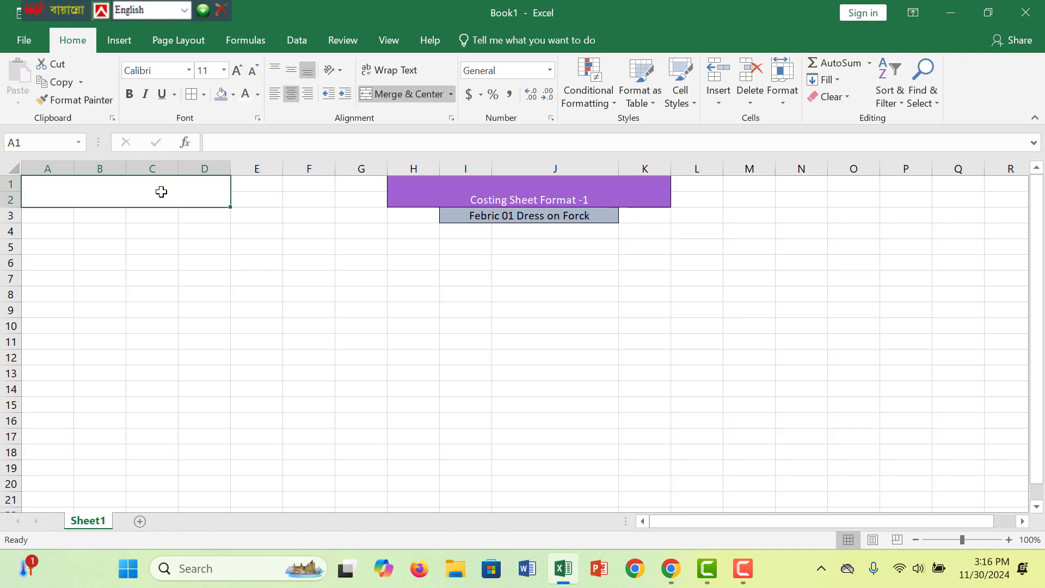
Step: Enter "ABC COMPANY" in the merged heading cell A1:D2
{"action": "type", "text": "A"}
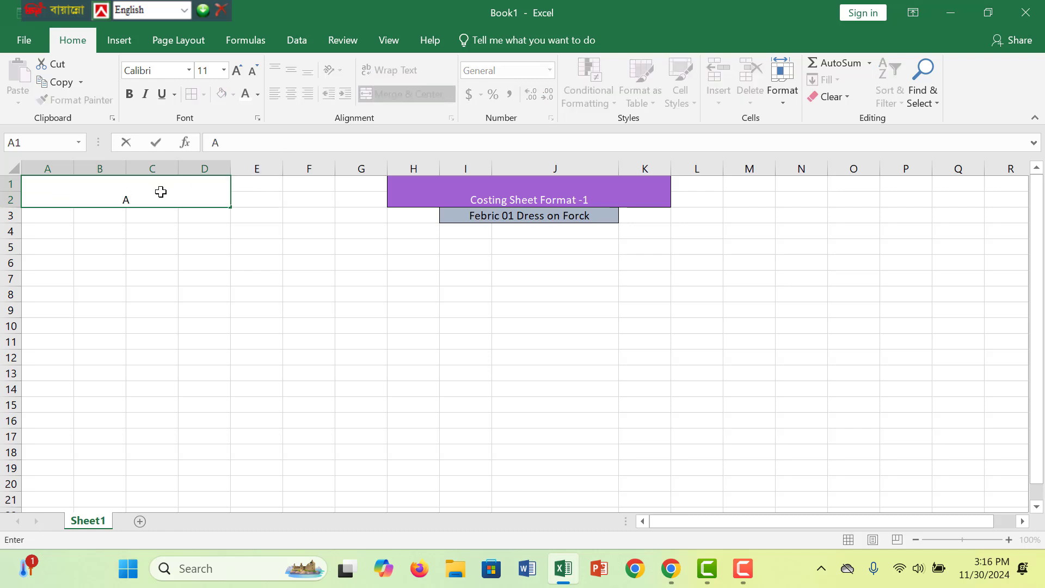
{"action": "type", "text": "b"}
{"action": "key", "text": "BackSpace"}
{"action": "type", "text": "BC COMpa"}
{"action": "key", "text": "BackSpace"}
{"action": "key", "text": "BackSpace"}
{"action": "type", "text": "Pa"}
{"action": "key", "text": "BackSpace"}
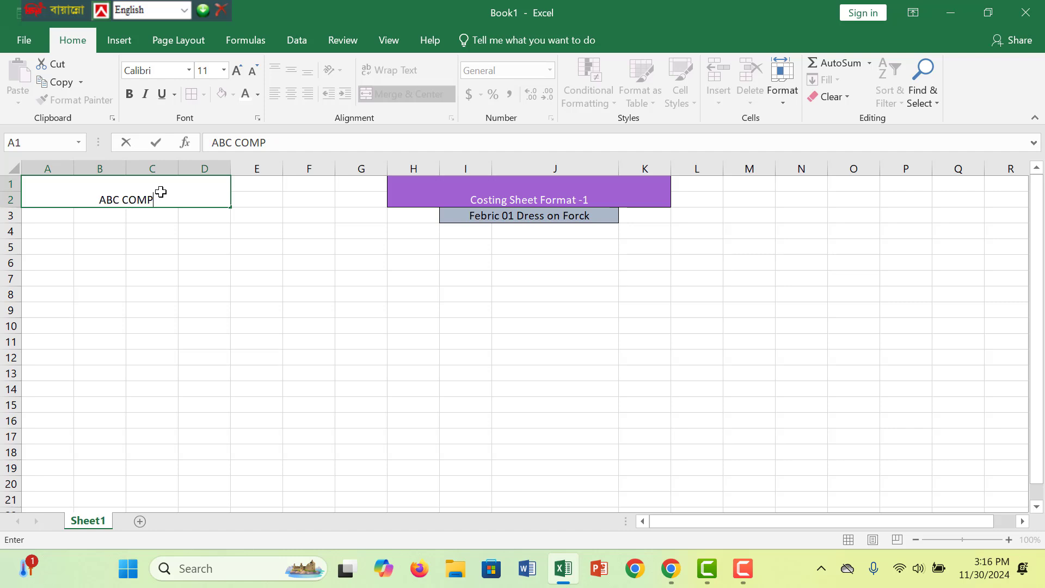
{"action": "type", "text": "ANY"}
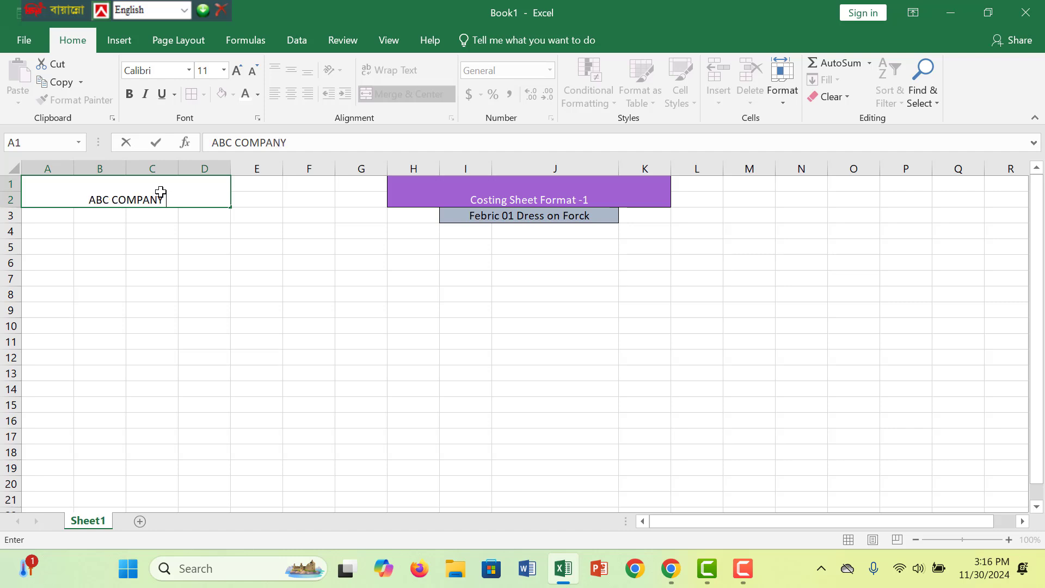
{"action": "left_click", "coordinate": [176, 248]}
Step: Set the company heading's font to Arial Rounded MT Bold and fill the cell with a light blue theme color
{"action": "left_click", "coordinate": [179, 193]}
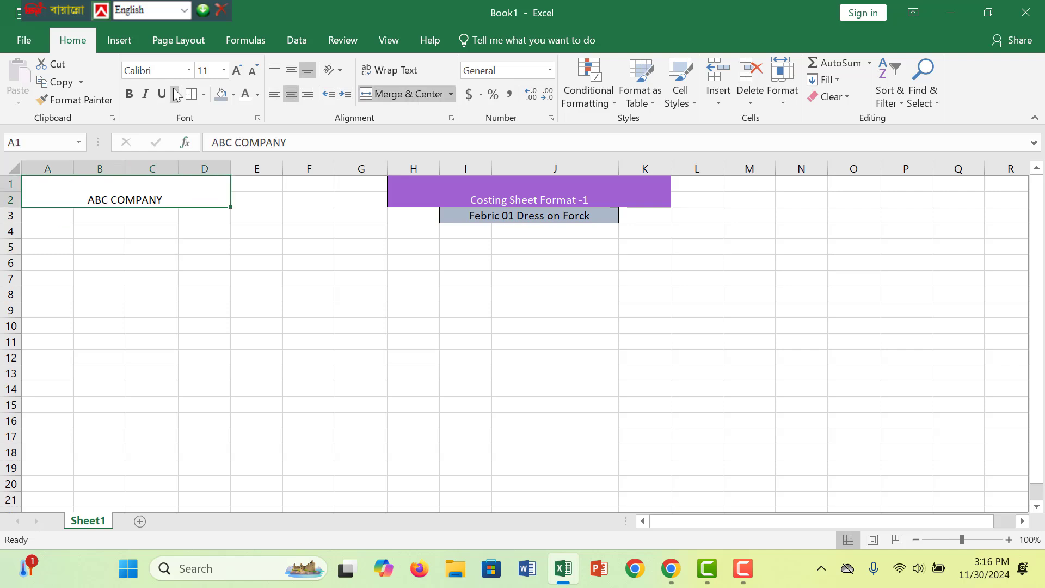
{"action": "left_click", "coordinate": [190, 71]}
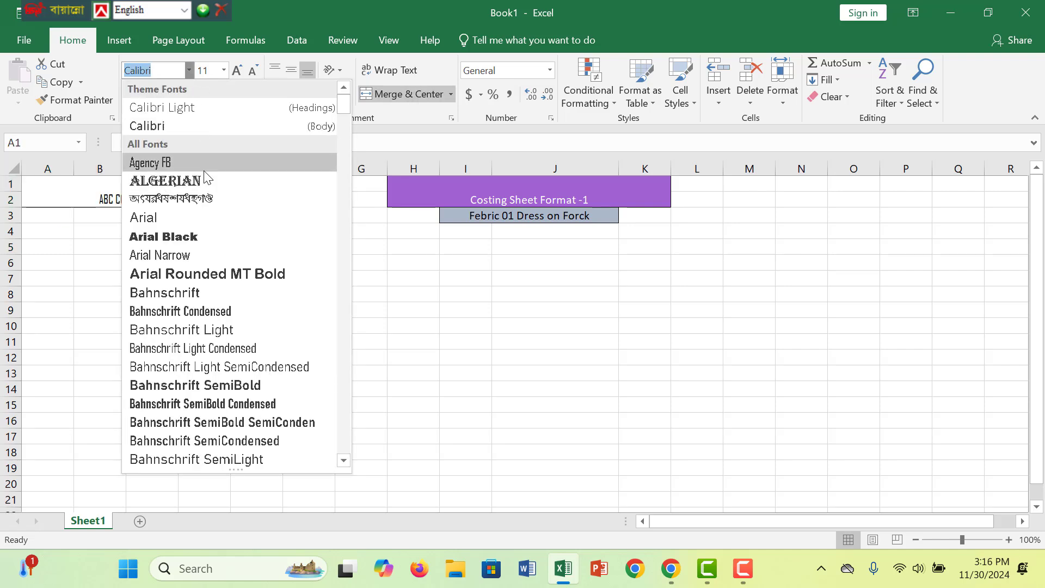
{"action": "left_click", "coordinate": [210, 274]}
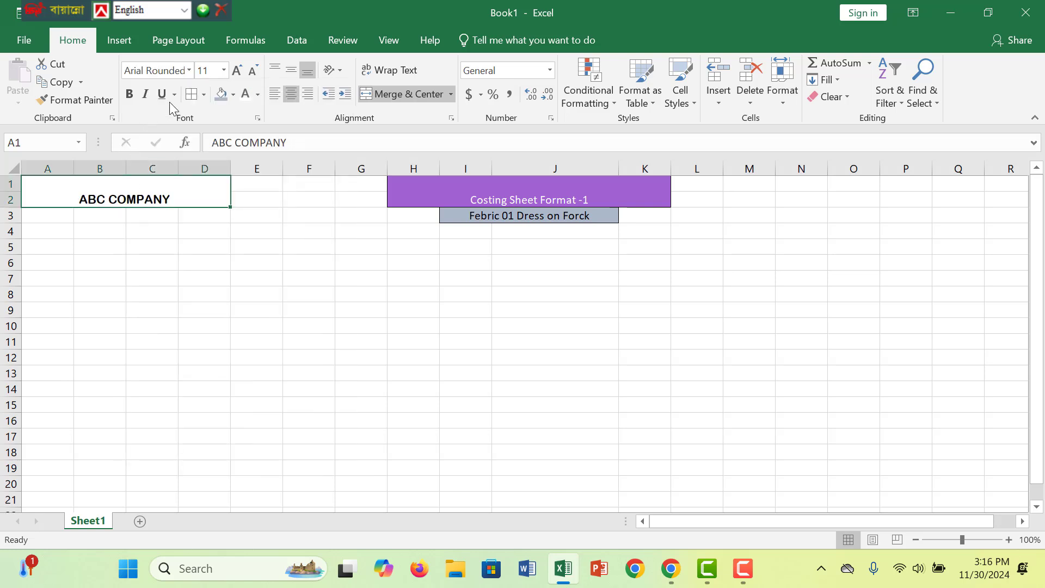
{"action": "left_click", "coordinate": [232, 96]}
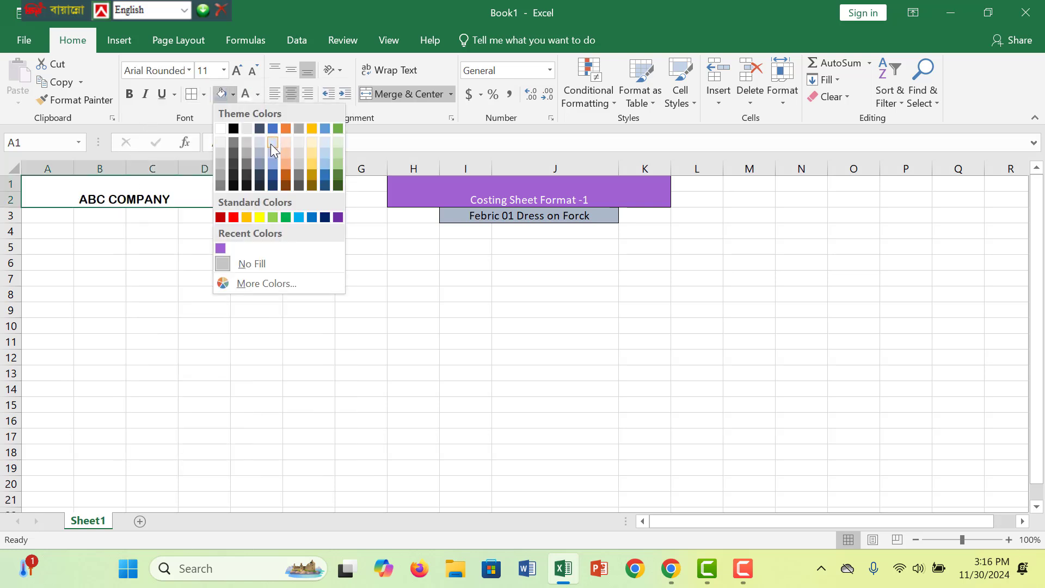
{"action": "left_click", "coordinate": [272, 143]}
Step: Increase the font size of the "ABC COMPANY" heading by three increments
{"action": "left_click", "coordinate": [237, 73]}
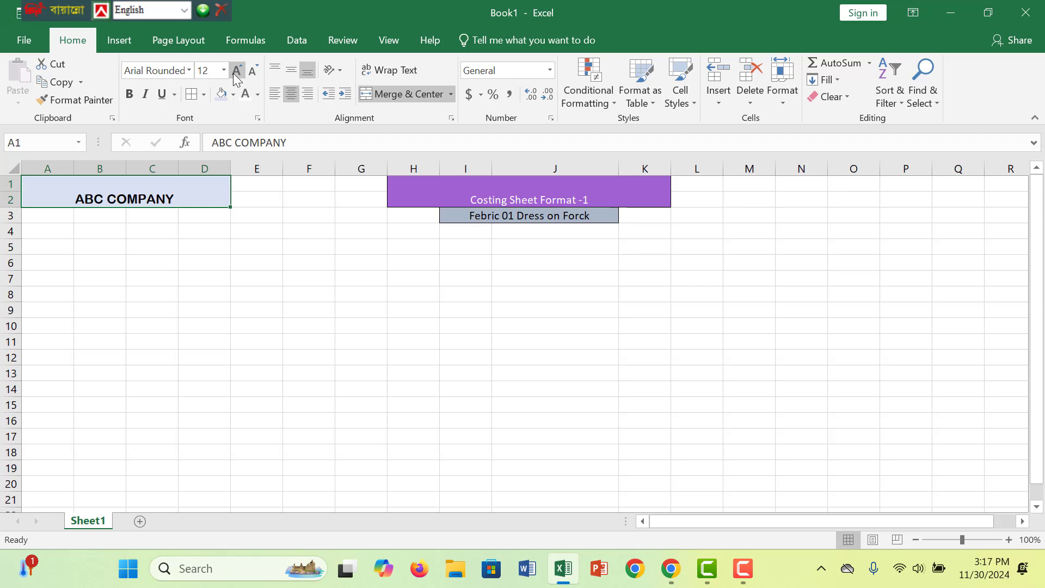
{"action": "left_click", "coordinate": [238, 72]}
{"action": "left_click", "coordinate": [237, 73]}
{"action": "left_click", "coordinate": [262, 310]}
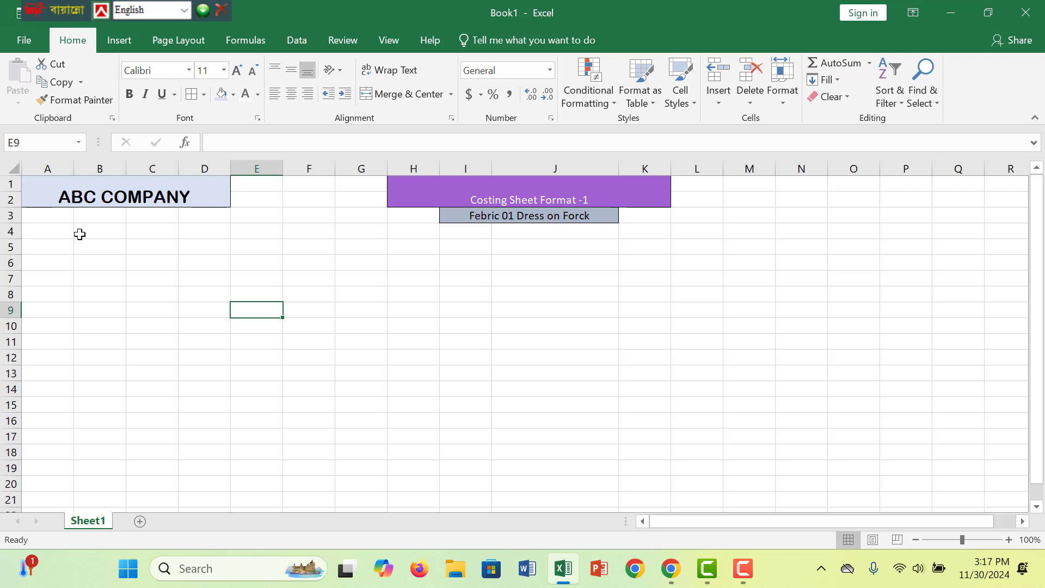
Step: Enter the label "BASE CURRENCEY" in cell E2
{"action": "left_click", "coordinate": [294, 229]}
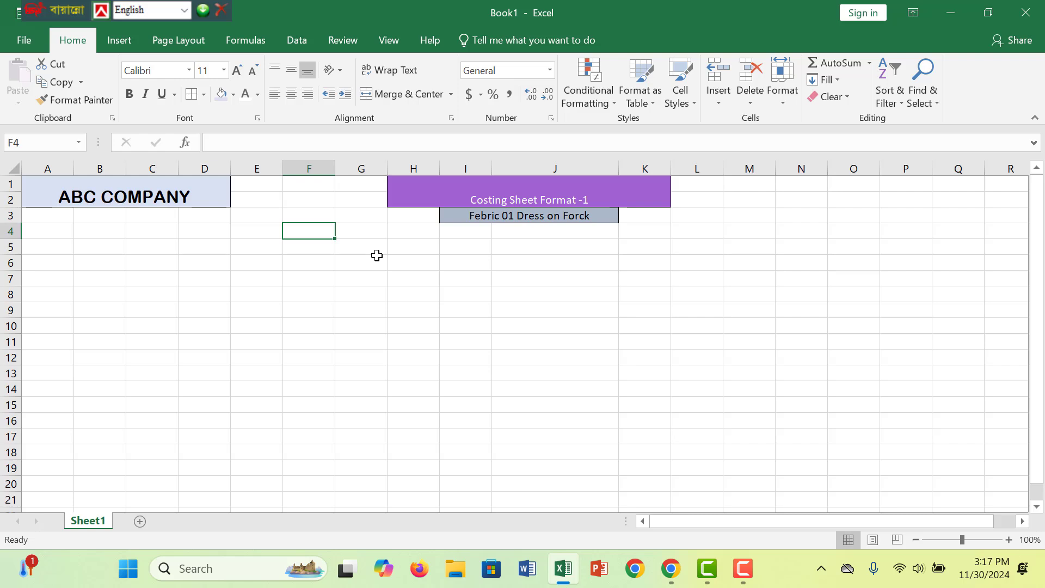
{"action": "left_click", "coordinate": [268, 201]}
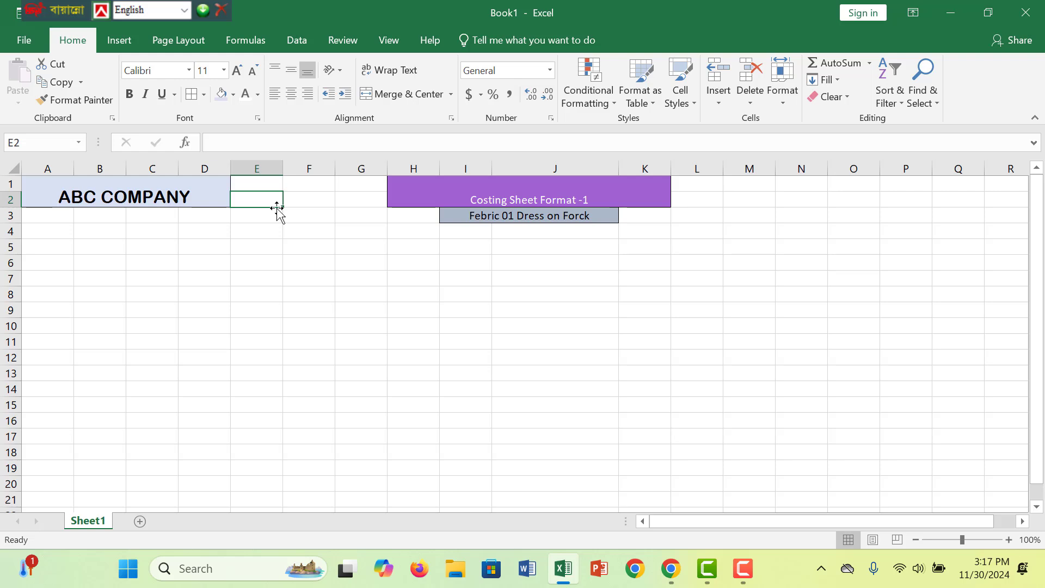
{"action": "type", "text": "b"}
{"action": "key", "text": "BackSpace"}
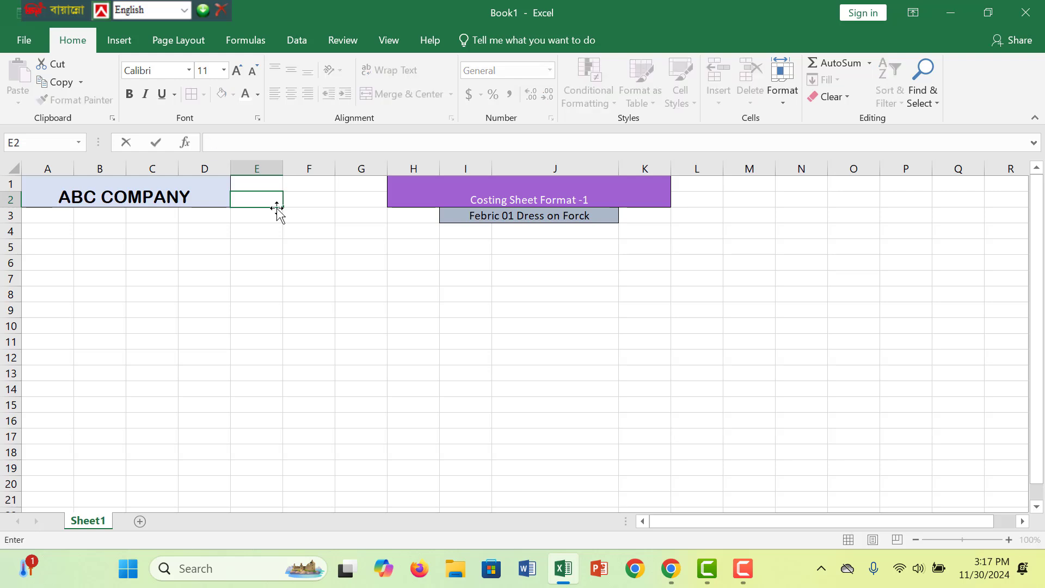
{"action": "type", "text": "b"}
{"action": "key", "text": "BackSpace"}
{"action": "type", "text": "BASE CURREN"}
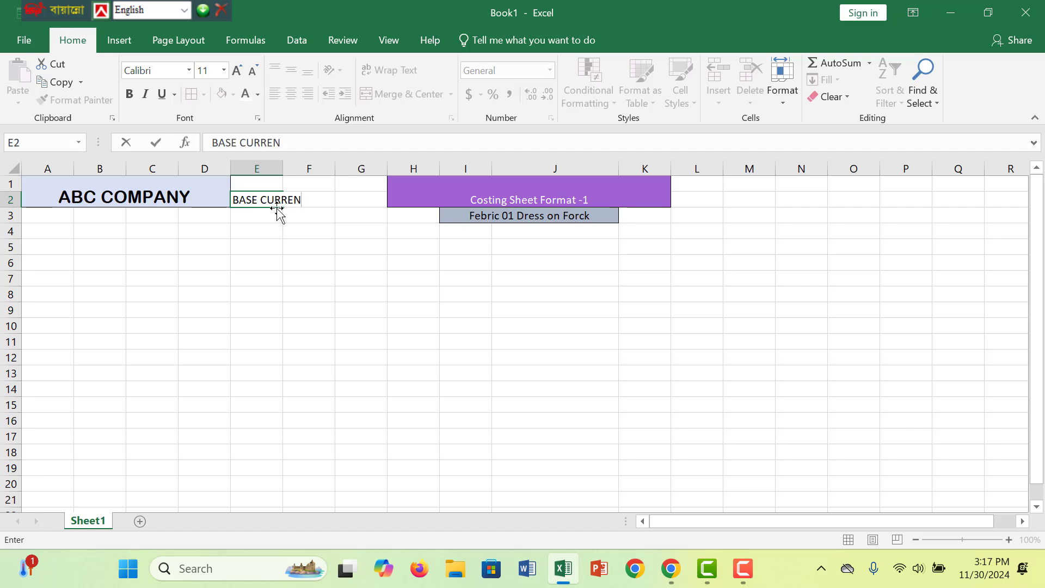
{"action": "type", "text": "CEY"}
{"action": "key", "text": "Return"}
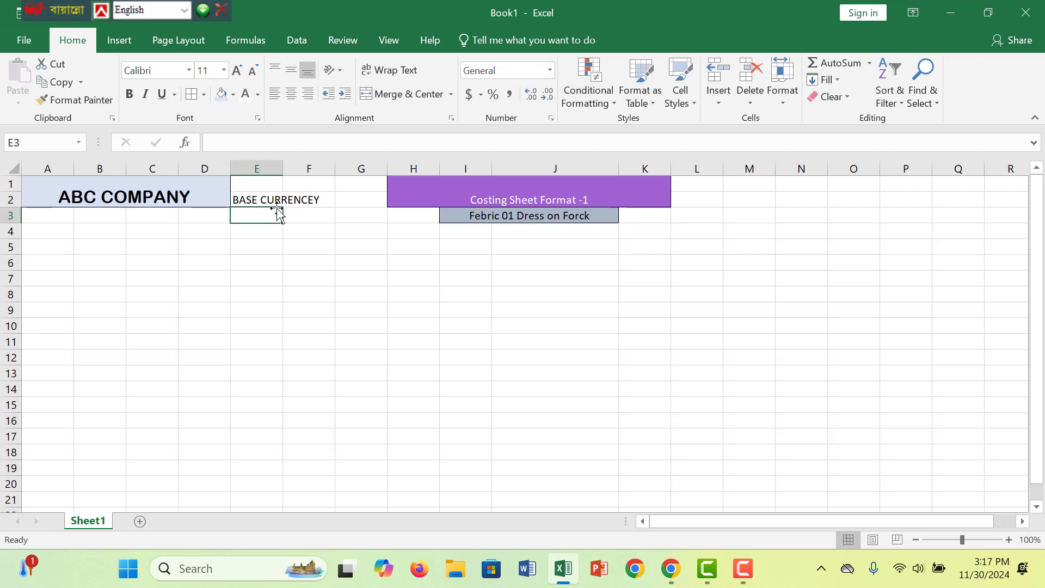
Step: Enter the labels "FINAL CURRENCEY" in cell E3 and "EXCHANGE RATE" in cell E4
{"action": "type", "text": "FINAL "}
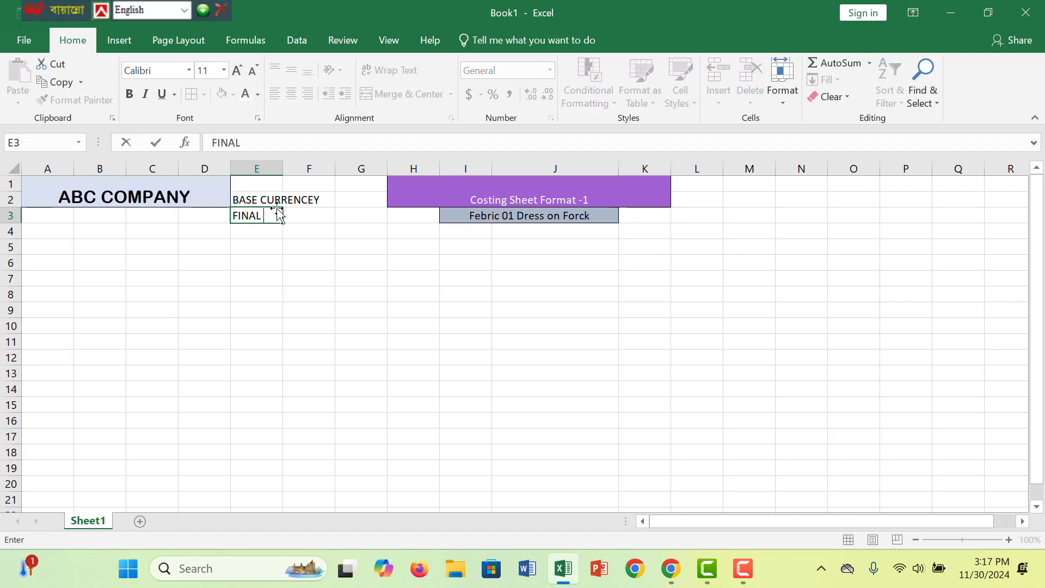
{"action": "type", "text": "CURRENCEY"}
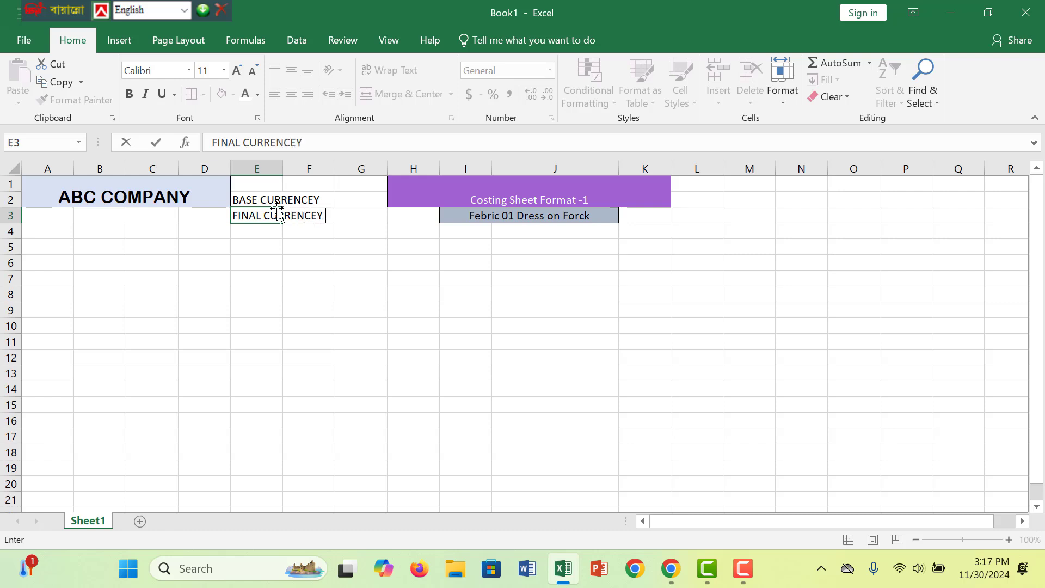
{"action": "key", "text": "Return"}
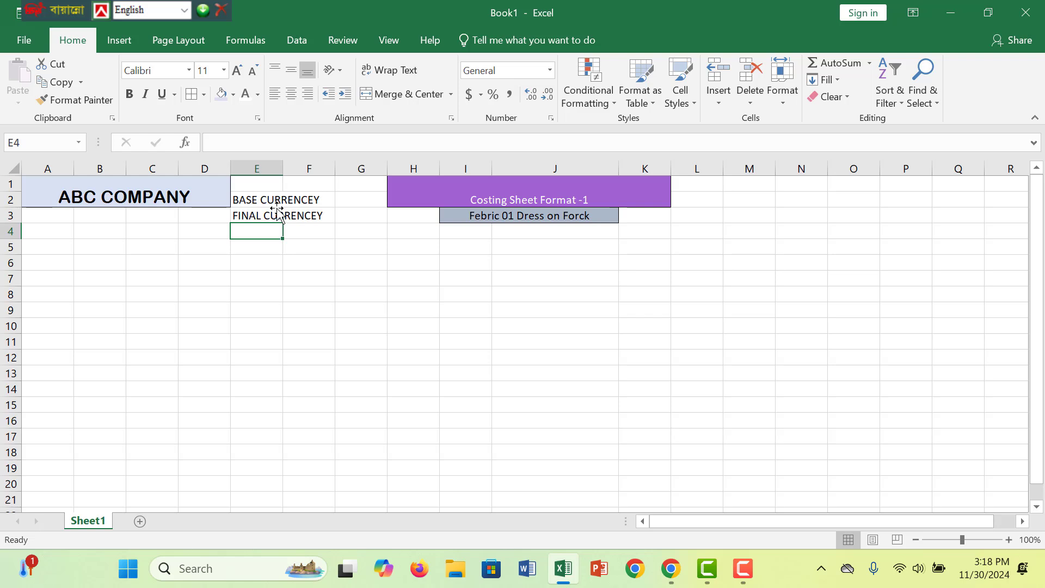
{"action": "type", "text": "EN"}
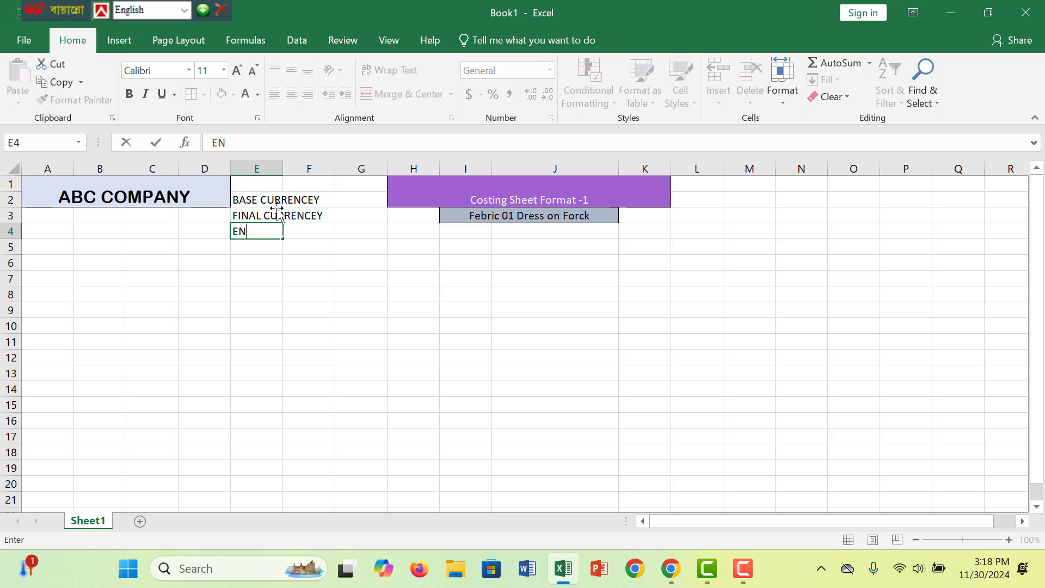
{"action": "key", "text": "BackSpace"}
{"action": "type", "text": "XCHANGE R"}
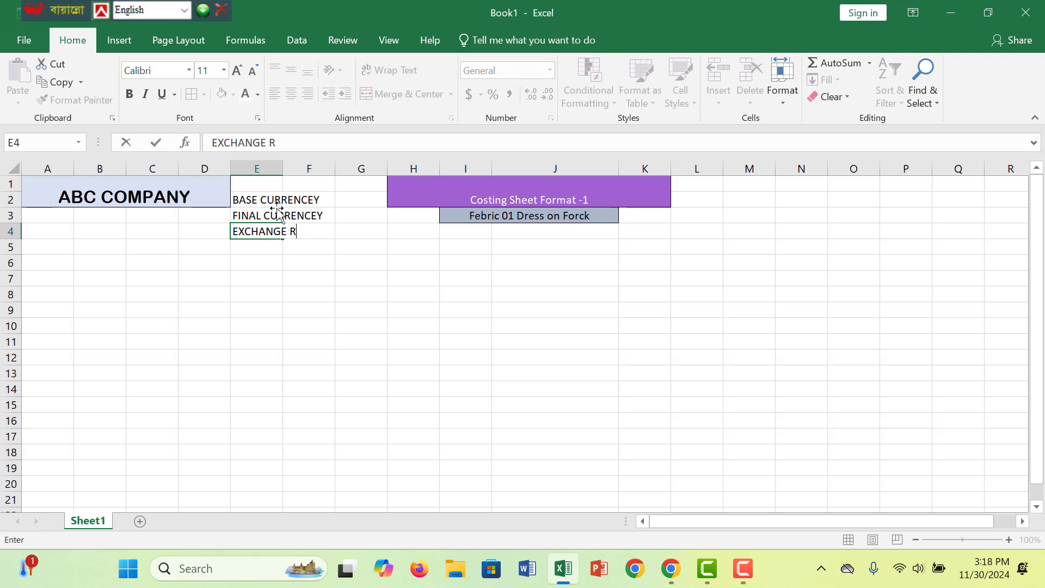
{"action": "type", "text": "ATE"}
{"action": "key", "text": "Return"}
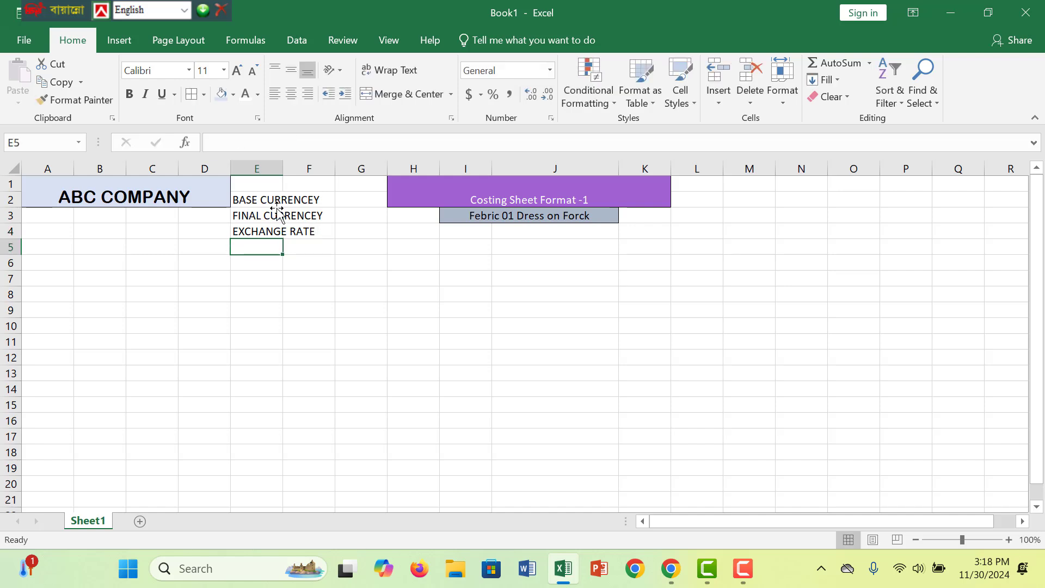
Step: Enter the label "PROFIT MARGIN (ON COST)" in cell E5
{"action": "type", "text": "P"}
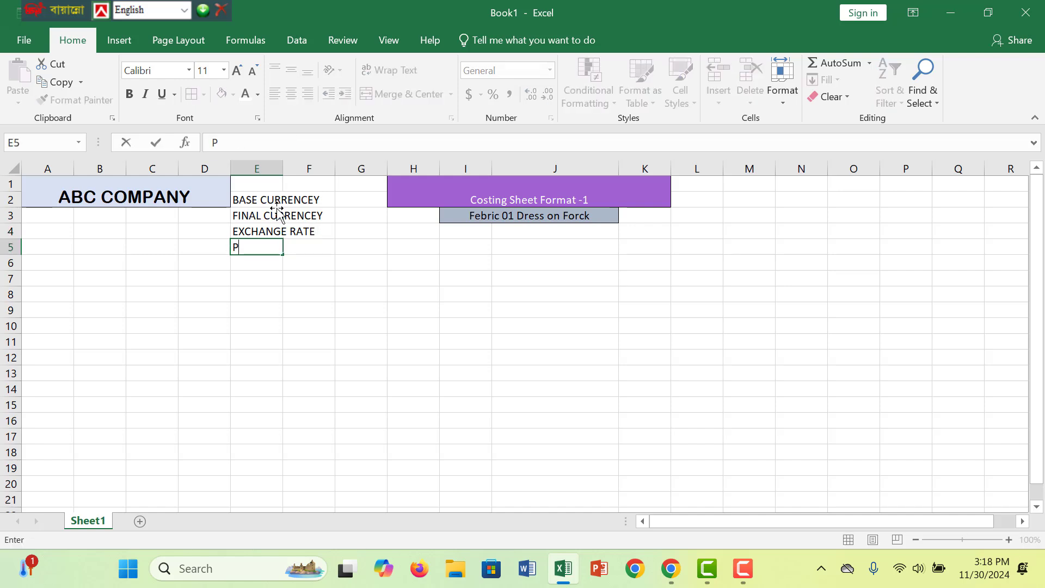
{"action": "type", "text": "ROFIT MARGIN"}
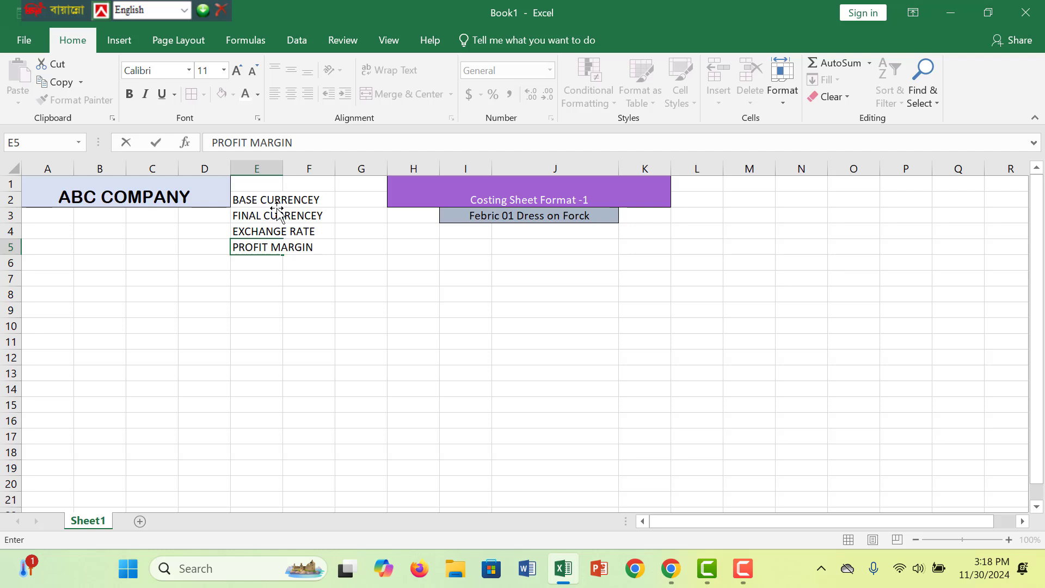
{"action": "type", "text": "(ON CS"}
{"action": "key", "text": "BackSpace"}
{"action": "type", "text": "OST)"}
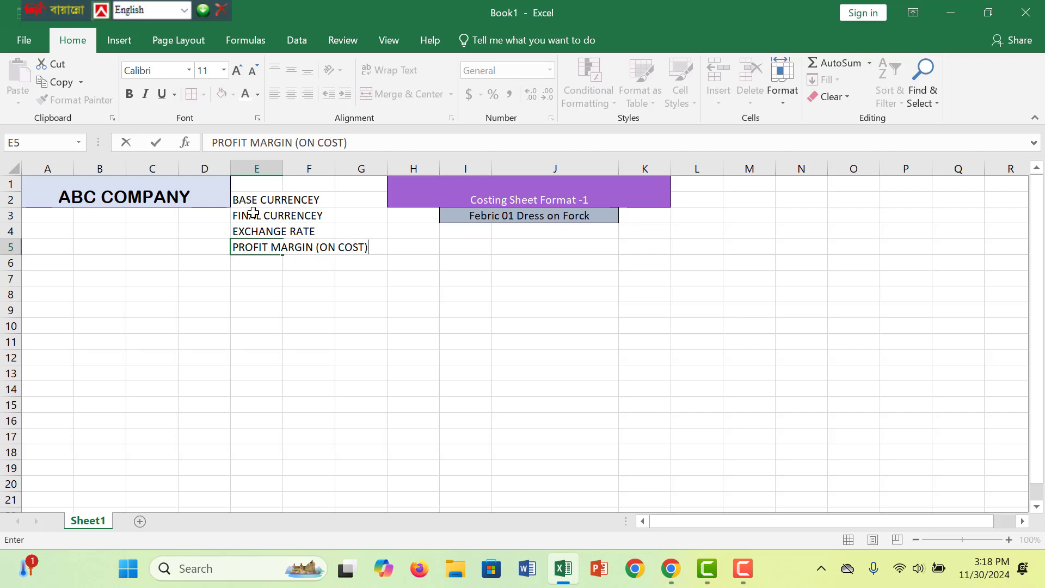
{"action": "left_click", "coordinate": [253, 212]}
Step: Widen column E until its longest label fits inside the column
{"action": "left_click_drag", "start_coordinate": [282, 169], "coordinate": [362, 179]}
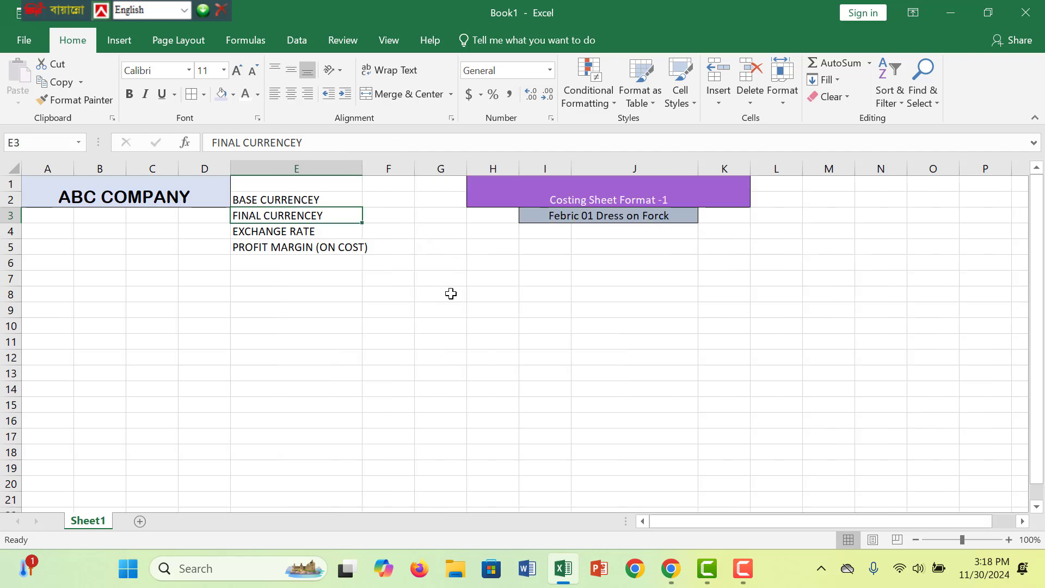
{"action": "left_click", "coordinate": [451, 293]}
{"action": "left_click", "coordinate": [493, 243]}
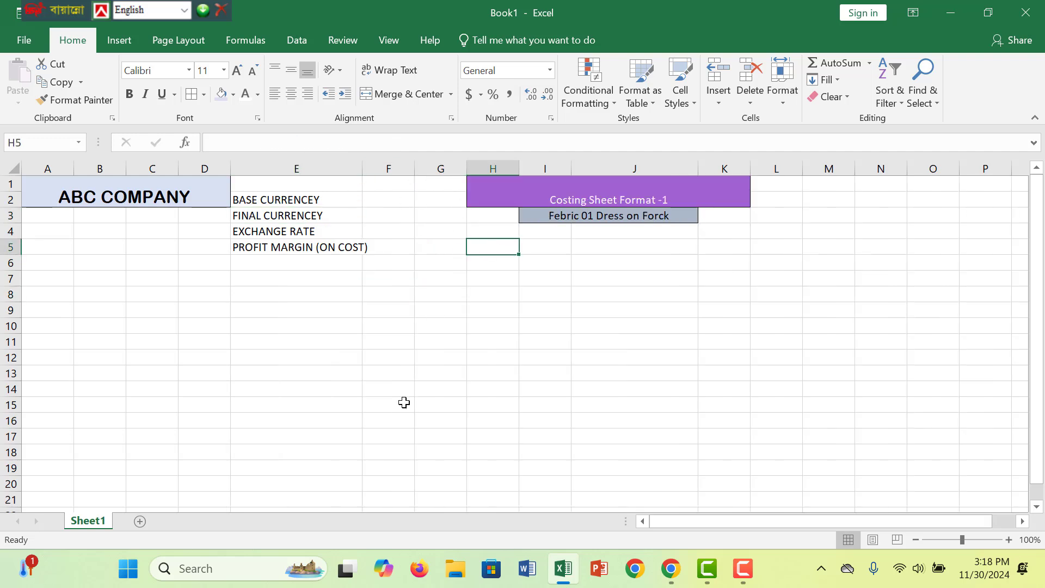
{"action": "left_click_drag", "start_coordinate": [362, 170], "coordinate": [390, 179]}
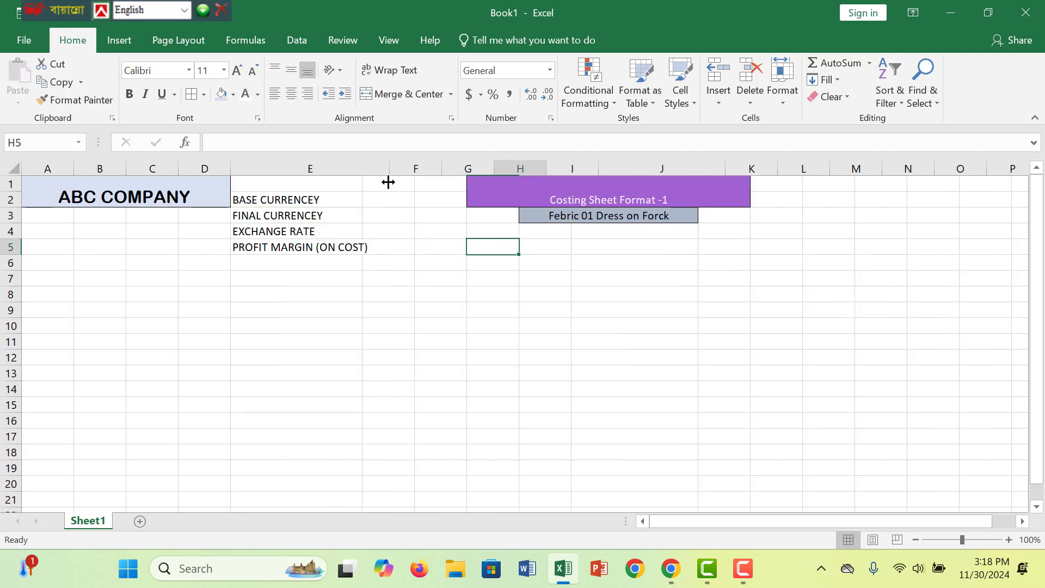
{"action": "left_click", "coordinate": [407, 254]}
Step: Fill the base currency label E2 with light gray and the final currency label E3 with light orange
{"action": "left_click", "coordinate": [245, 201]}
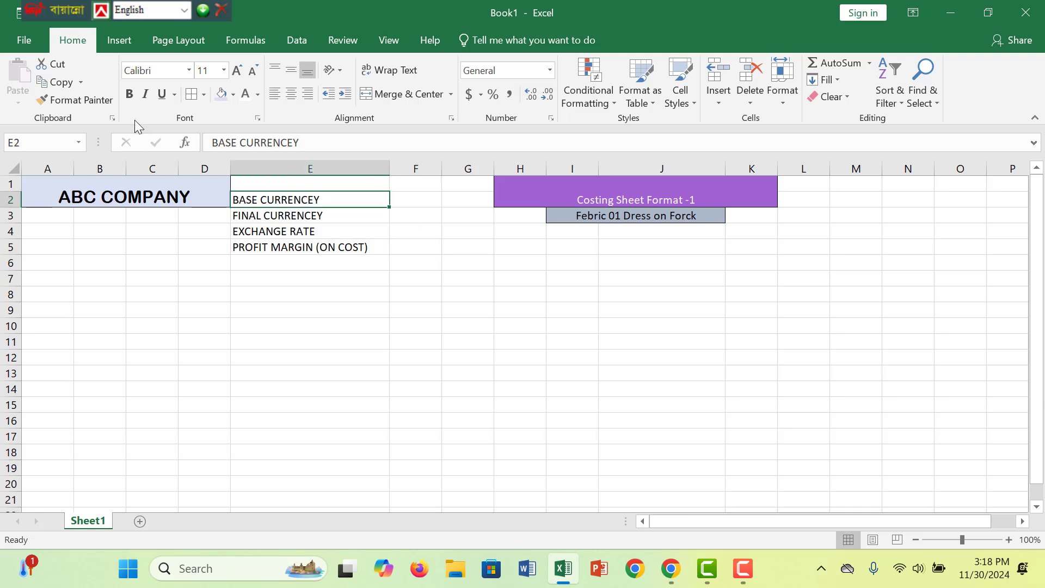
{"action": "left_click", "coordinate": [231, 101]}
{"action": "left_click", "coordinate": [249, 139]}
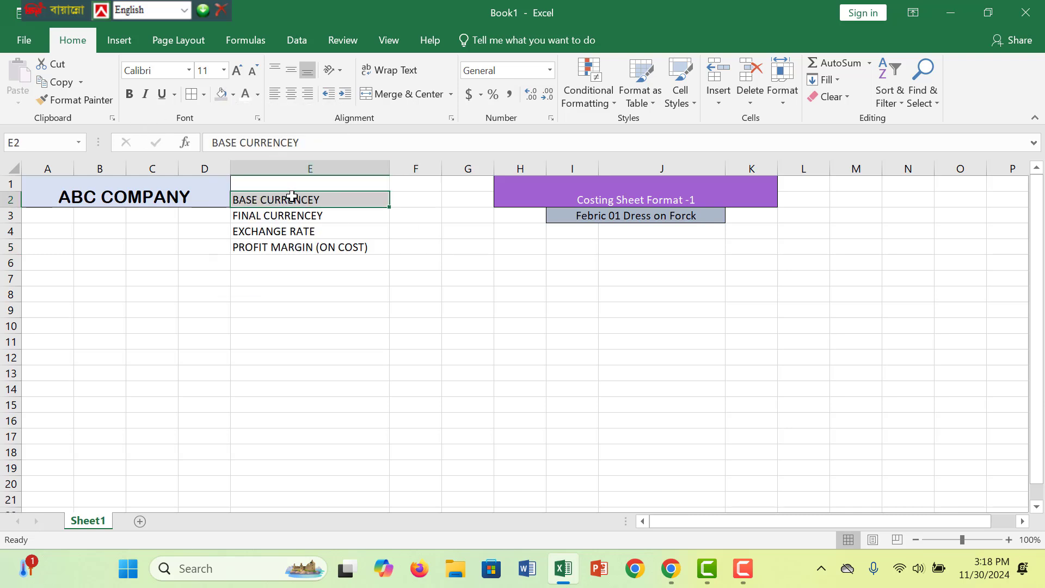
{"action": "left_click", "coordinate": [299, 215]}
{"action": "left_click", "coordinate": [233, 95]}
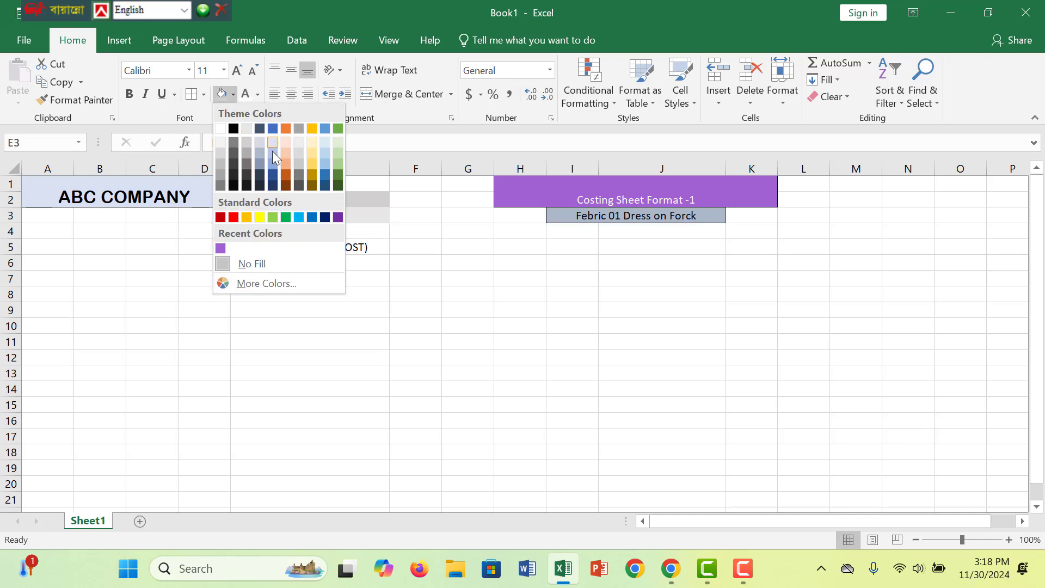
{"action": "left_click", "coordinate": [287, 152]}
Step: Fill the exchange rate label E4 with light blue-gray and the profit margin label E5 with light green
{"action": "key", "text": "Down"}
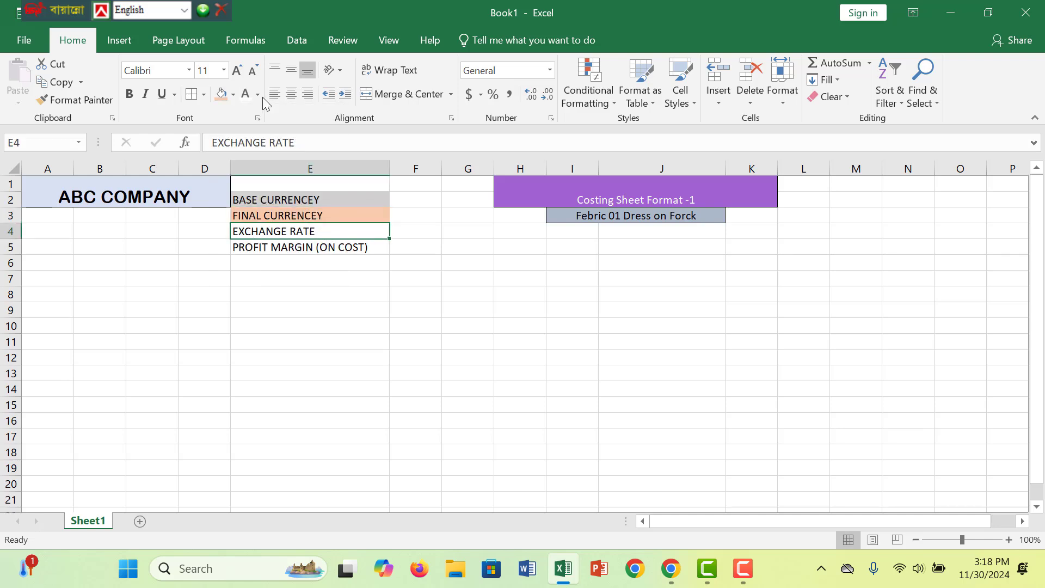
{"action": "left_click", "coordinate": [233, 95]}
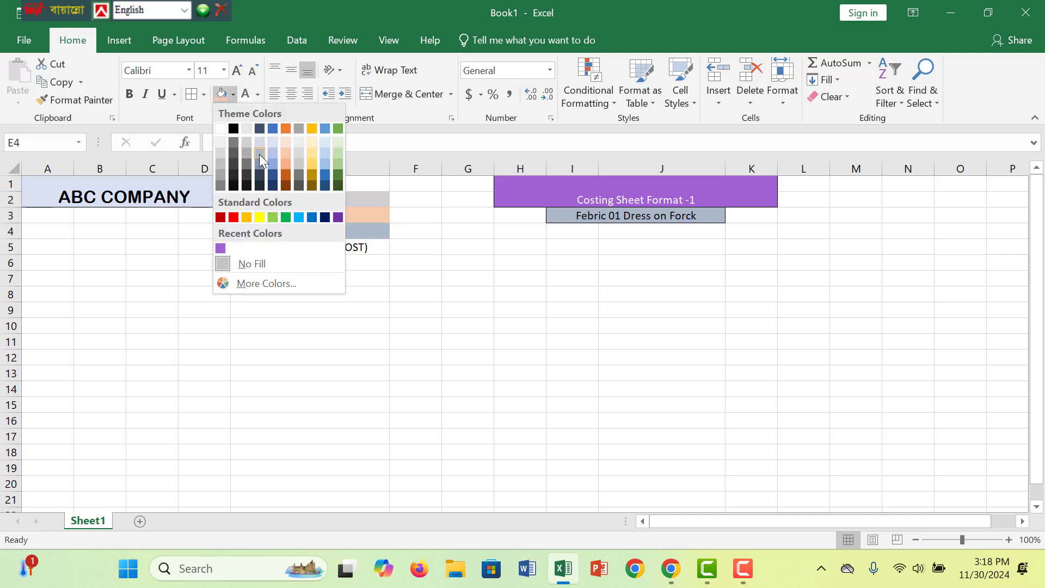
{"action": "left_click", "coordinate": [259, 155]}
{"action": "left_click", "coordinate": [291, 254]}
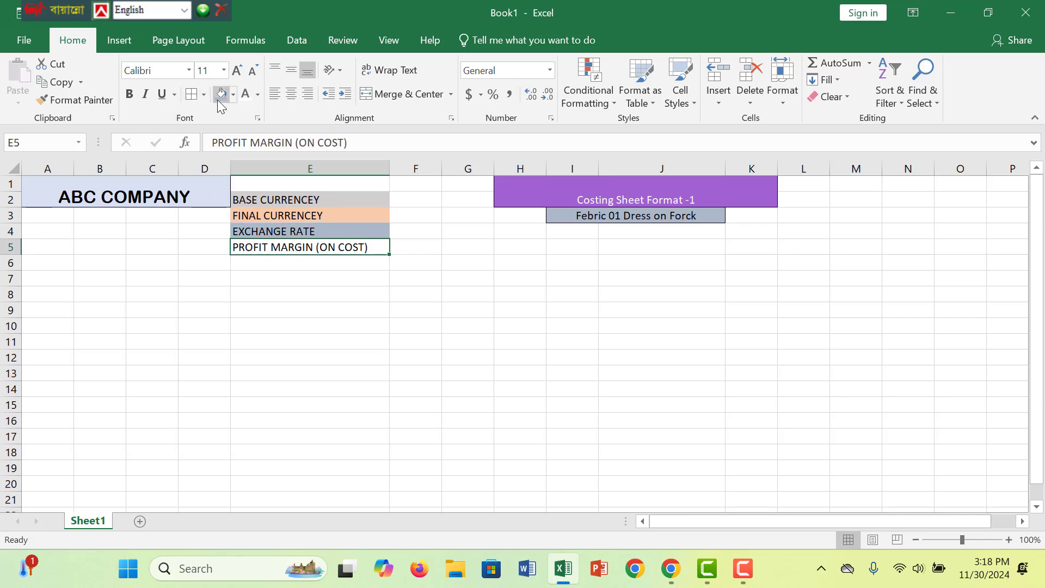
{"action": "left_click", "coordinate": [234, 100]}
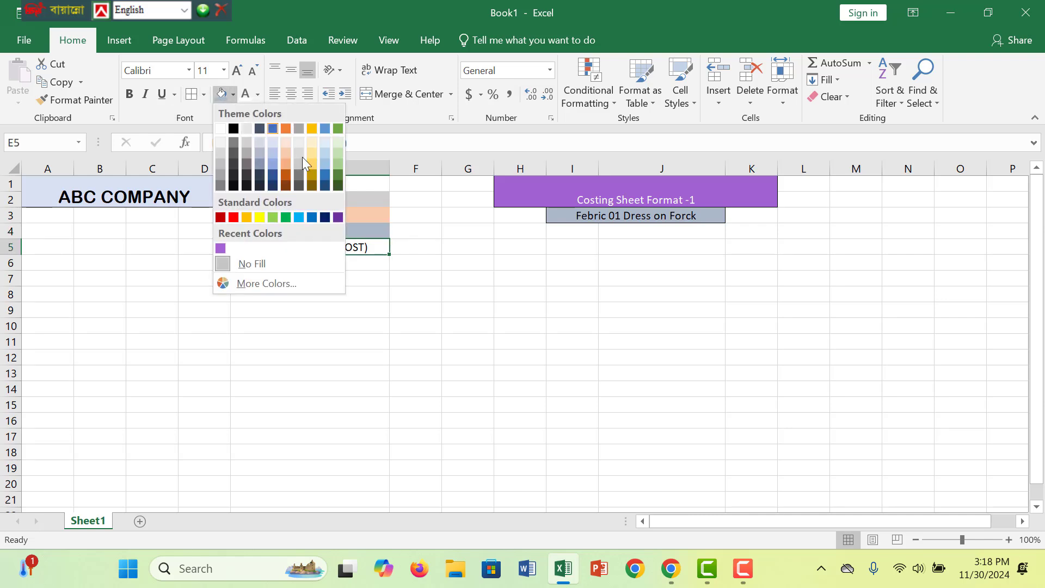
{"action": "left_click", "coordinate": [340, 165]}
Step: Apply all borders to the label cells E2:E5
{"action": "left_click_drag", "start_coordinate": [283, 200], "coordinate": [304, 246]}
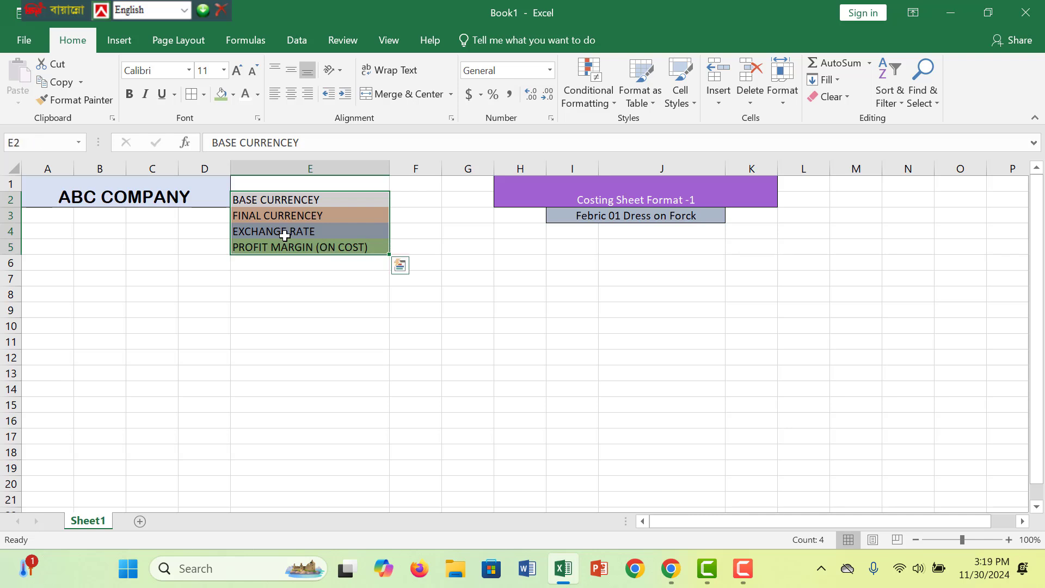
{"action": "left_click", "coordinate": [192, 94]}
{"action": "left_click", "coordinate": [421, 201]}
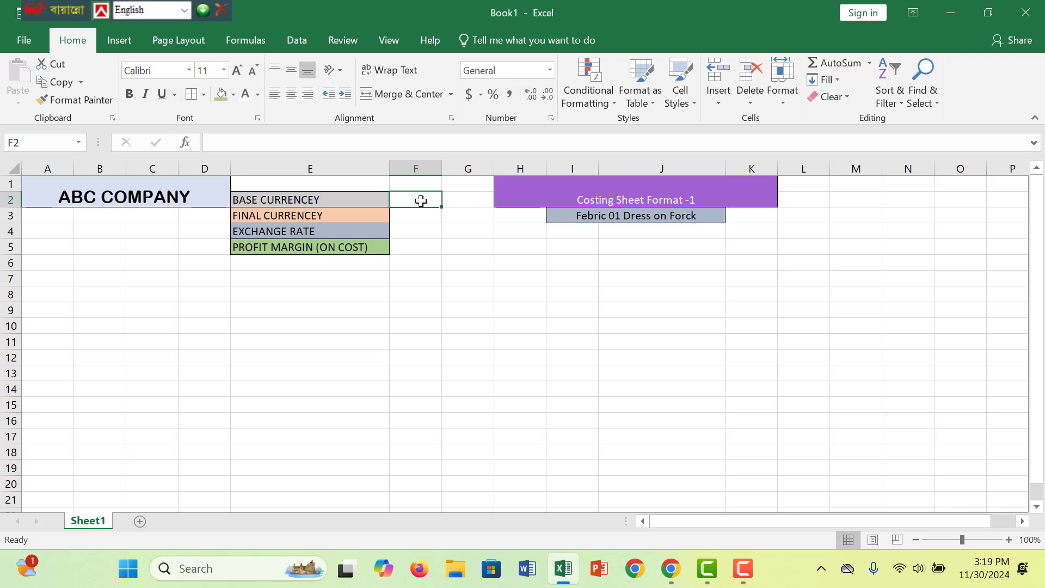
Step: Enter DOLLAR as the base currency in F2 and copy it down to the final currency cell F3
{"action": "type", "text": "D"}
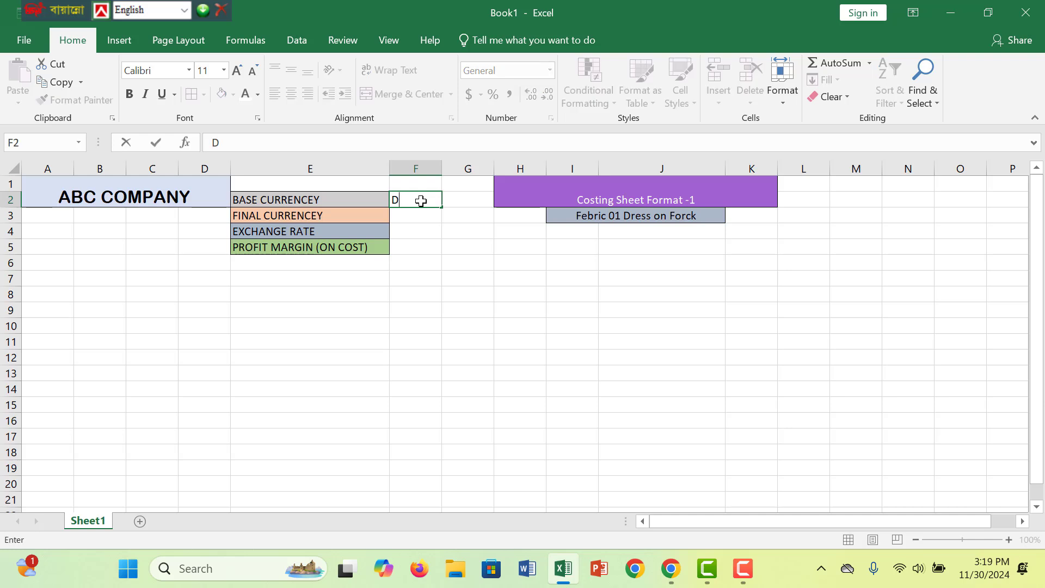
{"action": "type", "text": "OLLAR"}
{"action": "key", "text": "Return"}
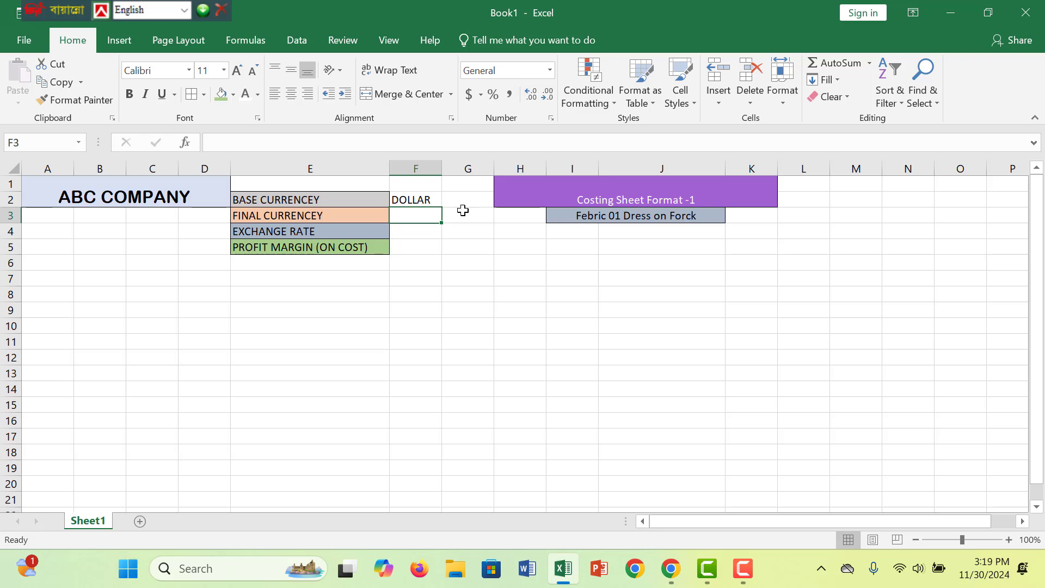
{"action": "left_click", "coordinate": [436, 195]}
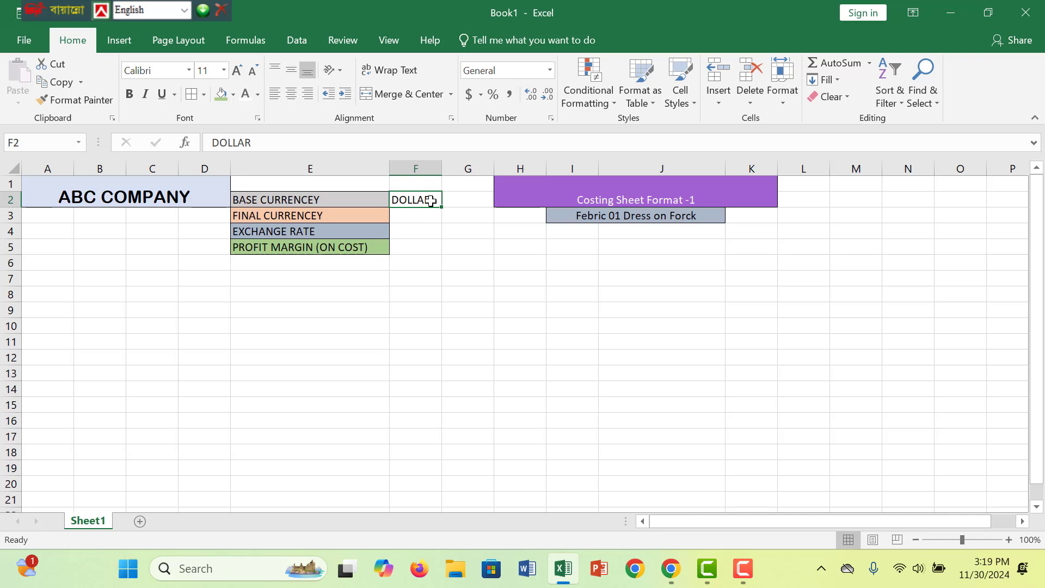
{"action": "left_click_drag", "start_coordinate": [441, 207], "coordinate": [447, 227]}
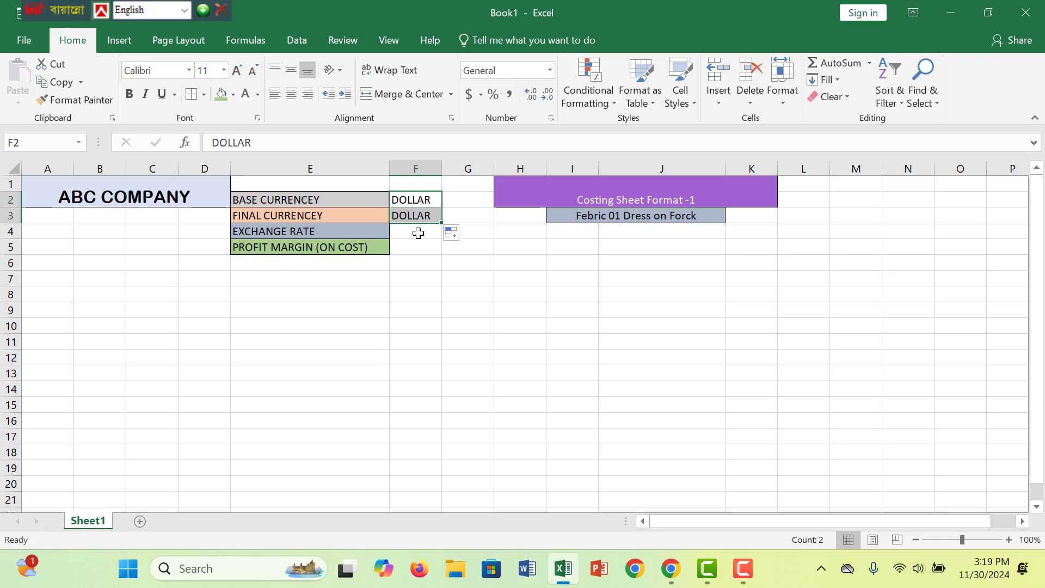
Step: Enter the exchange rate 116.73 in F4 and the profit margin 32% in F5
{"action": "left_click", "coordinate": [417, 233]}
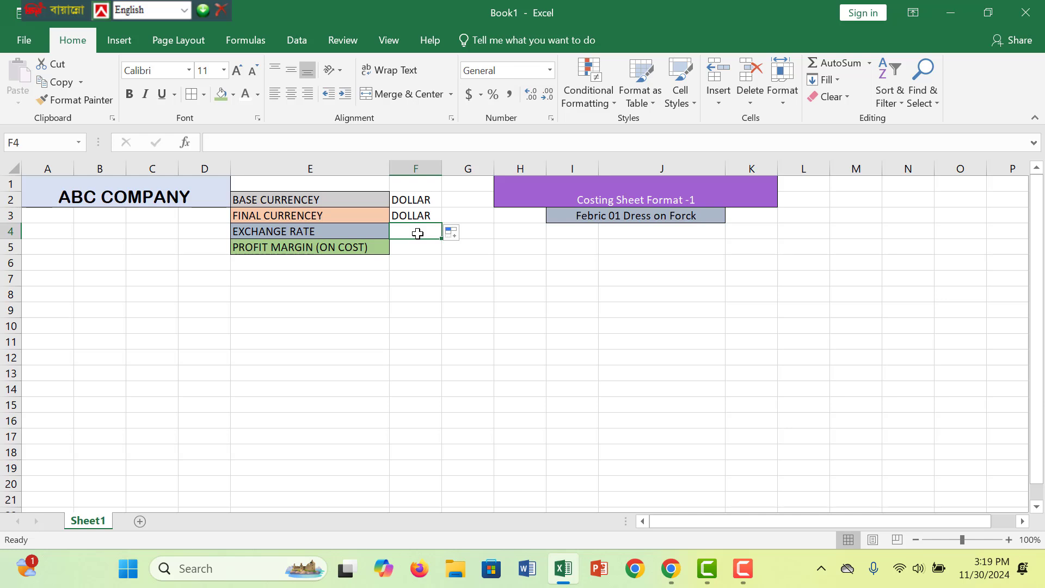
{"action": "type", "text": "116"}
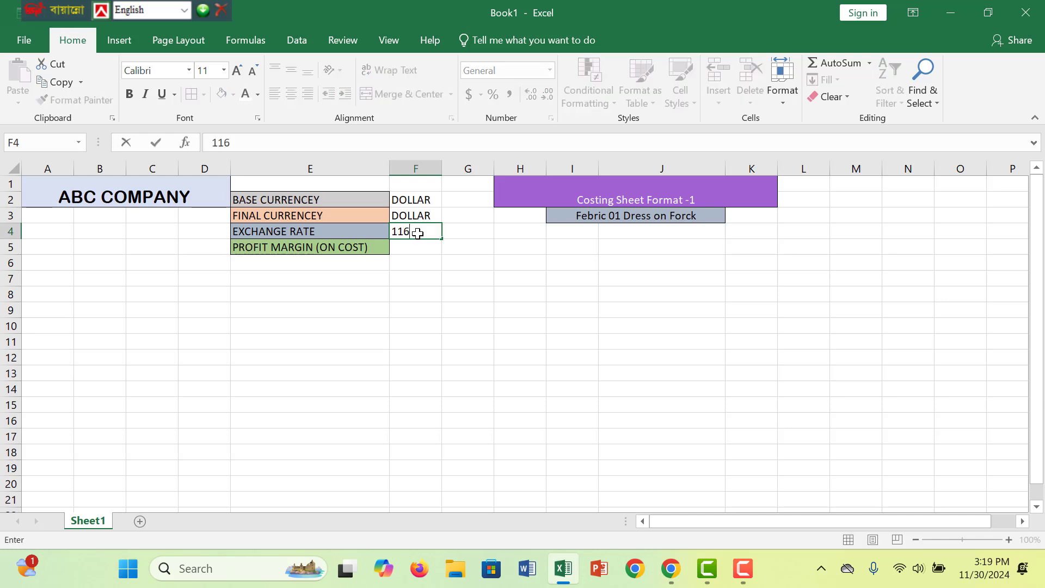
{"action": "type", "text": ".73"}
{"action": "key", "text": "Return"}
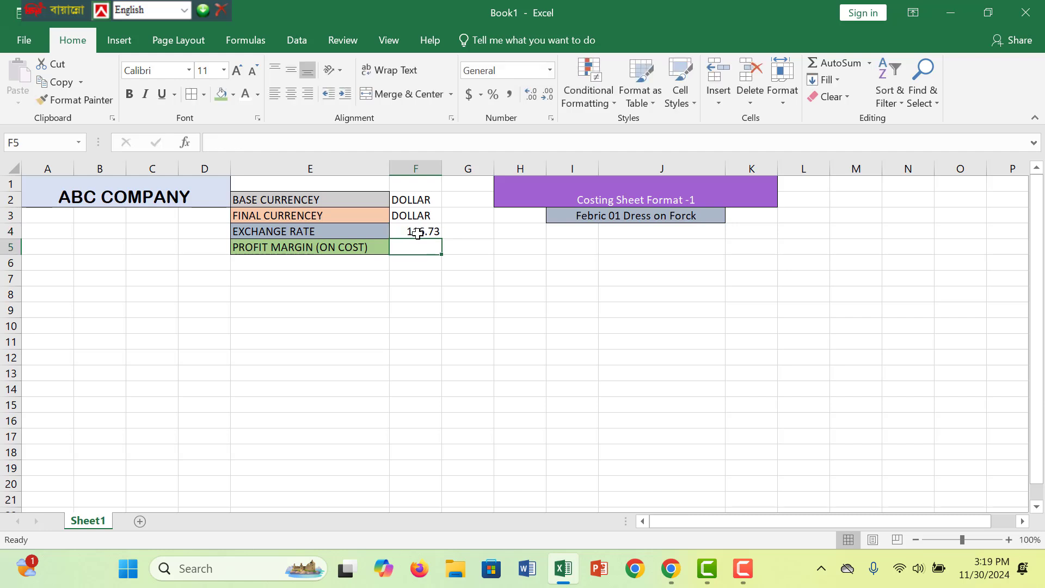
{"action": "type", "text": "3"}
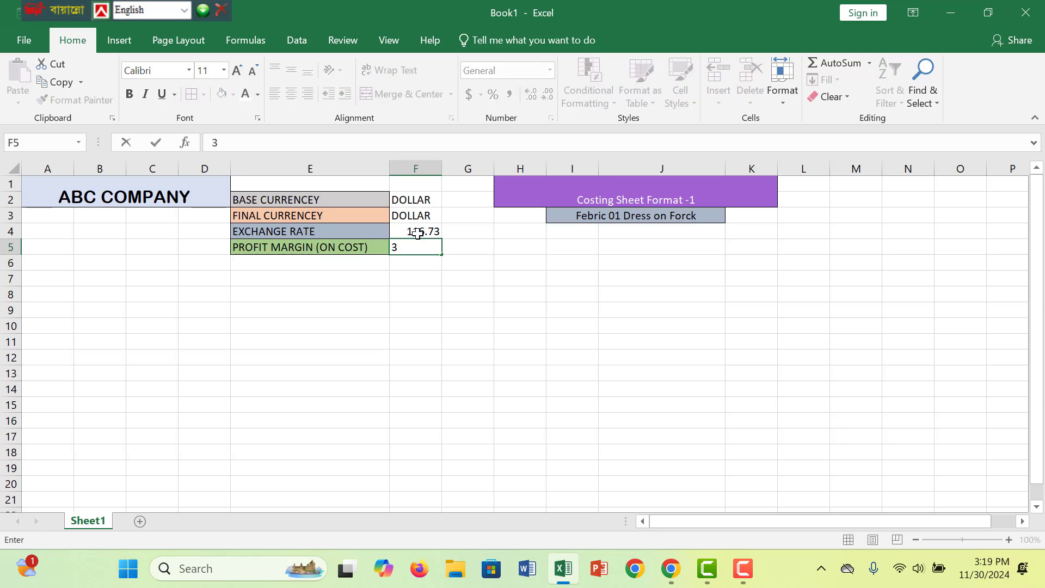
{"action": "type", "text": "2%"}
{"action": "left_click", "coordinate": [438, 393]}
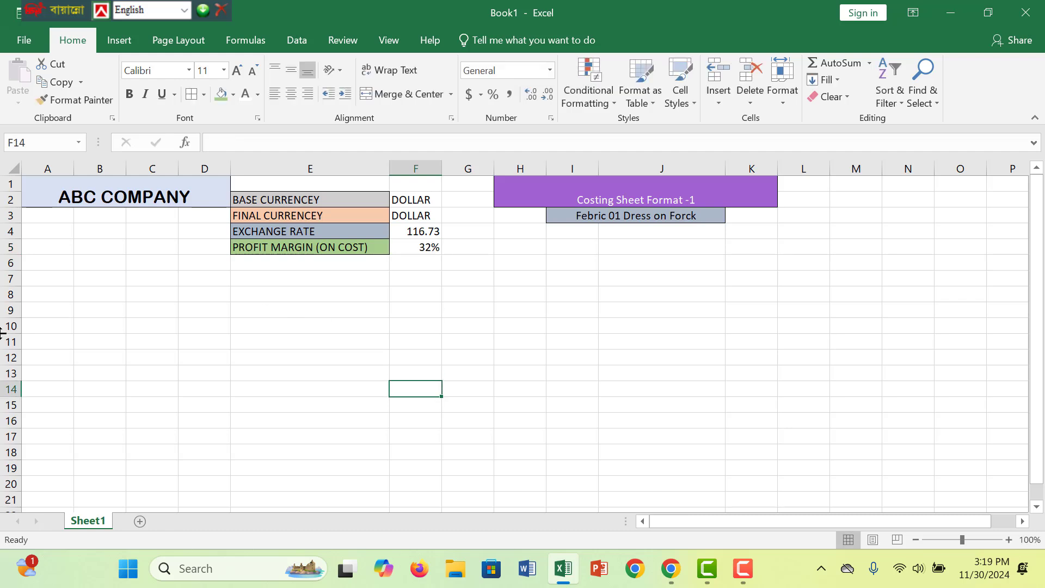
Step: Apply all borders to the currency, rate and margin value cells F2:F5
{"action": "left_click_drag", "start_coordinate": [429, 202], "coordinate": [428, 248]}
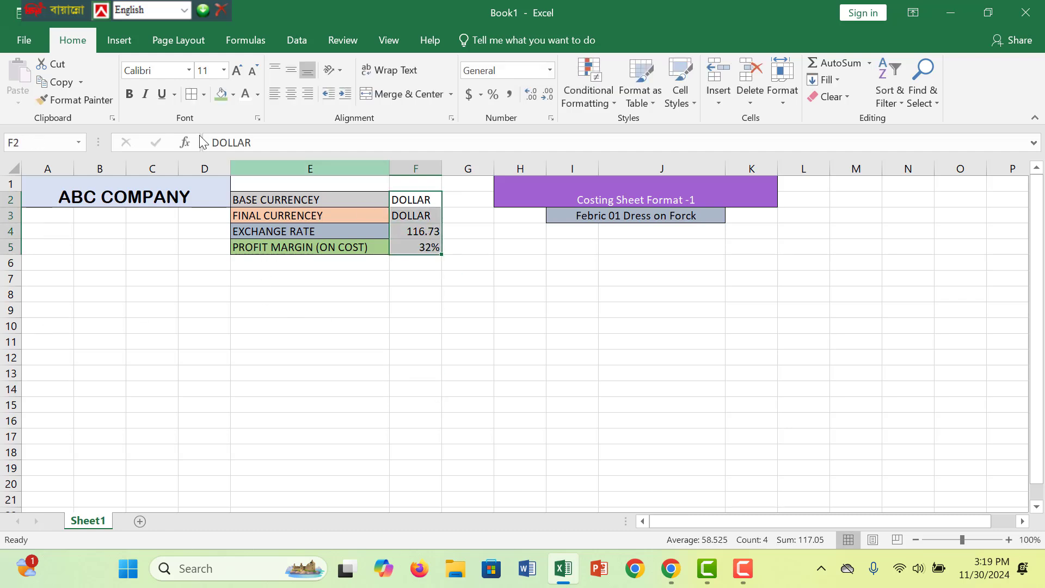
{"action": "left_click", "coordinate": [194, 93]}
{"action": "left_click", "coordinate": [499, 343]}
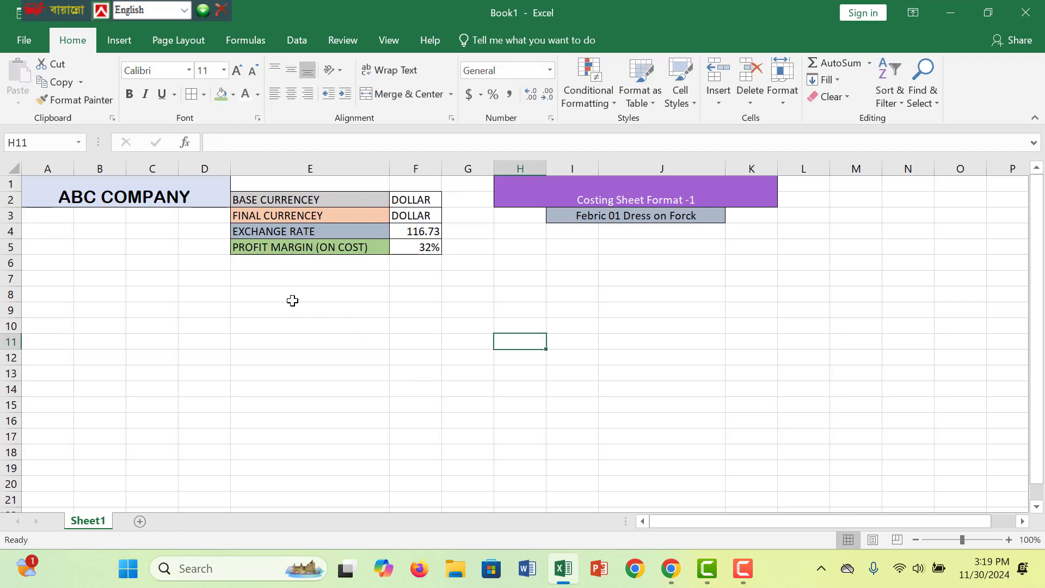
{"action": "left_click", "coordinate": [232, 384]}
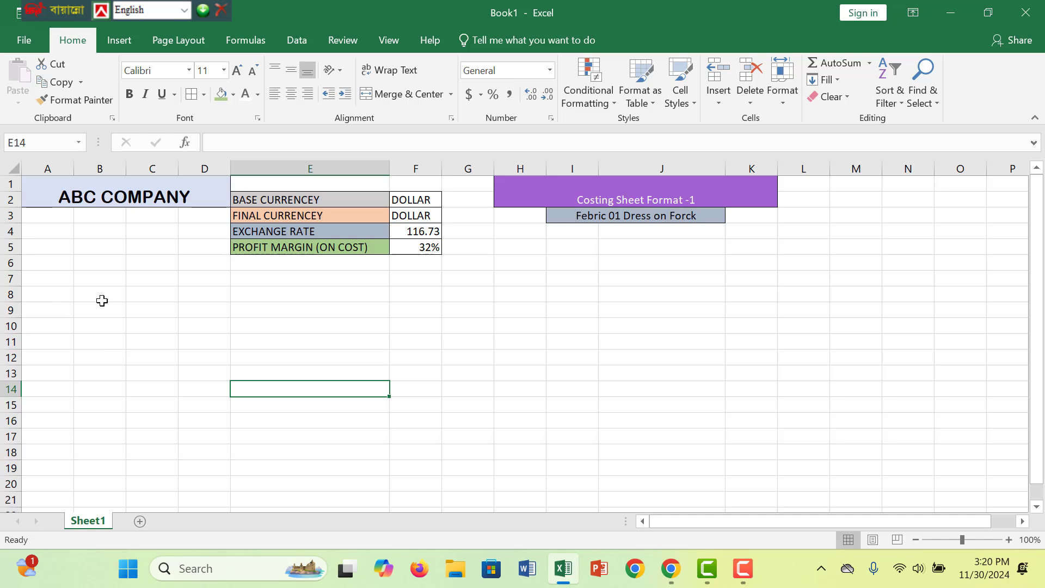
{"action": "left_click", "coordinate": [61, 280]}
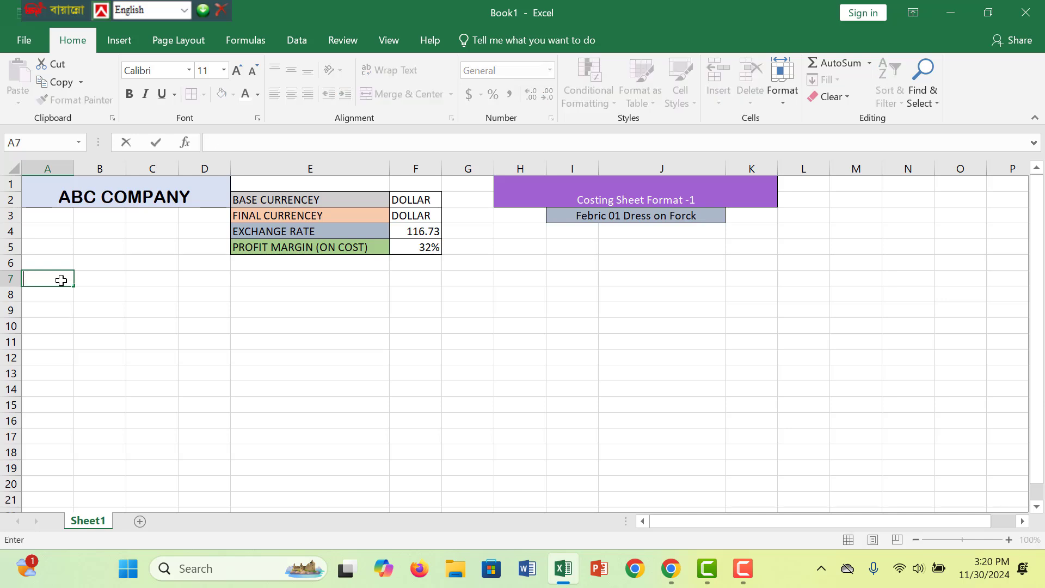
{"action": "type", "text": "SYL"}
{"action": "key", "text": "BackSpace"}
{"action": "key", "text": "BackSpace"}
{"action": "type", "text": "t"}
{"action": "key", "text": "BackSpace"}
{"action": "key", "text": "Tab"}
Step: Enter the label STYLE /NO in cell A7, replacing its current content
{"action": "left_click", "coordinate": [61, 280]}
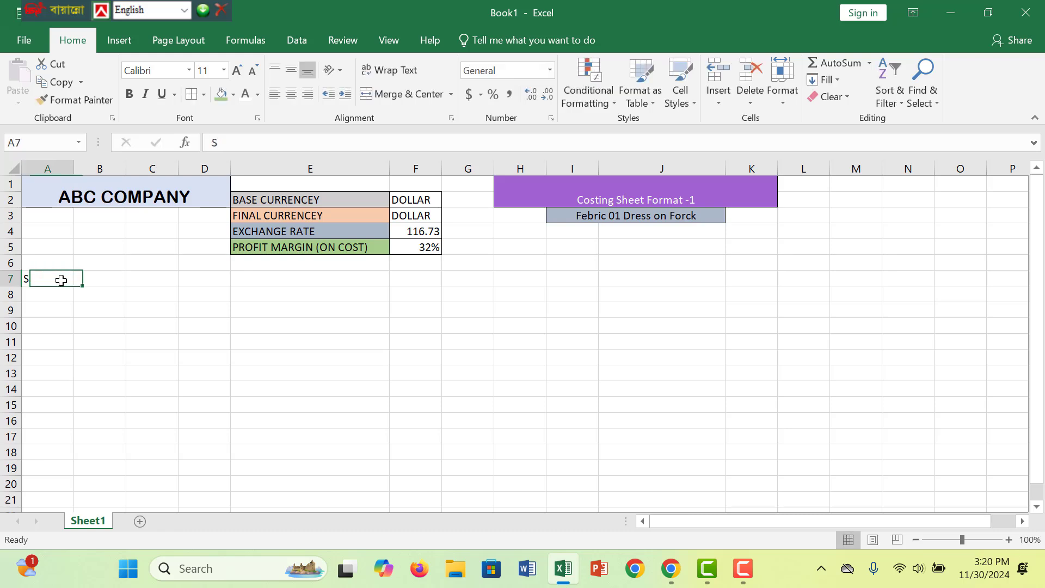
{"action": "key", "text": "BackSpace"}
{"action": "type", "text": "ST"}
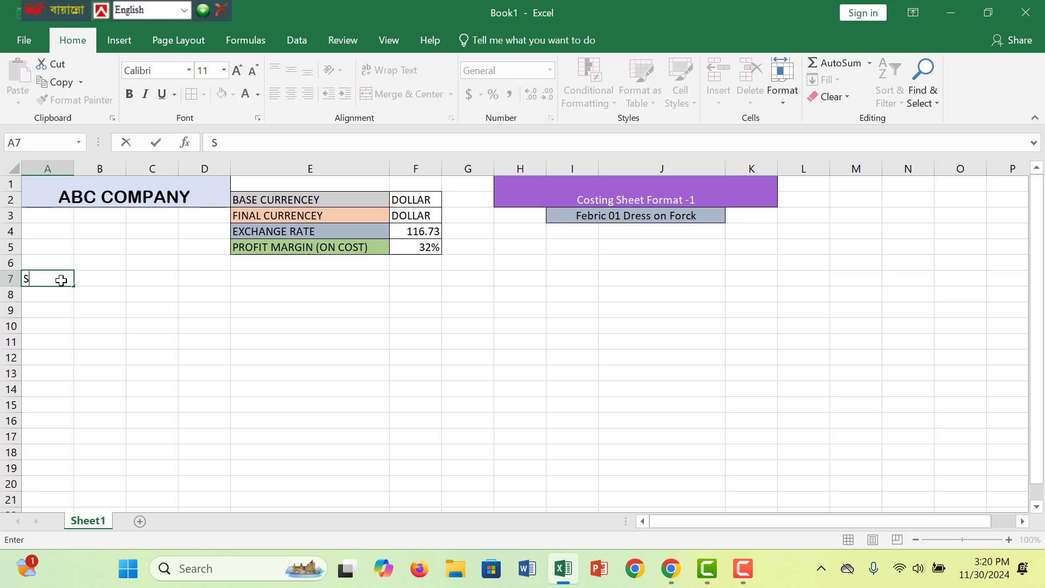
{"action": "type", "text": "YLE /NO"}
{"action": "key", "text": "Return"}
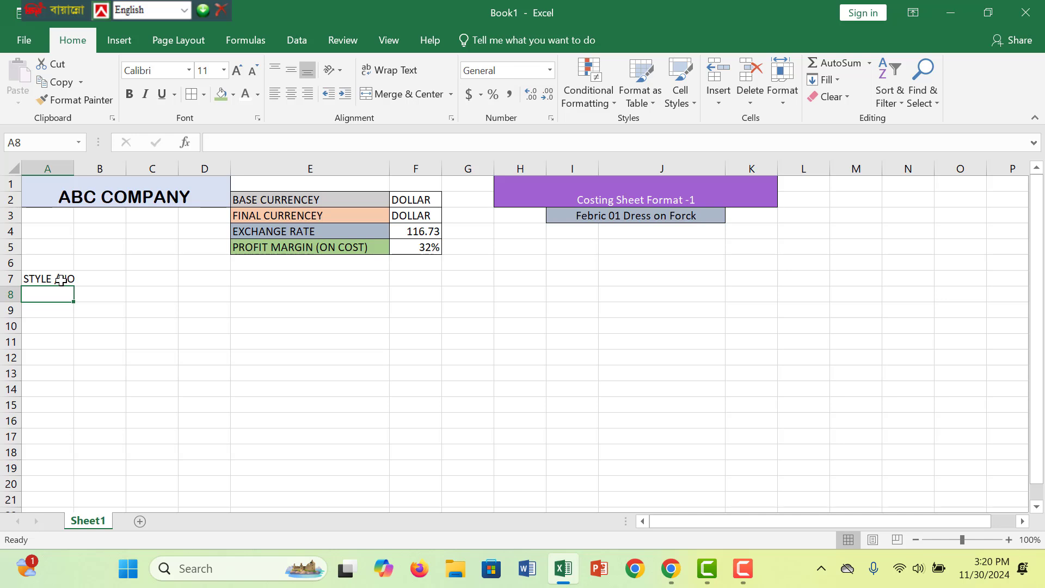
Step: Enter the label FABRIC/DESCRIPTION in cell A8
{"action": "type", "text": "Fa"}
{"action": "key", "text": "BackSpace"}
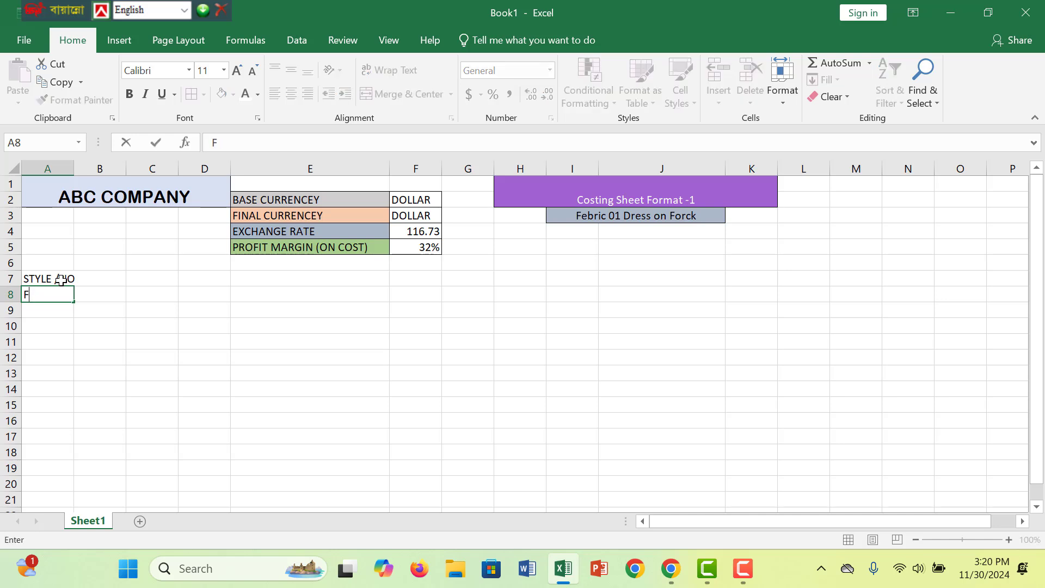
{"action": "type", "text": "ABRIC"}
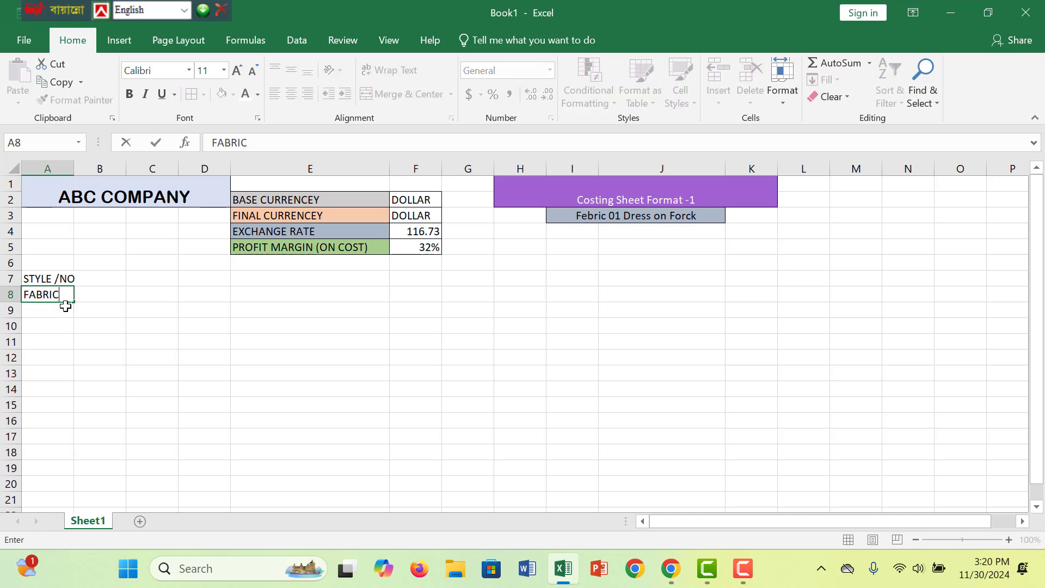
{"action": "type", "text": "/DESCRIP"}
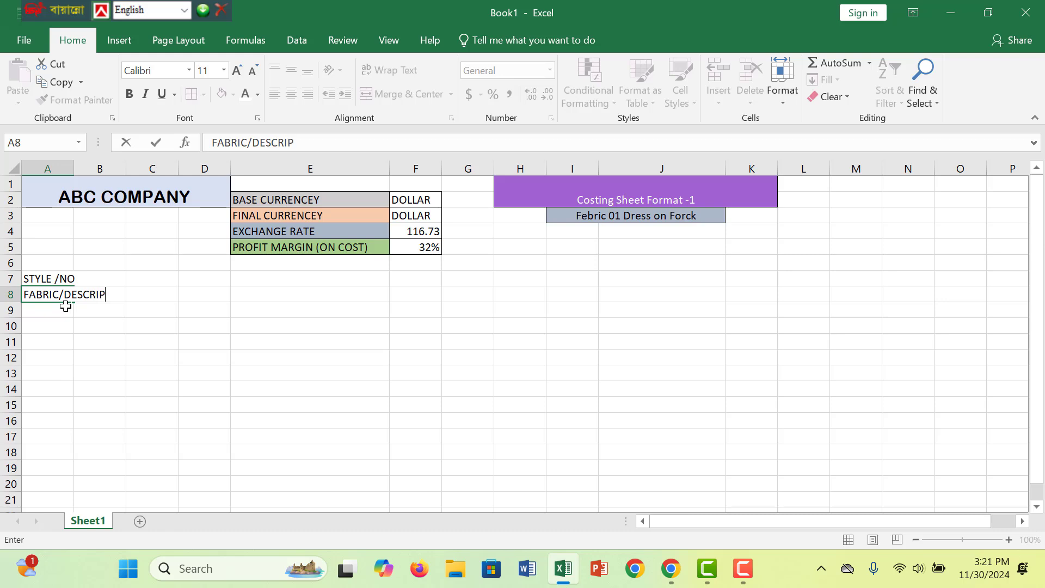
{"action": "type", "text": "TION"}
{"action": "key", "text": "Return"}
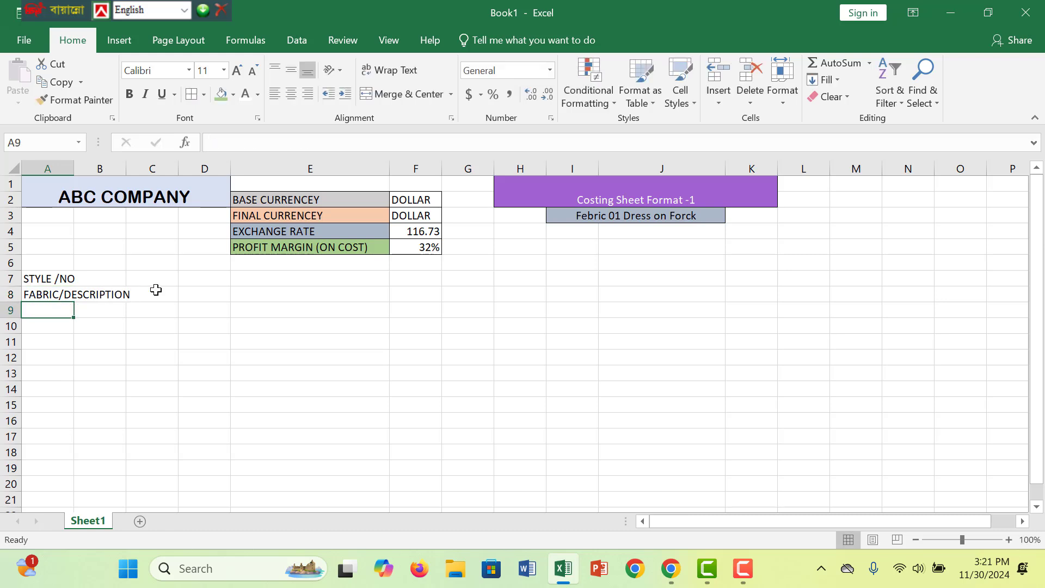
Step: Make the labels in A7 and A8 bold and widen column A until the fabric description label fits
{"action": "left_click", "coordinate": [65, 343]}
{"action": "left_click_drag", "start_coordinate": [74, 168], "coordinate": [101, 168]}
{"action": "left_click", "coordinate": [83, 278]}
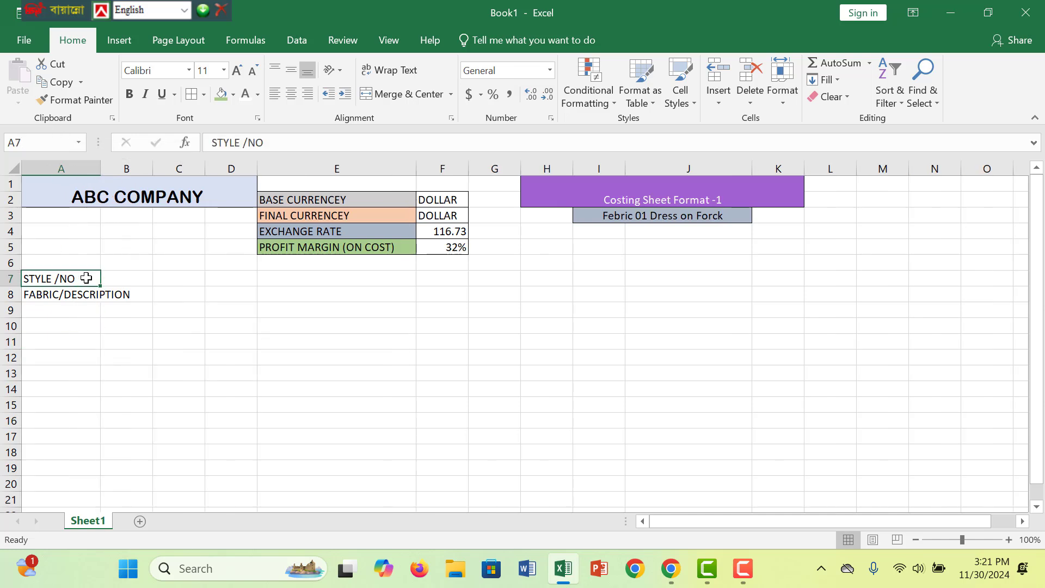
{"action": "left_click", "coordinate": [131, 95]}
{"action": "left_click", "coordinate": [87, 294]}
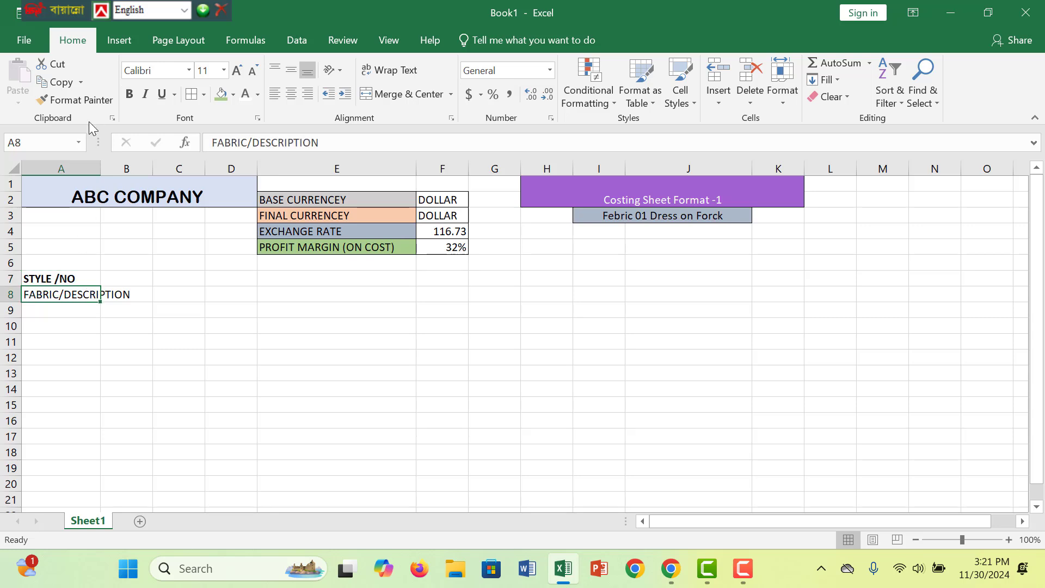
{"action": "left_click", "coordinate": [130, 94]}
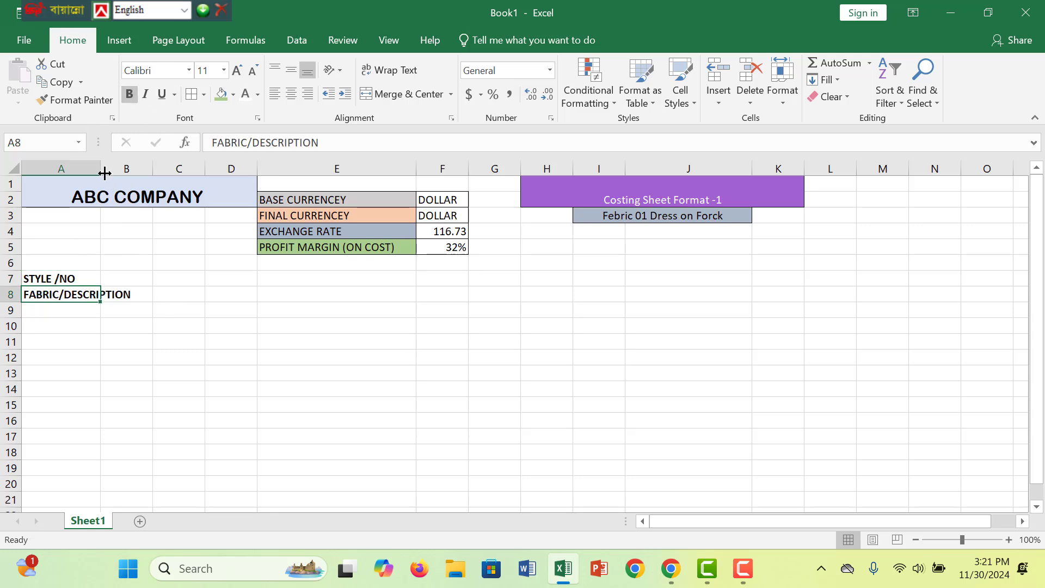
{"action": "left_click_drag", "start_coordinate": [101, 170], "coordinate": [133, 185]}
{"action": "left_click", "coordinate": [162, 324]}
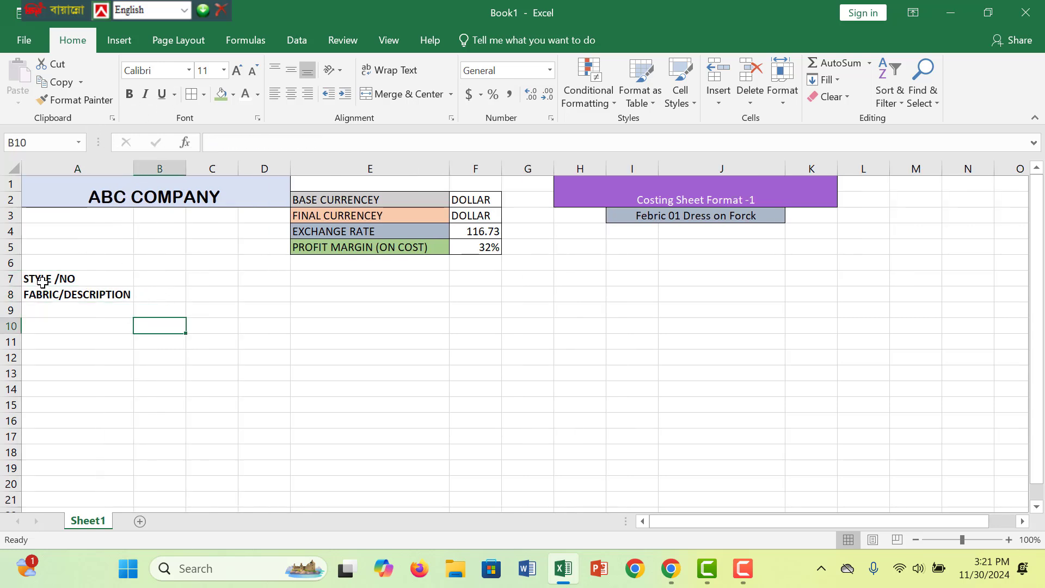
Step: Fill the style number label A7 with light gold and the fabric description label A8 with light blue
{"action": "left_click", "coordinate": [41, 279]}
{"action": "left_click", "coordinate": [233, 95]}
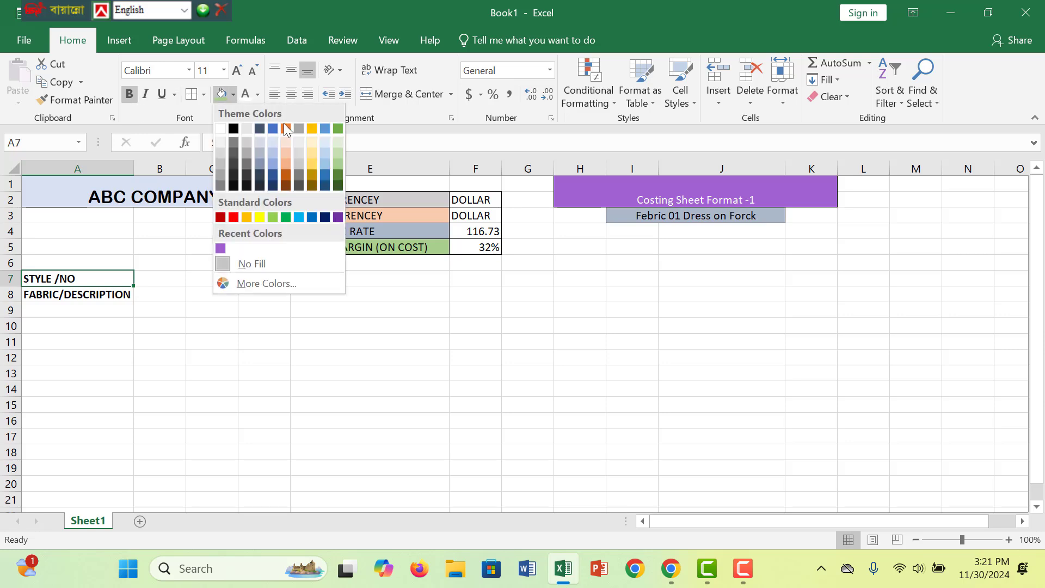
{"action": "left_click", "coordinate": [311, 153]}
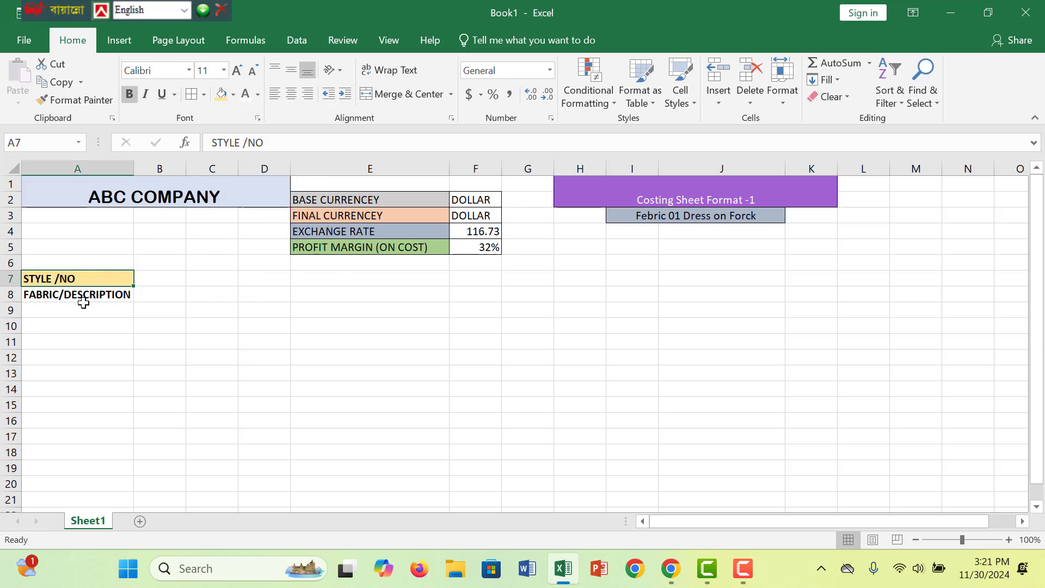
{"action": "left_click", "coordinate": [81, 297]}
{"action": "left_click", "coordinate": [233, 95]}
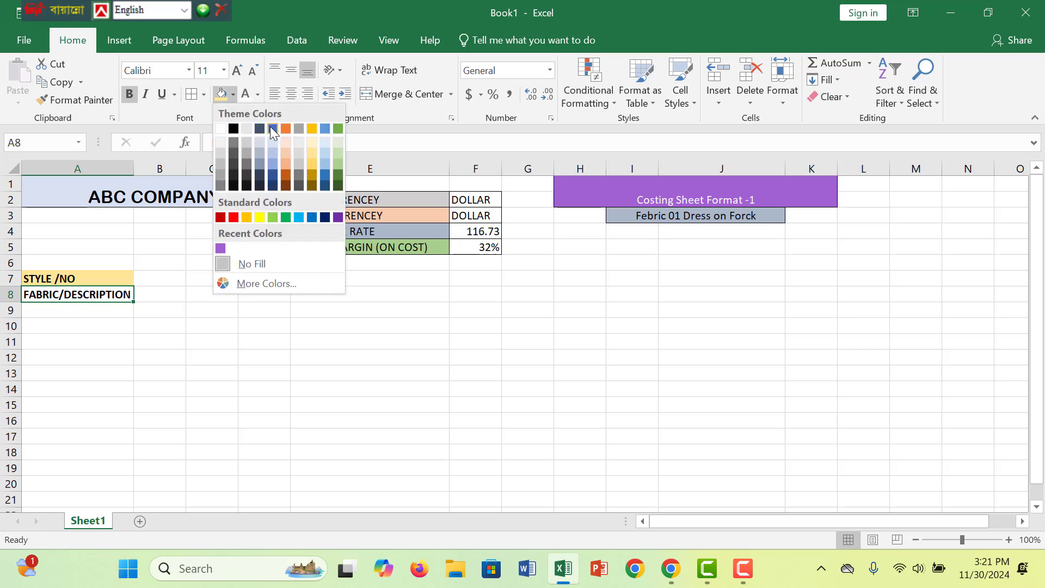
{"action": "left_click", "coordinate": [272, 142]}
{"action": "left_click", "coordinate": [113, 337]}
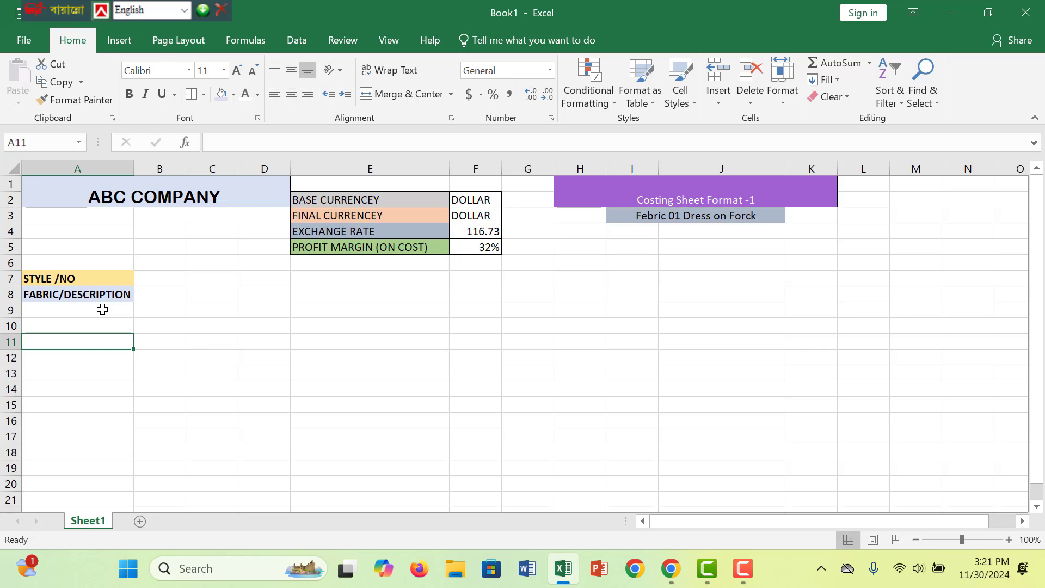
Step: Enter the label CURRENCEY in cell E7, on the same row as the style number label
{"action": "left_click", "coordinate": [320, 281]}
{"action": "left_click", "coordinate": [257, 278]}
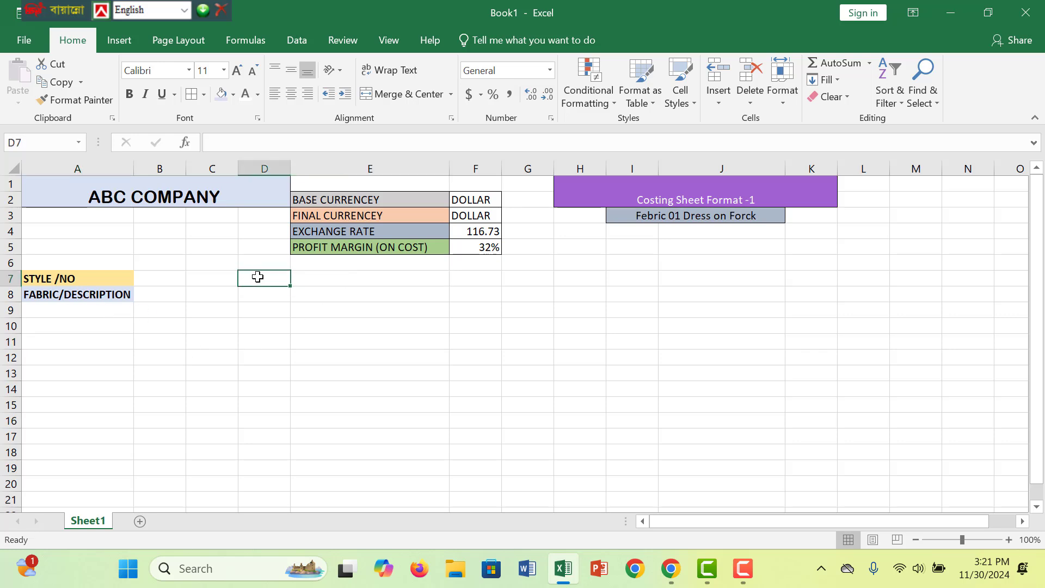
{"action": "left_click", "coordinate": [298, 276]}
{"action": "type", "text": "C"}
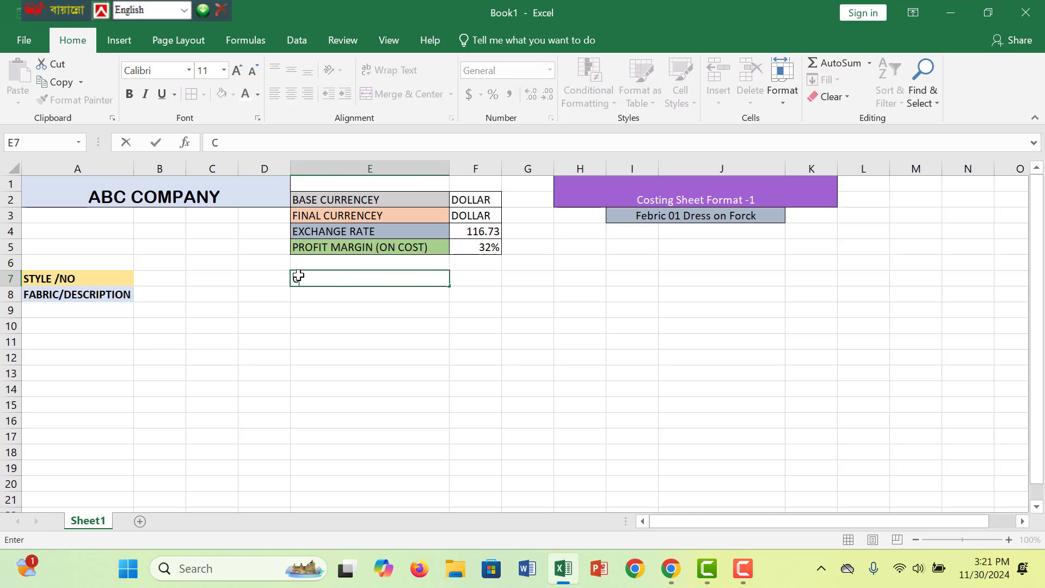
{"action": "type", "text": "URRENCEY"}
{"action": "key", "text": "Return"}
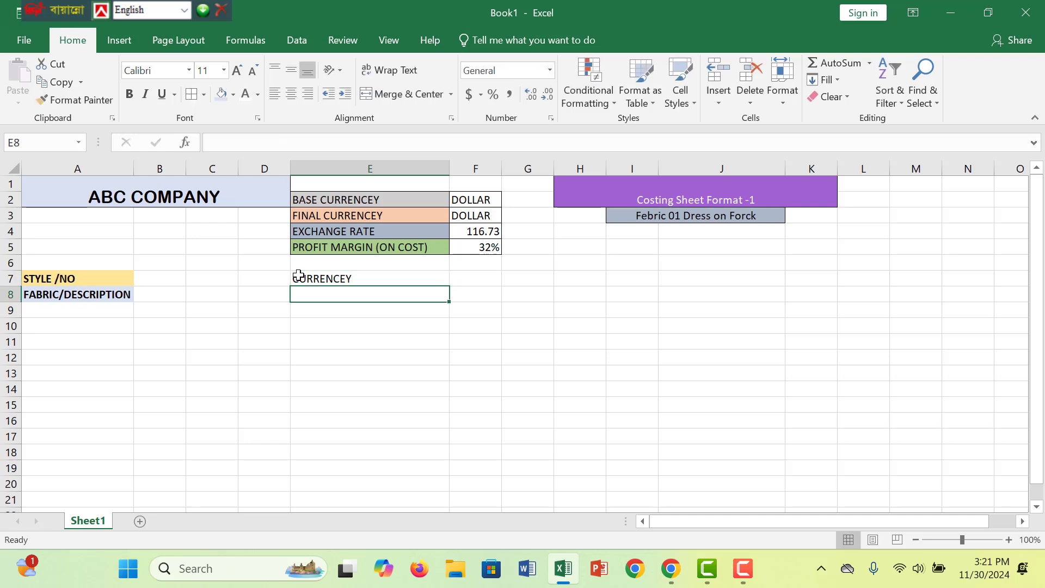
Step: Enter the labels TOTAL COST in cell E8 and ADD: MARGIN in cell E9
{"action": "type", "text": "TOTAL CO"}
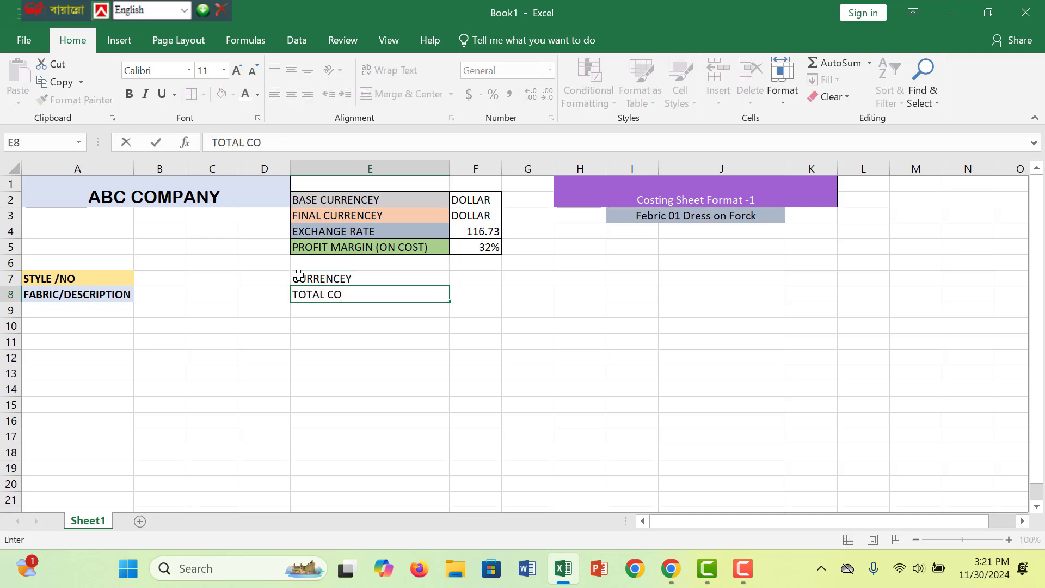
{"action": "type", "text": "ST"}
{"action": "key", "text": "Return"}
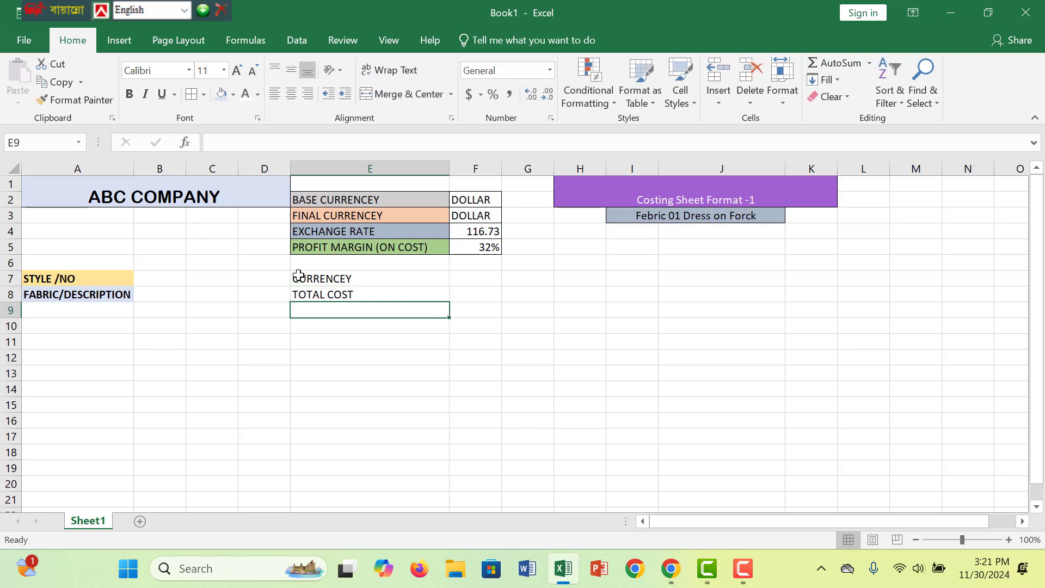
{"action": "type", "text": "ADD"}
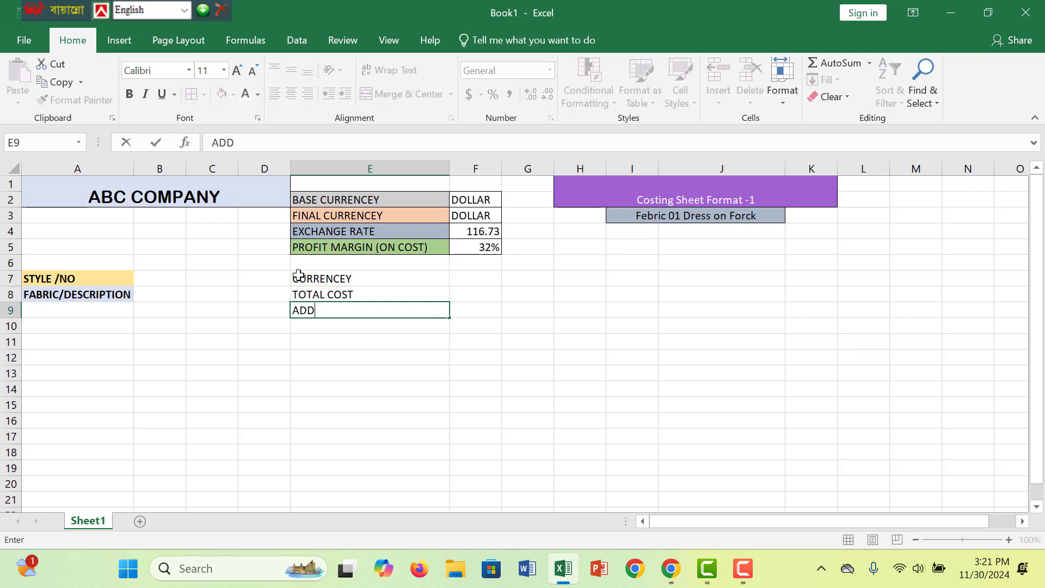
{"action": "type", "text": ": MARGIN"}
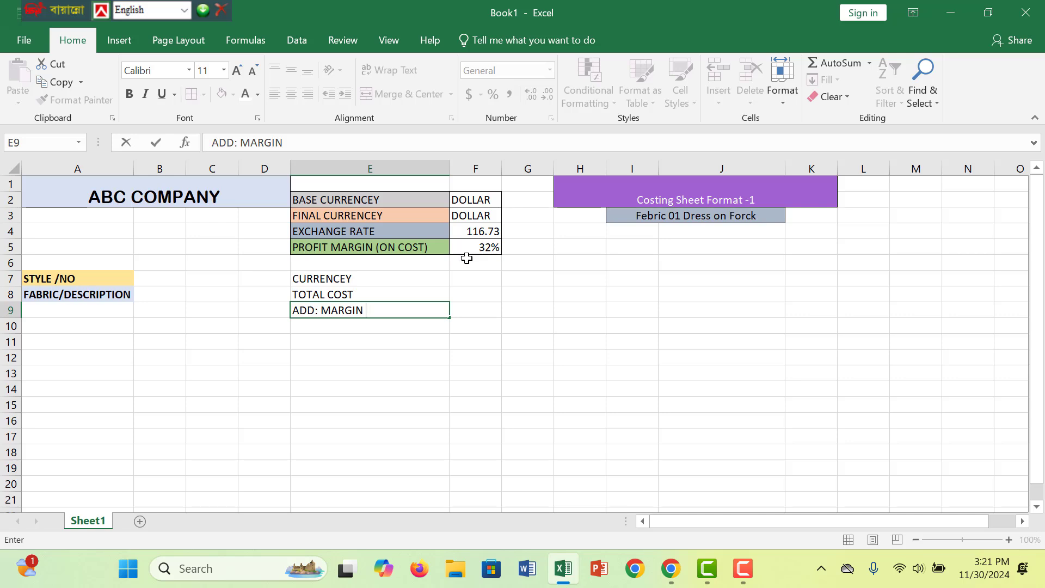
Step: Enter DOLLAR in cells F7 and G7, beside the CURRENCEY label
{"action": "scroll", "coordinate": [474, 258], "scroll_direction": "down", "scroll_amount": 1}
{"action": "left_click", "coordinate": [480, 231]}
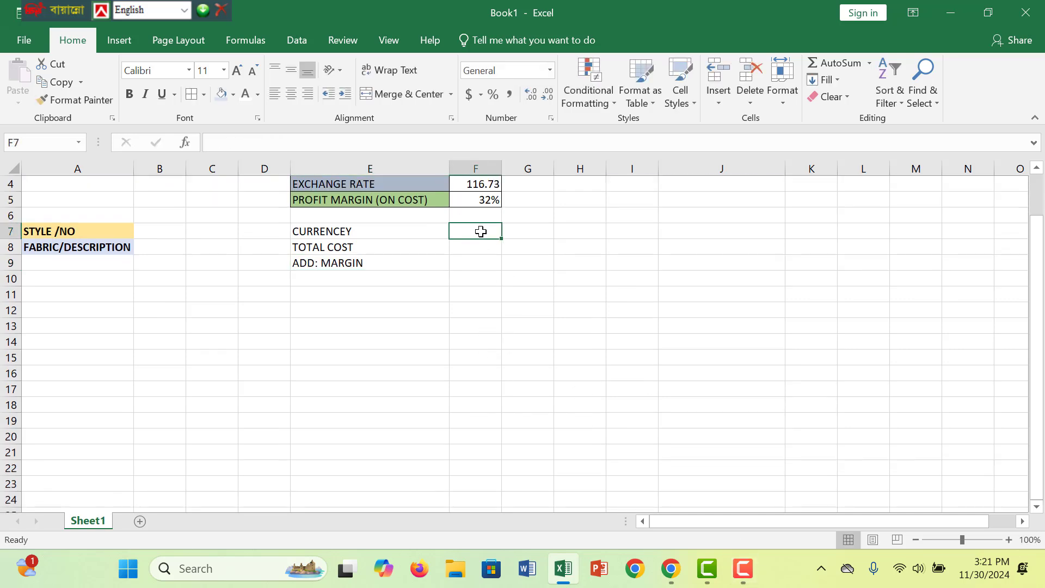
{"action": "type", "text": "INN"}
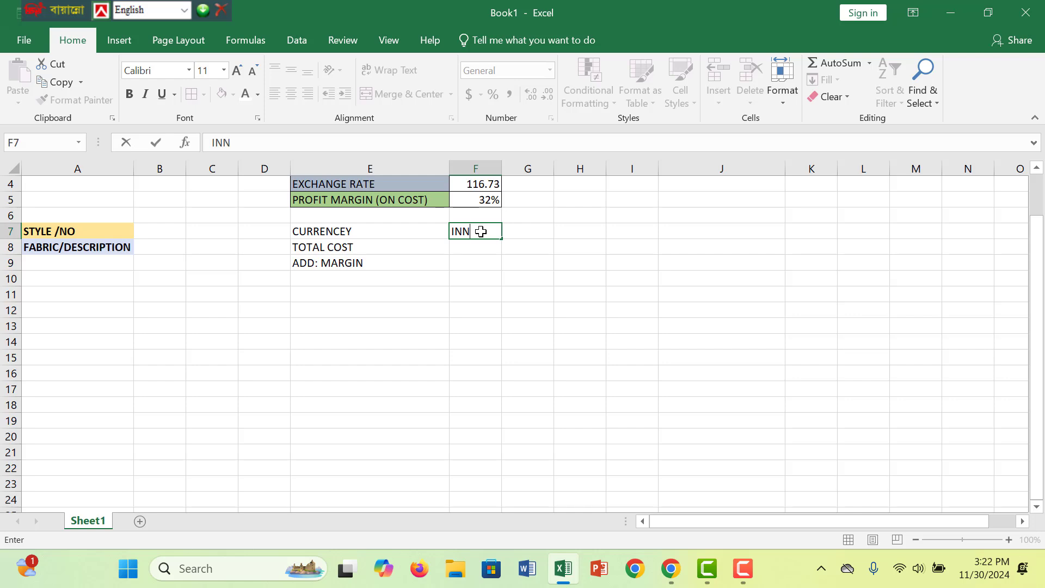
{"action": "type", "text": "R"}
{"action": "key", "text": "BackSpace"}
{"action": "key", "text": "BackSpace"}
{"action": "key", "text": "BackSpace"}
{"action": "type", "text": "DOLLA"}
{"action": "key", "text": "Tab"}
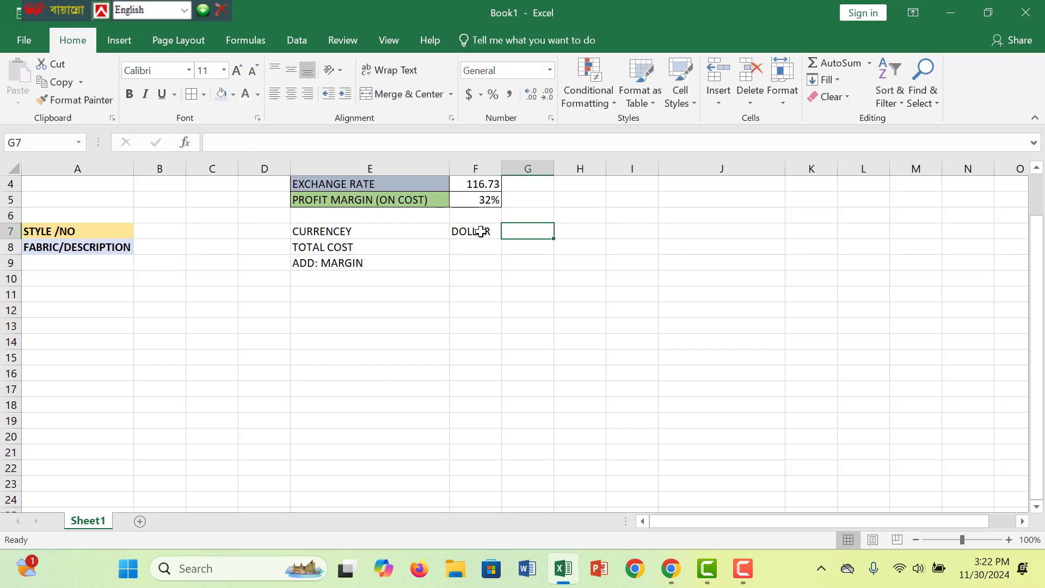
{"action": "type", "text": "DA"}
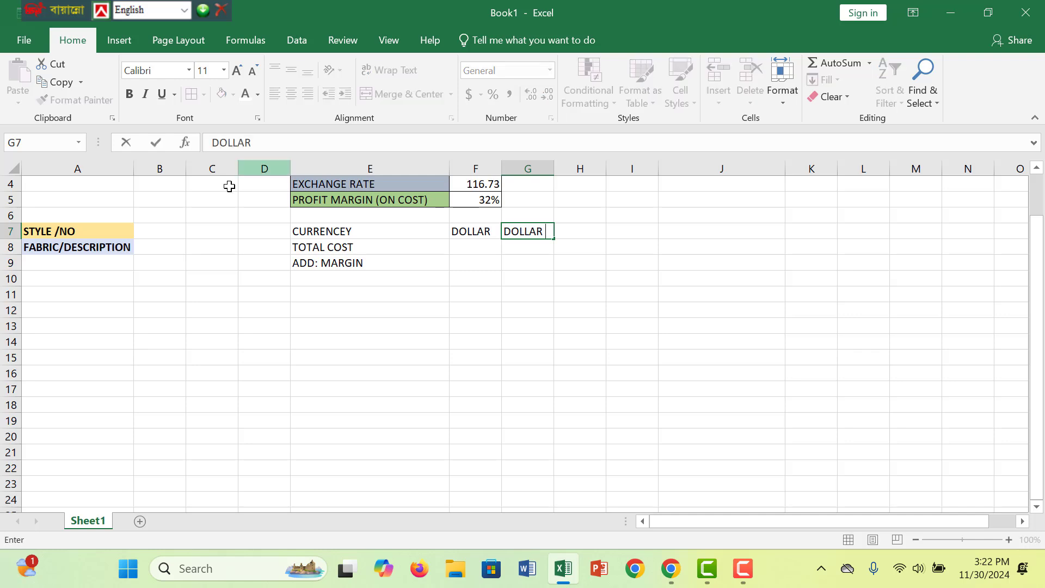
Step: Fill the CURRENCEY label E7 with light blue and the ADD: MARGIN label E9 with dark green
{"action": "left_click", "coordinate": [350, 233]}
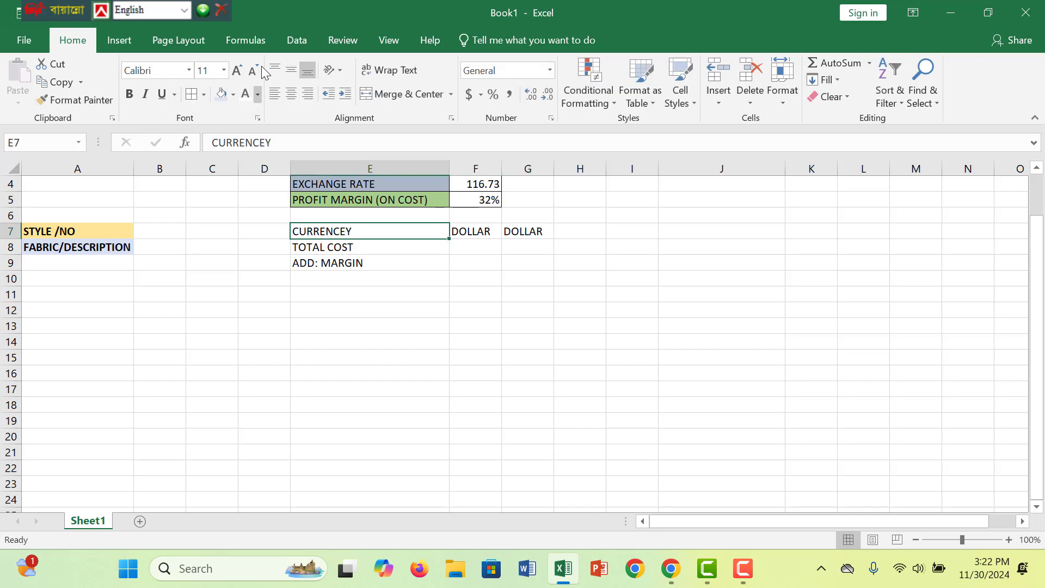
{"action": "left_click", "coordinate": [221, 94]}
{"action": "left_click", "coordinate": [345, 260]}
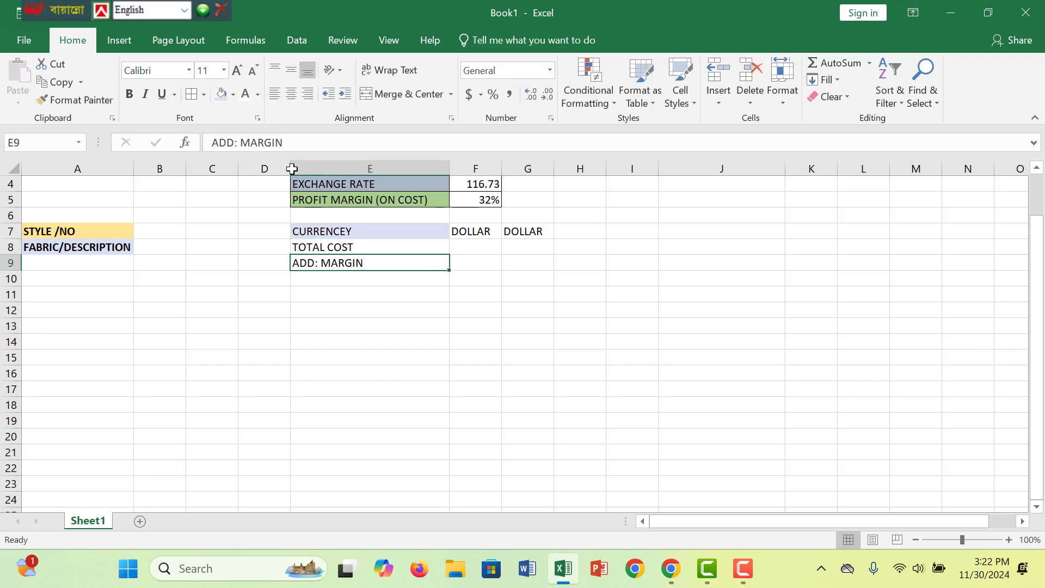
{"action": "left_click", "coordinate": [233, 96]}
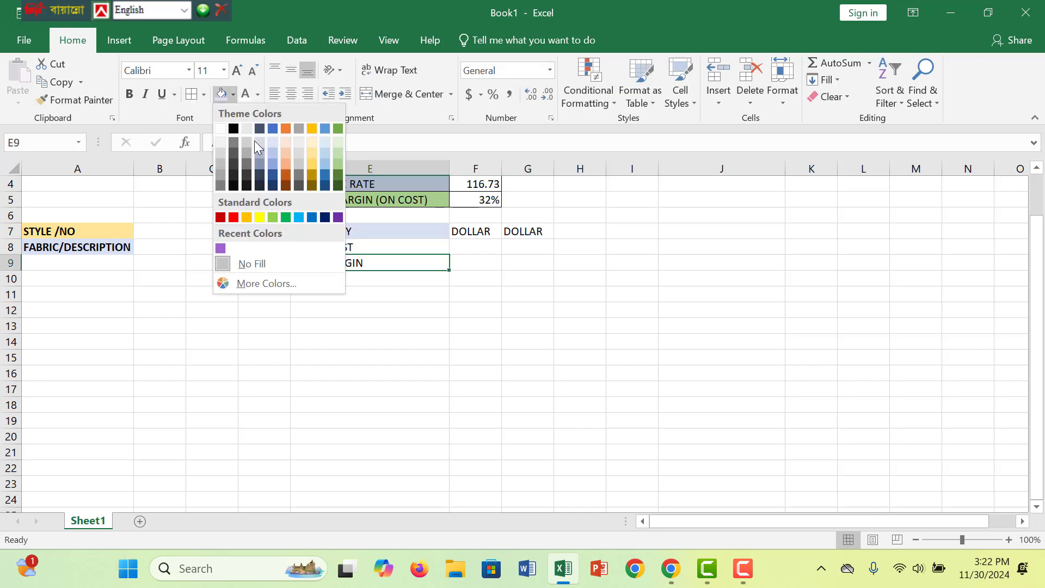
{"action": "left_click", "coordinate": [339, 168]}
Step: Fill the TOTAL COST label E8 with gold and the ADD: MARGIN label E9 with grey
{"action": "left_click", "coordinate": [366, 246]}
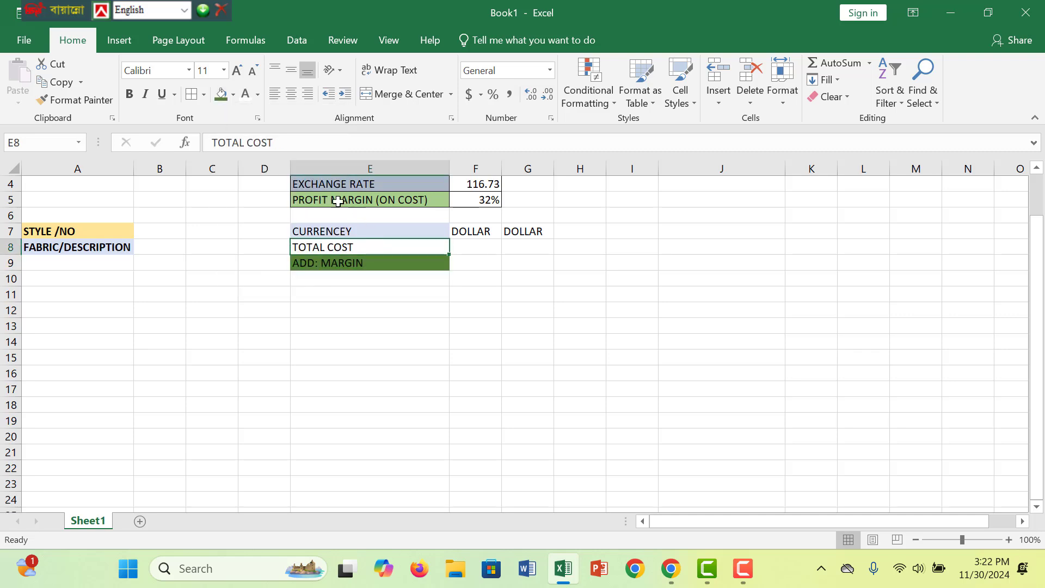
{"action": "left_click", "coordinate": [233, 97]}
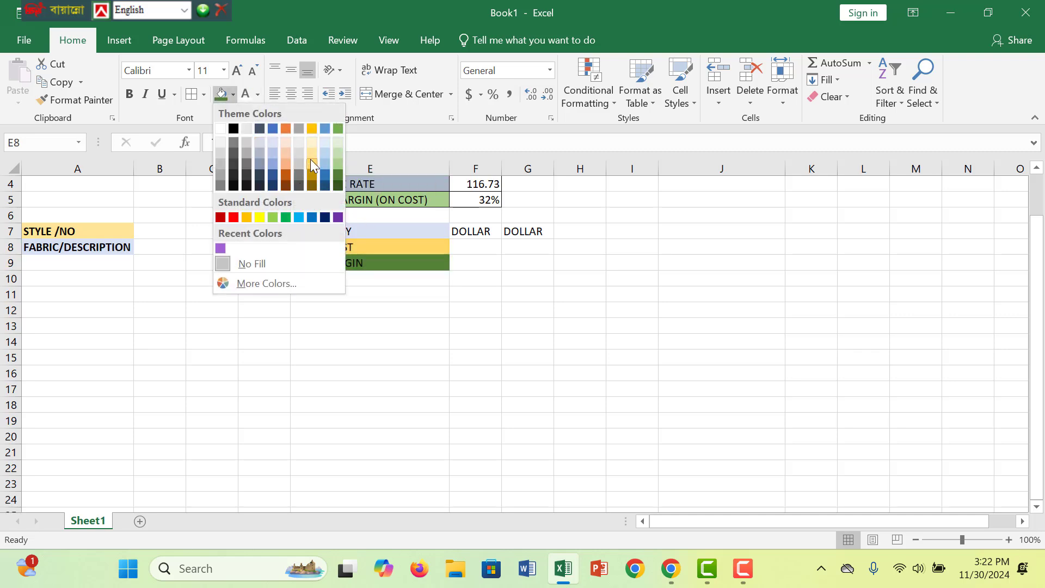
{"action": "left_click", "coordinate": [311, 160]}
{"action": "left_click", "coordinate": [363, 264]}
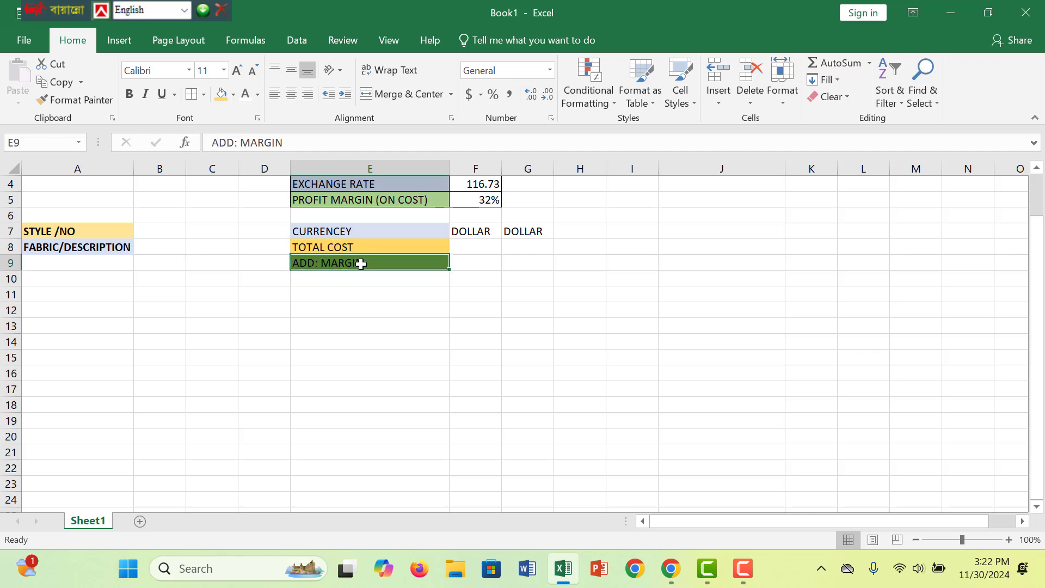
{"action": "left_click", "coordinate": [233, 97]}
{"action": "left_click", "coordinate": [293, 167]}
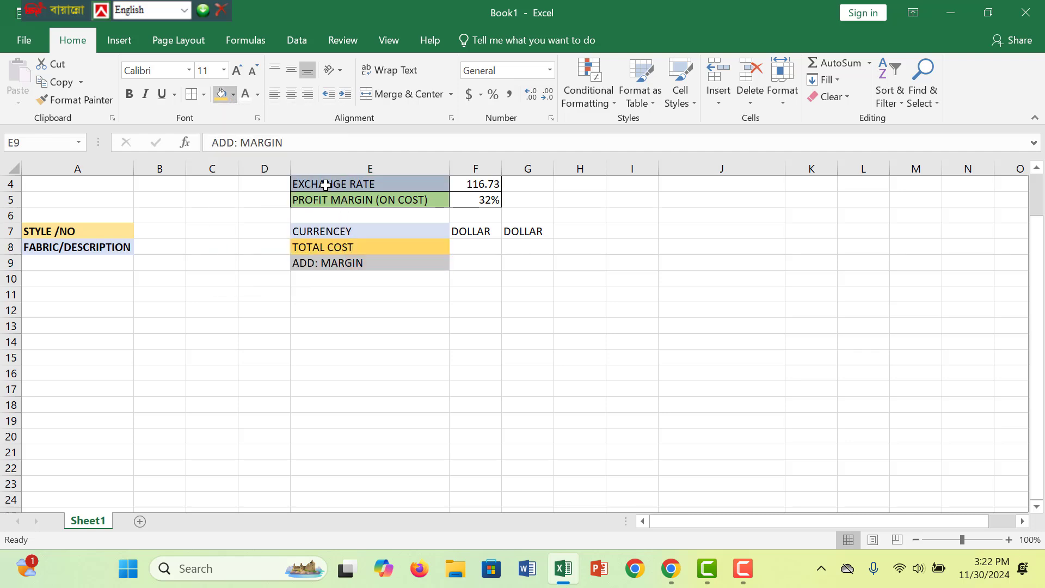
Step: Apply all borders to the cost summary block in E7:G9, including the empty value cells
{"action": "left_click", "coordinate": [477, 251]}
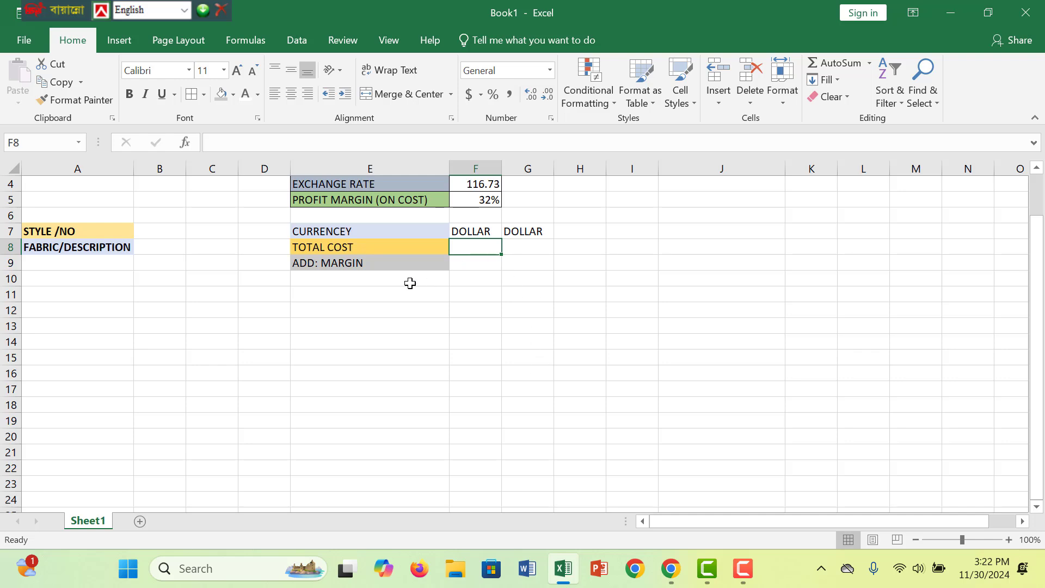
{"action": "left_click_drag", "start_coordinate": [378, 228], "coordinate": [380, 264]}
{"action": "left_click", "coordinate": [191, 99]}
{"action": "left_click_drag", "start_coordinate": [475, 231], "coordinate": [520, 229]}
{"action": "left_click", "coordinate": [187, 101]}
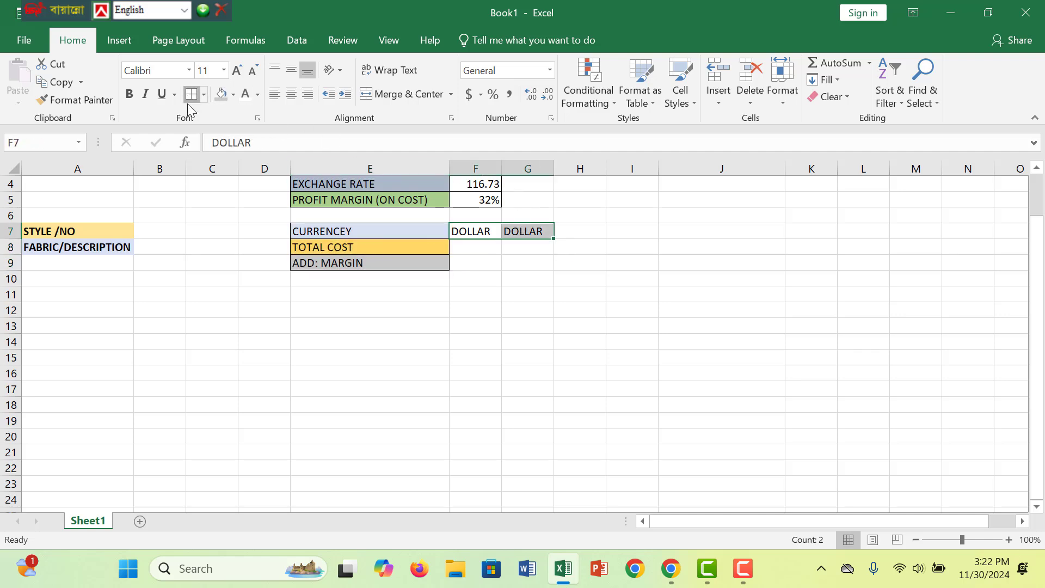
{"action": "left_click", "coordinate": [470, 250]}
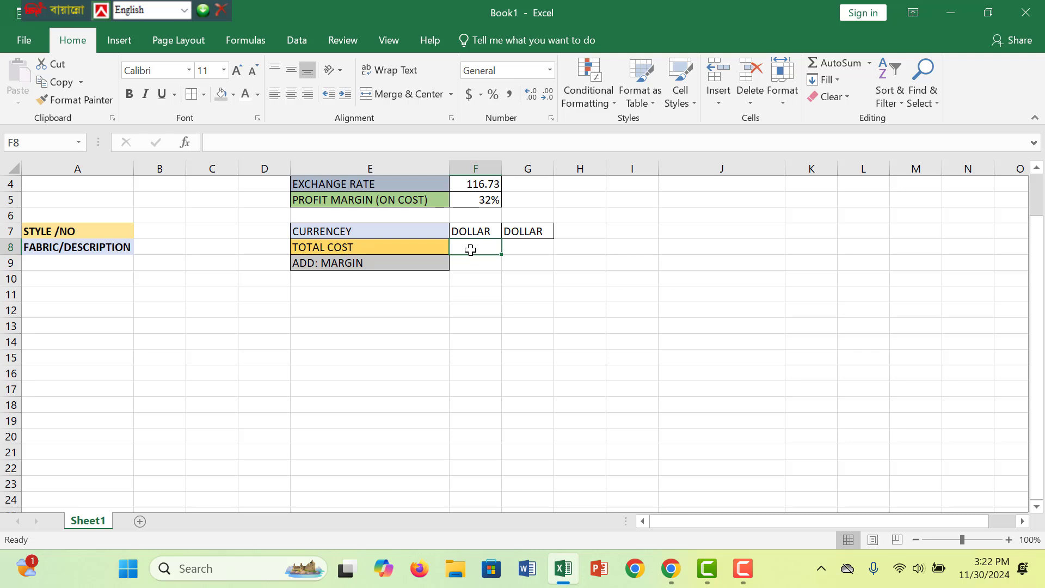
{"action": "left_click", "coordinate": [409, 335]}
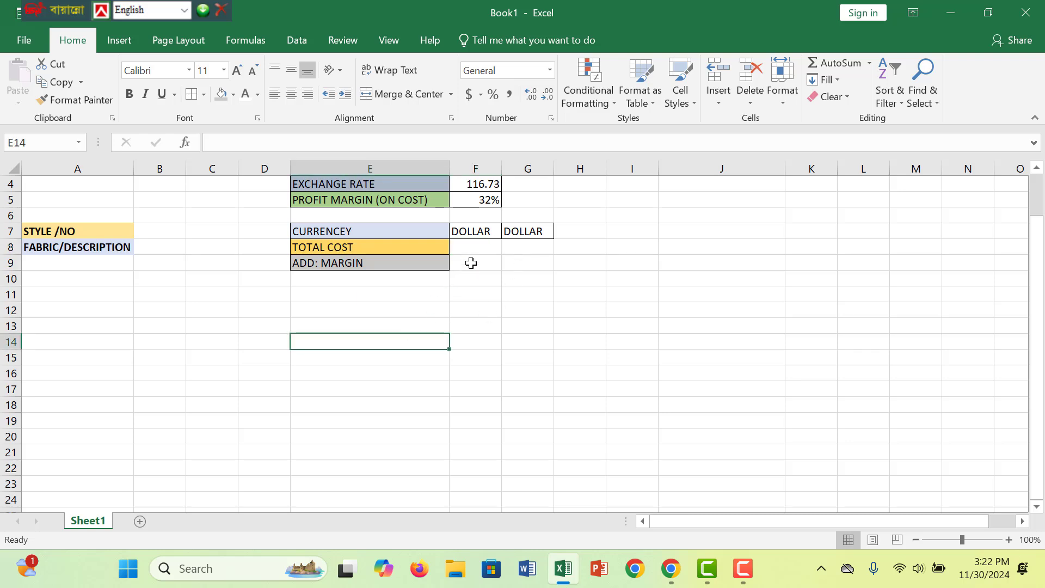
{"action": "left_click_drag", "start_coordinate": [480, 247], "coordinate": [541, 269]}
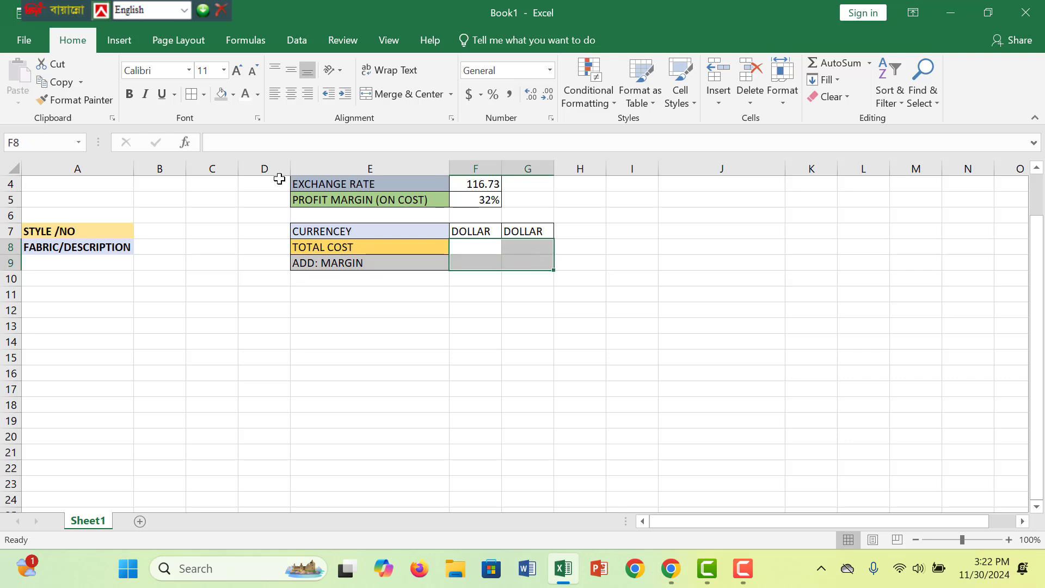
{"action": "left_click", "coordinate": [193, 95]}
Step: Apply all borders to the style number and fabric description labels in A7:A8
{"action": "left_click_drag", "start_coordinate": [117, 234], "coordinate": [129, 248]}
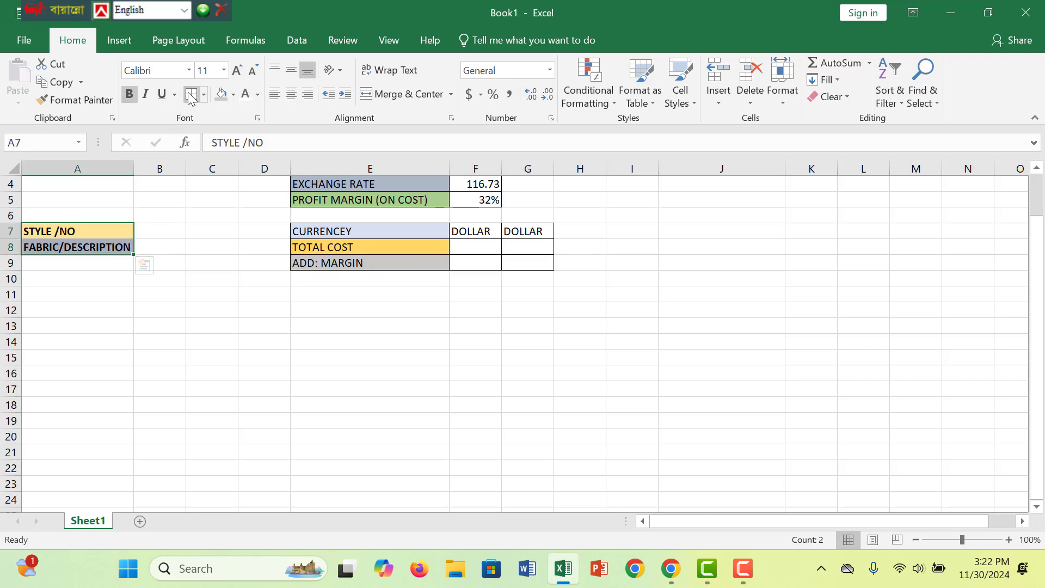
{"action": "left_click", "coordinate": [190, 95]}
{"action": "left_click", "coordinate": [116, 374]}
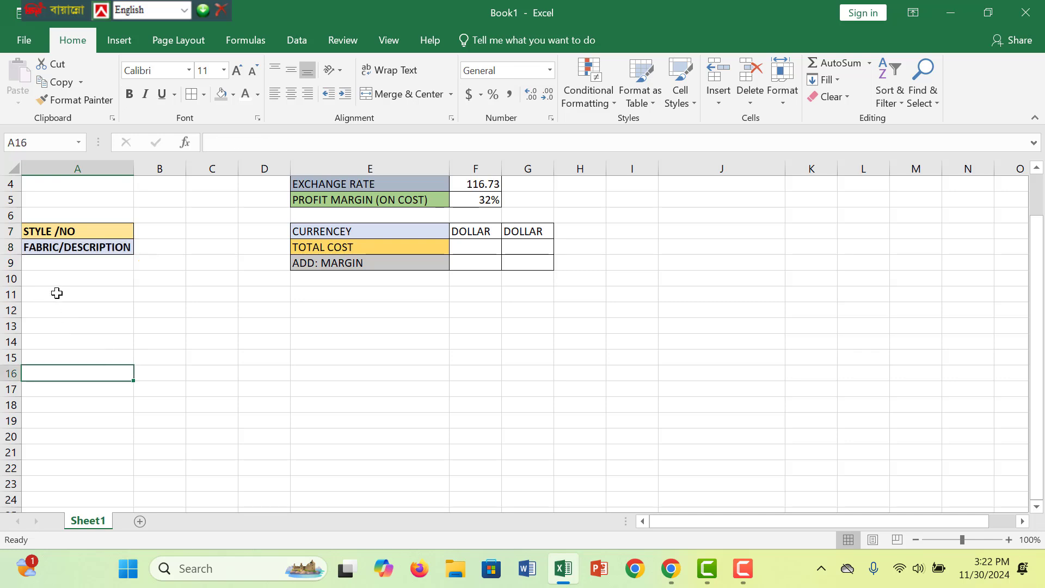
Step: Merge and center cells A10:A19 into one block and widen column A
{"action": "left_click_drag", "start_coordinate": [46, 279], "coordinate": [118, 423]}
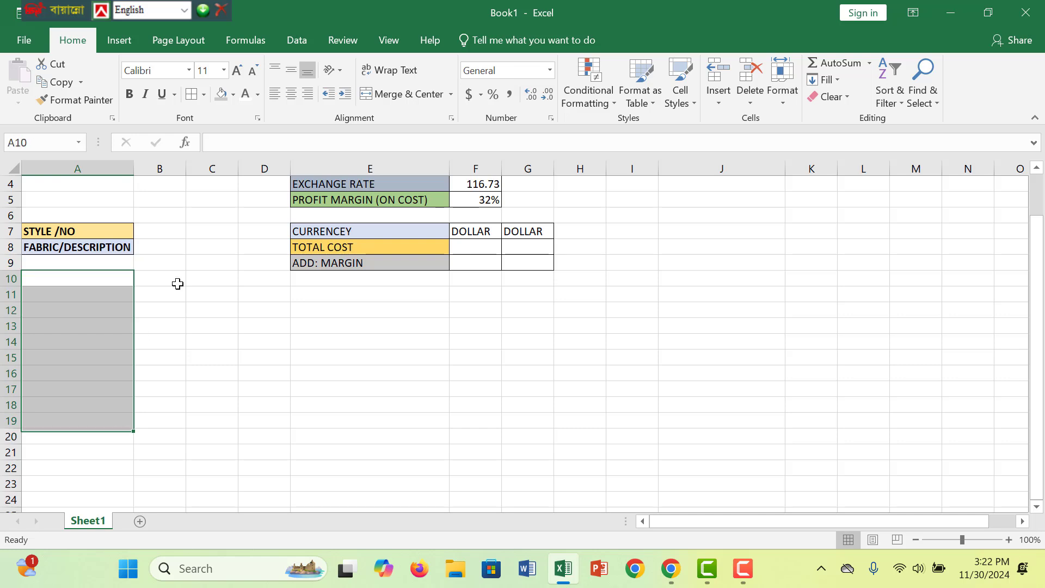
{"action": "left_click", "coordinate": [397, 92]}
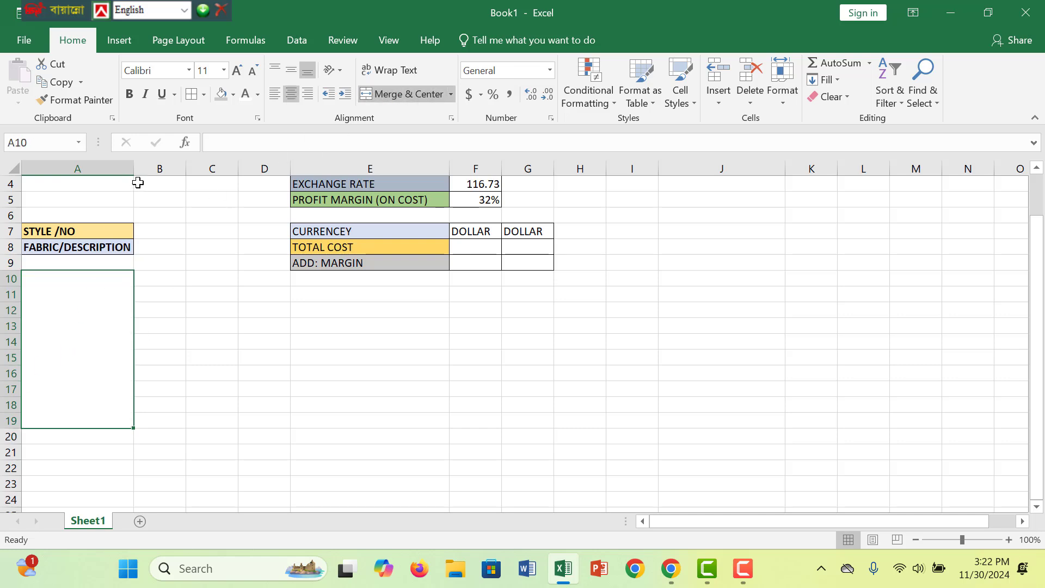
{"action": "left_click_drag", "start_coordinate": [135, 171], "coordinate": [168, 170]}
{"action": "left_click", "coordinate": [331, 342]}
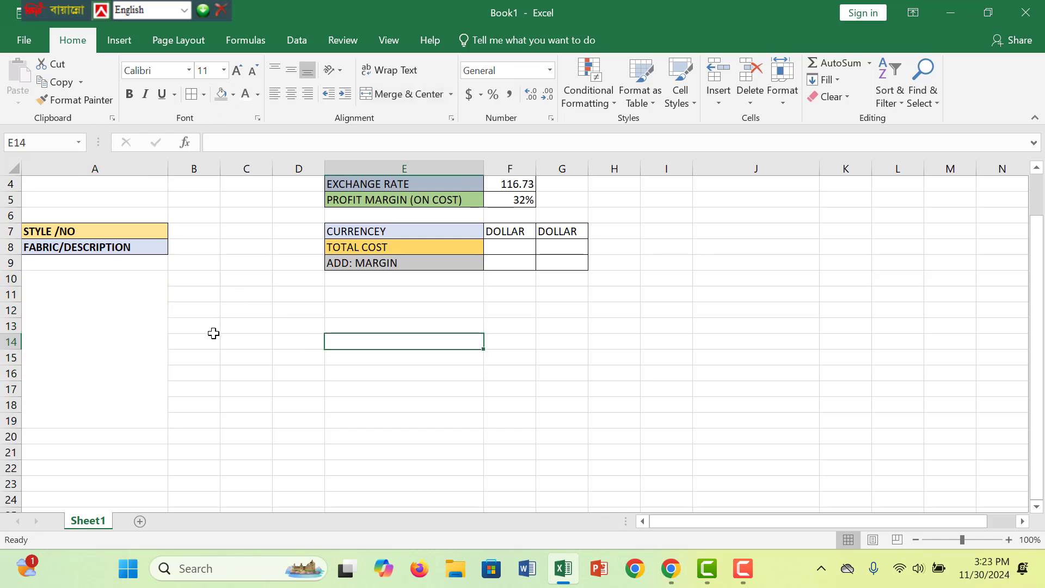
Step: Browse the domble_files folder in Downloads and the Documents folder for a picture to insert at the merged cell A10
{"action": "left_click", "coordinate": [136, 300]}
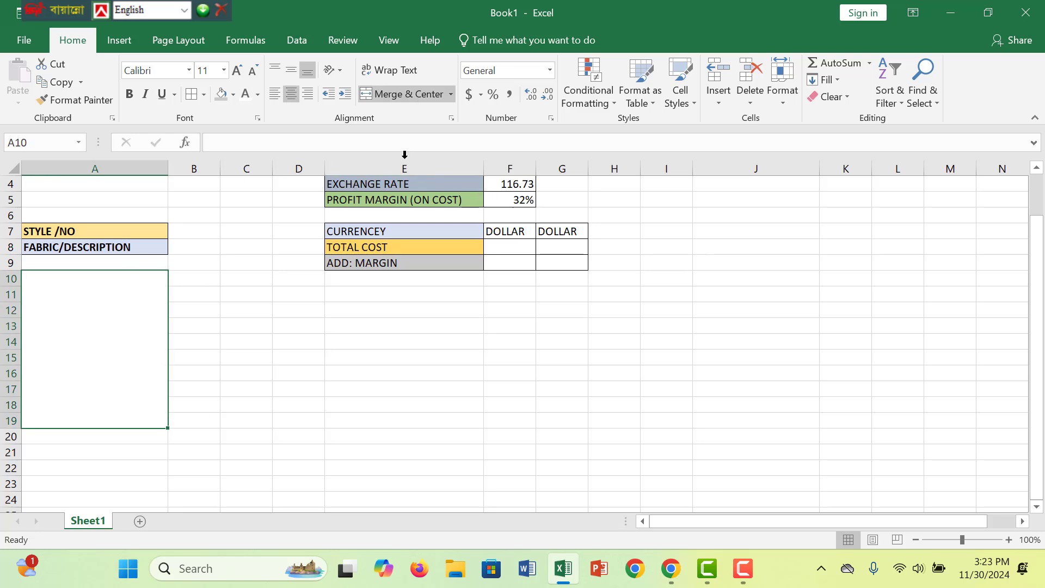
{"action": "left_click", "coordinate": [122, 42]}
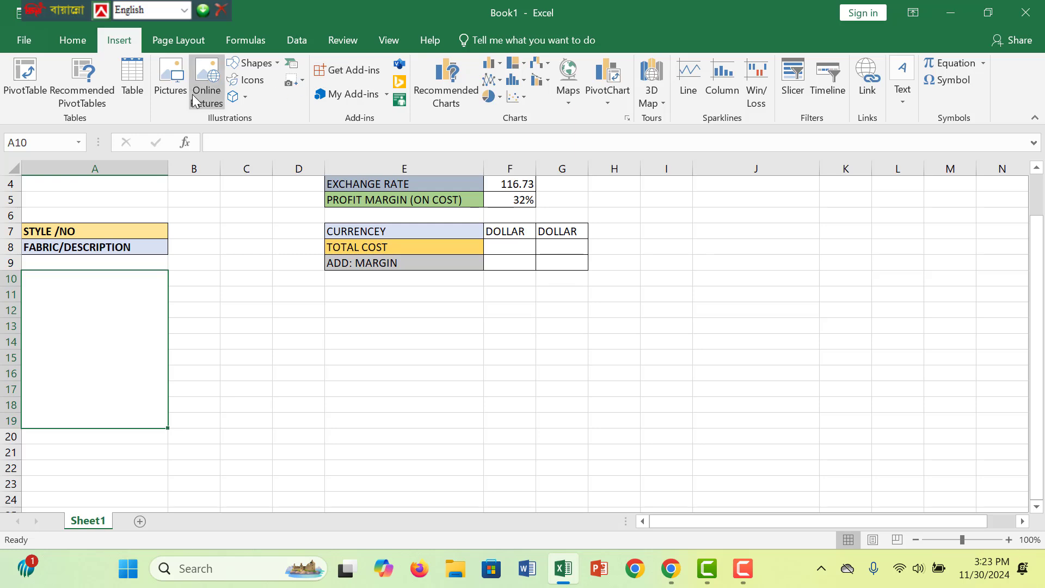
{"action": "left_click", "coordinate": [168, 97]}
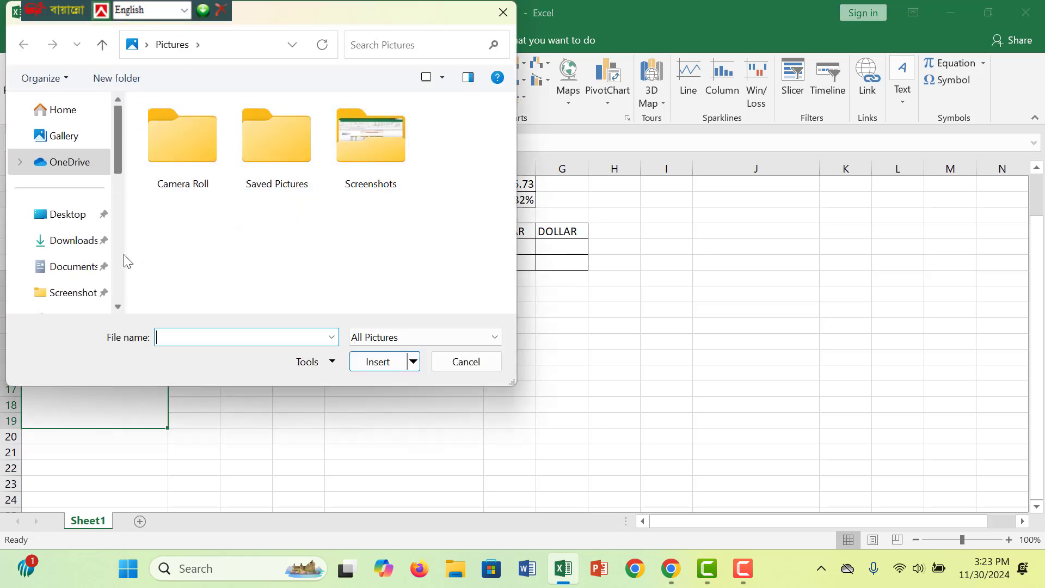
{"action": "left_click", "coordinate": [96, 240]}
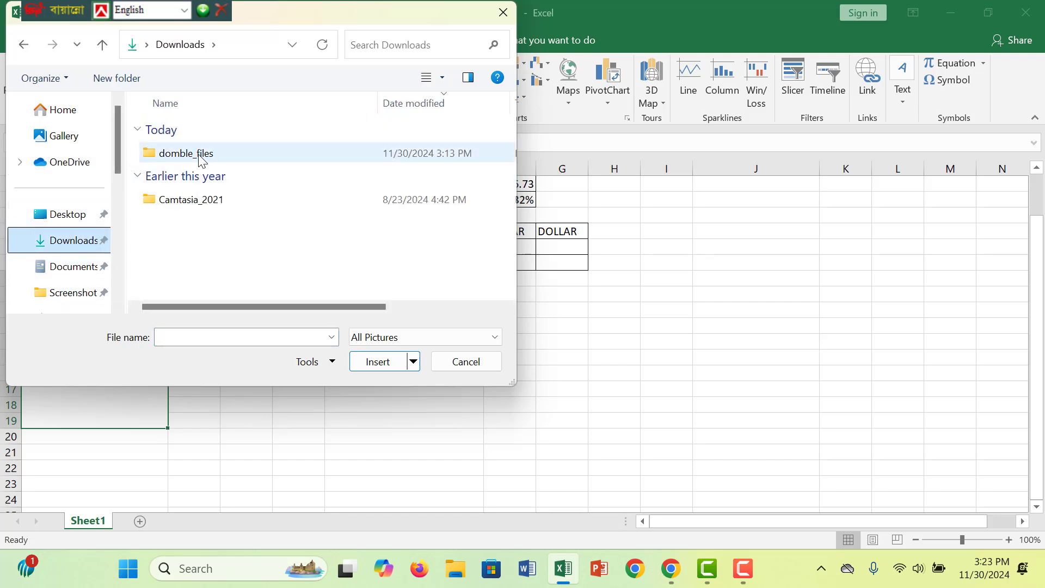
{"action": "double_click", "coordinate": [202, 156]}
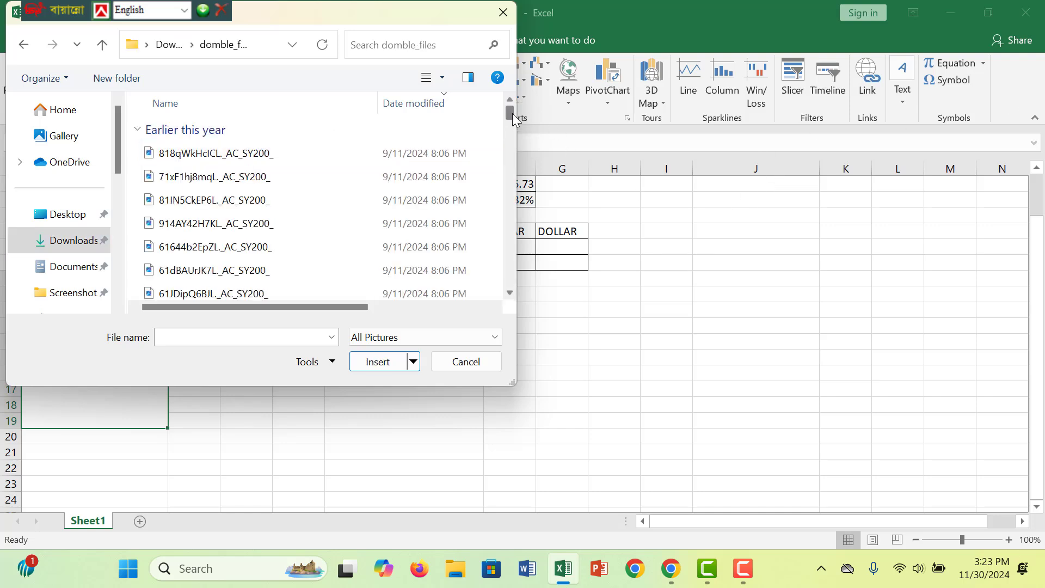
{"action": "left_click_drag", "start_coordinate": [513, 120], "coordinate": [528, 85]}
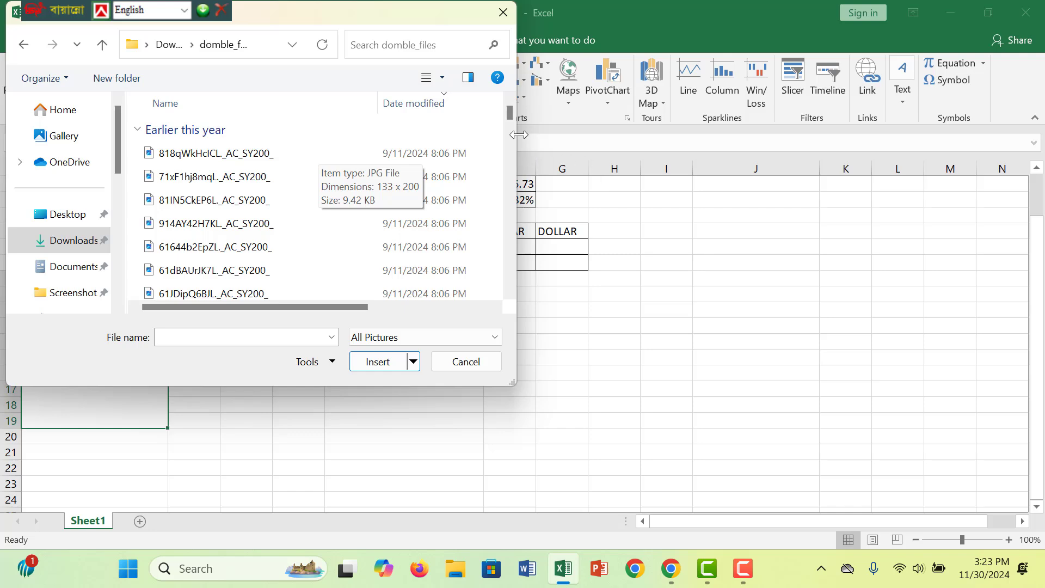
{"action": "left_click_drag", "start_coordinate": [510, 112], "coordinate": [515, 287]}
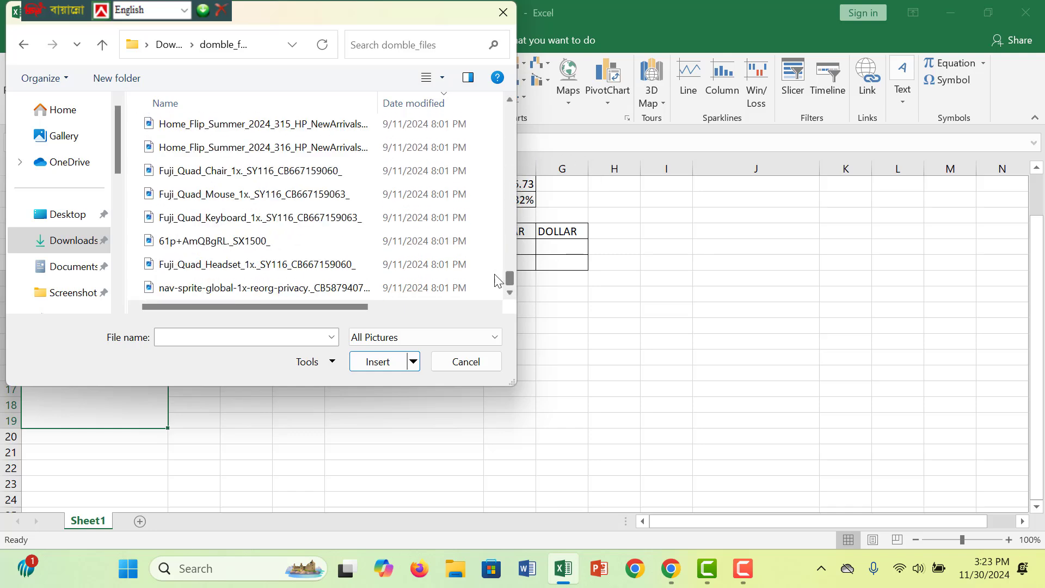
{"action": "left_click", "coordinate": [74, 267]}
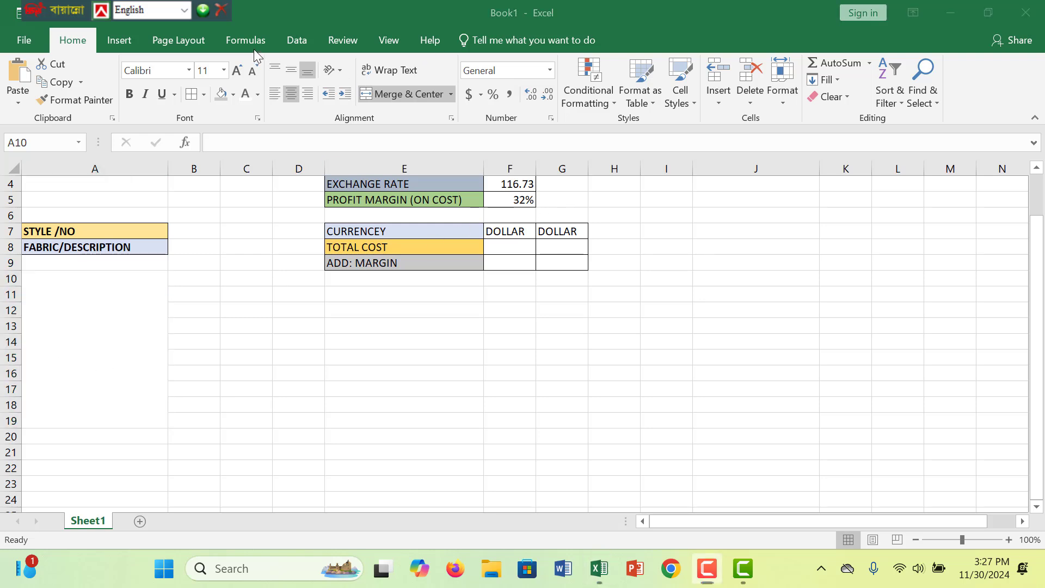
Step: Insert the purple dress picture from the Screenshots folder into the sheet
{"action": "left_click", "coordinate": [129, 34]}
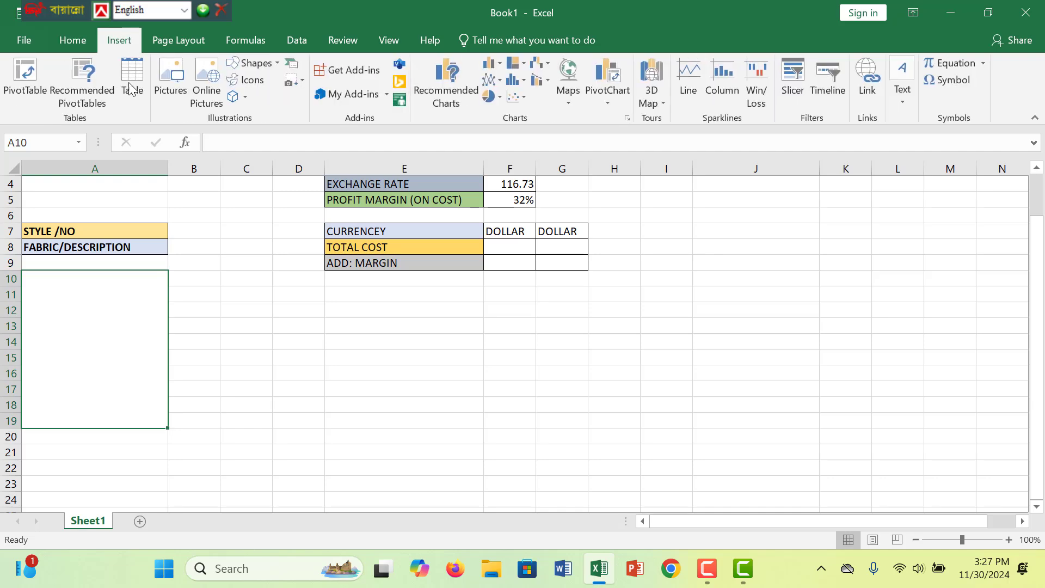
{"action": "left_click", "coordinate": [183, 79]}
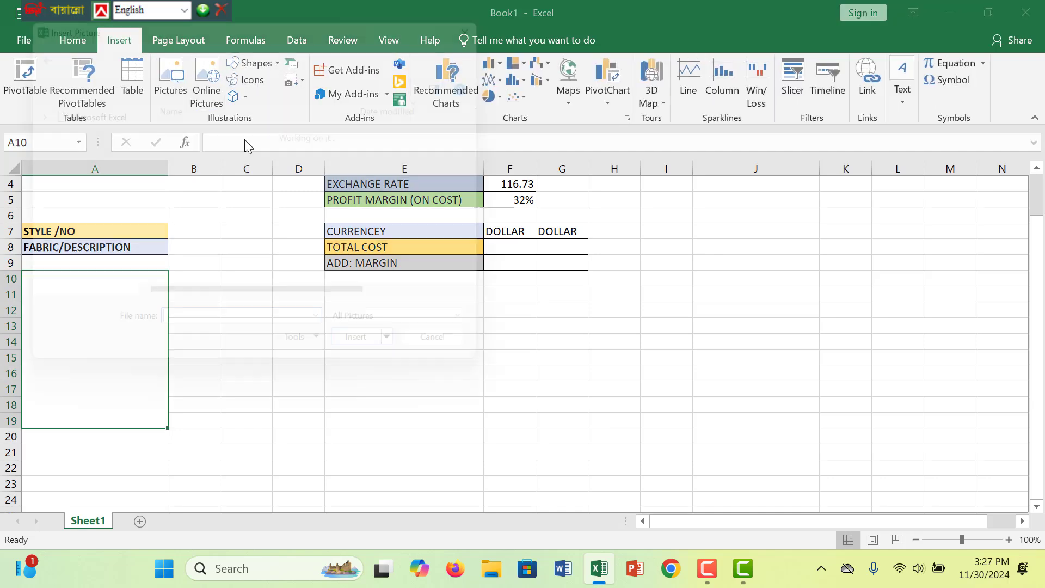
{"action": "left_click", "coordinate": [99, 294]}
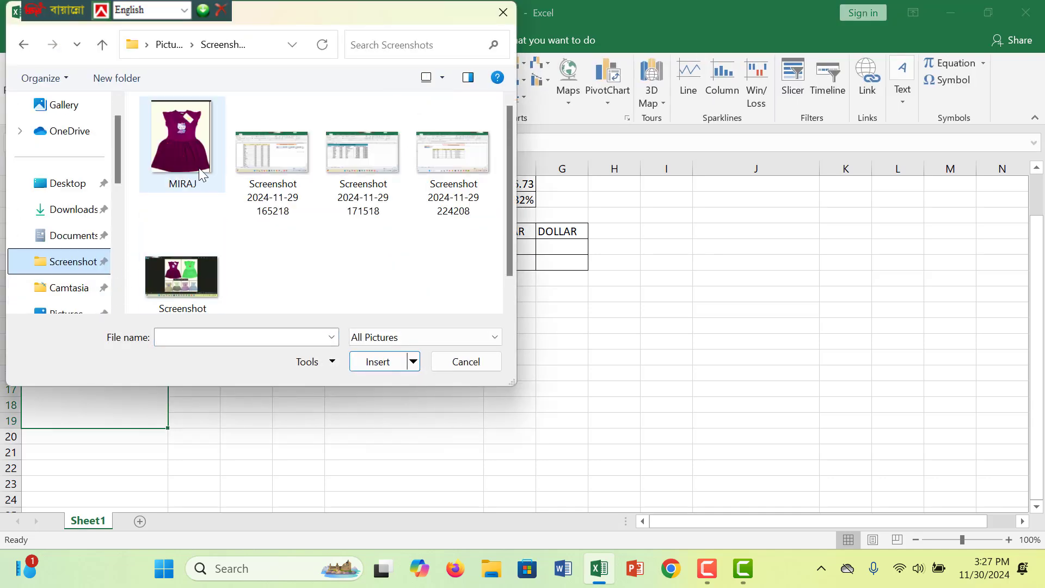
{"action": "left_click", "coordinate": [187, 165]}
{"action": "left_click", "coordinate": [375, 363]}
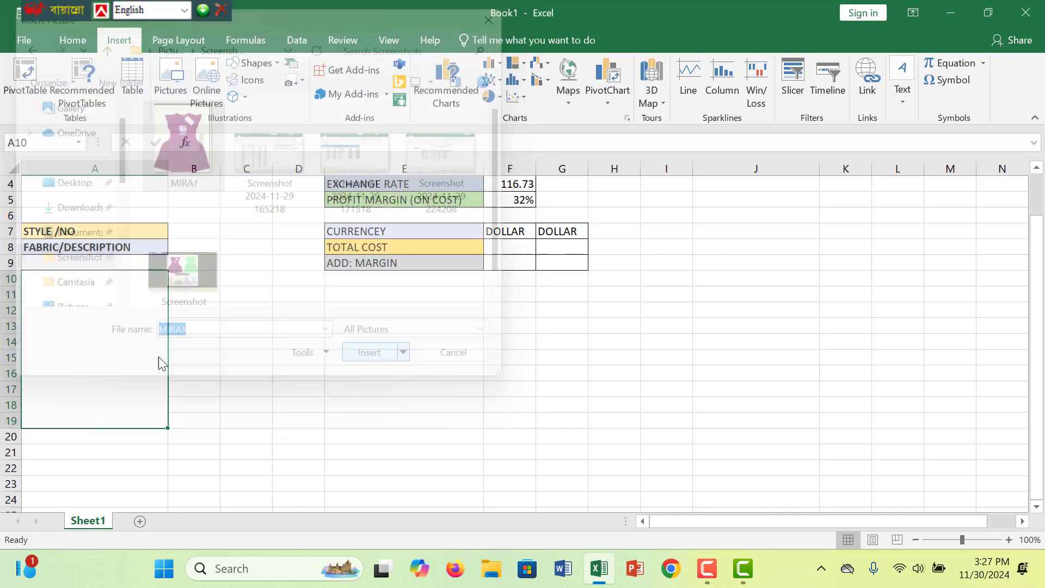
Step: Shrink the dress picture to about 2.44" high by 1.86" wide and place it in column A below the fabric description label
{"action": "left_click_drag", "start_coordinate": [264, 415], "coordinate": [286, 208]}
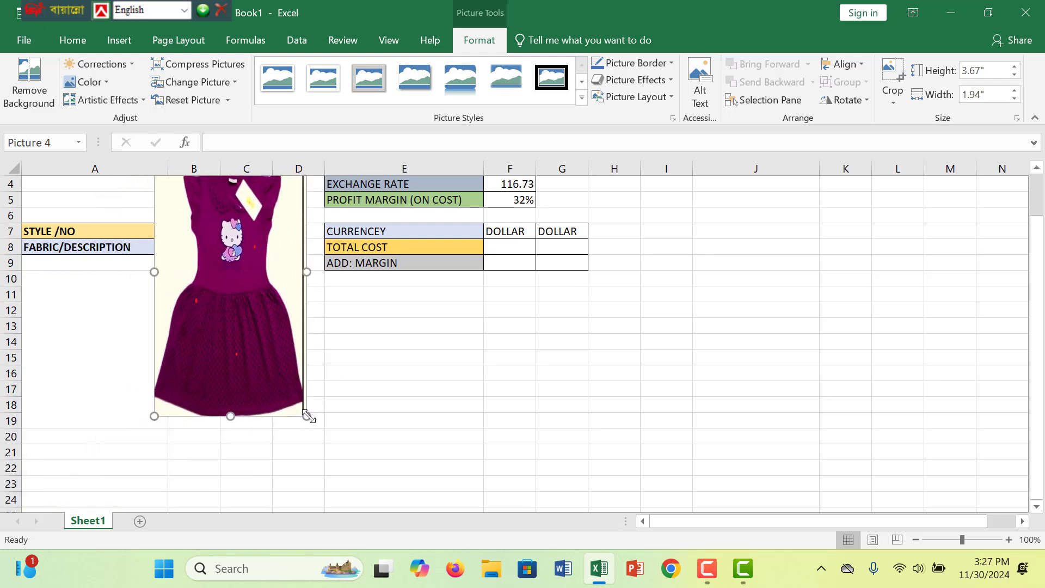
{"action": "left_click_drag", "start_coordinate": [307, 416], "coordinate": [263, 279]}
{"action": "left_click_drag", "start_coordinate": [190, 238], "coordinate": [73, 340]}
{"action": "left_click_drag", "start_coordinate": [145, 331], "coordinate": [169, 337]}
{"action": "left_click_drag", "start_coordinate": [123, 315], "coordinate": [109, 347]}
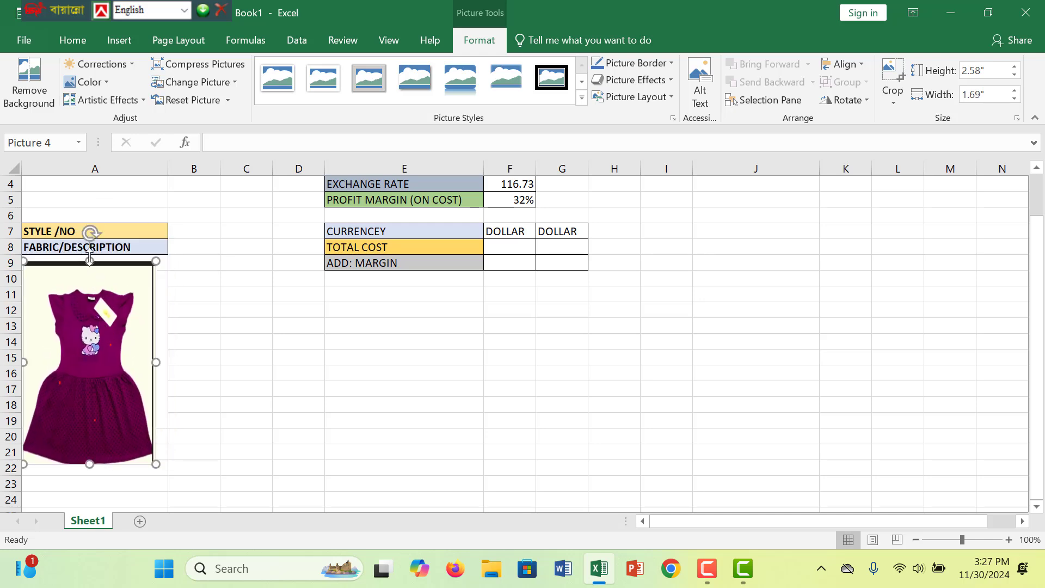
{"action": "left_click_drag", "start_coordinate": [88, 263], "coordinate": [89, 274]}
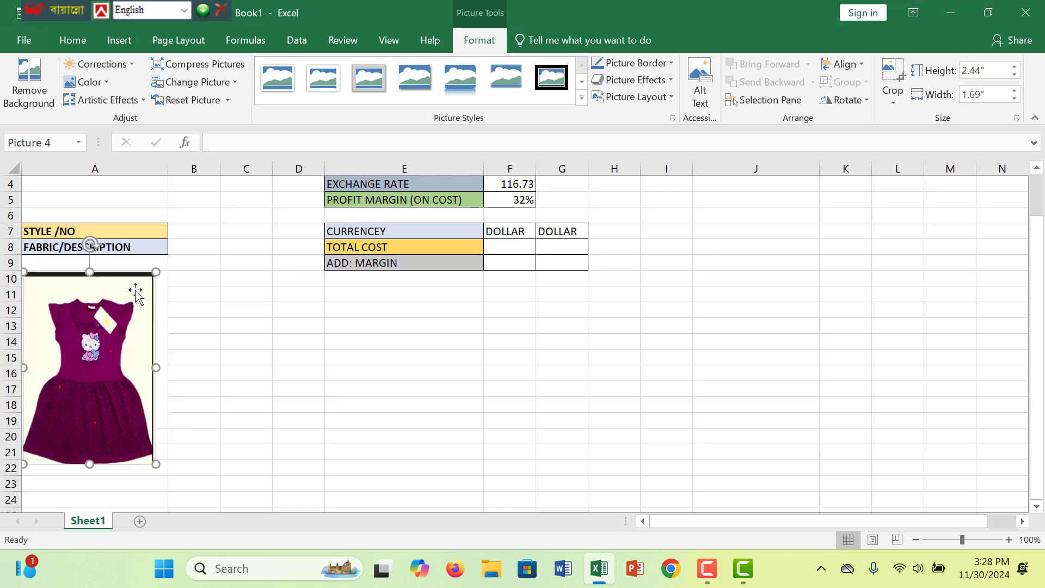
{"action": "left_click_drag", "start_coordinate": [155, 367], "coordinate": [170, 366]}
{"action": "left_click", "coordinate": [252, 359]}
Step: Reduce the dress picture to about 2.22" high by 1.76" wide and reposition it just below row 9 in column A
{"action": "left_click", "coordinate": [113, 340]}
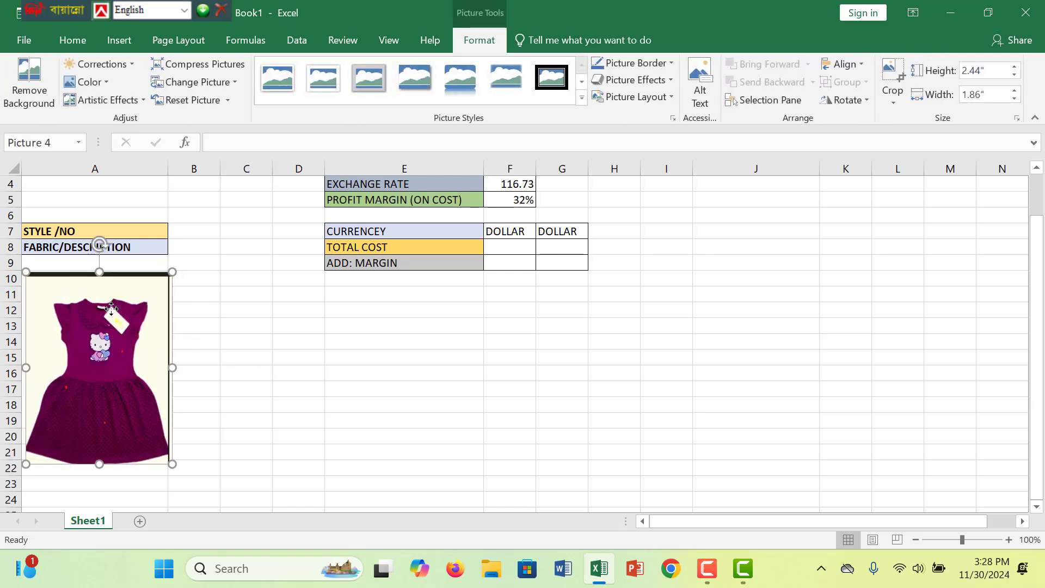
{"action": "left_click_drag", "start_coordinate": [109, 306], "coordinate": [97, 281]}
{"action": "left_click_drag", "start_coordinate": [122, 353], "coordinate": [122, 333]}
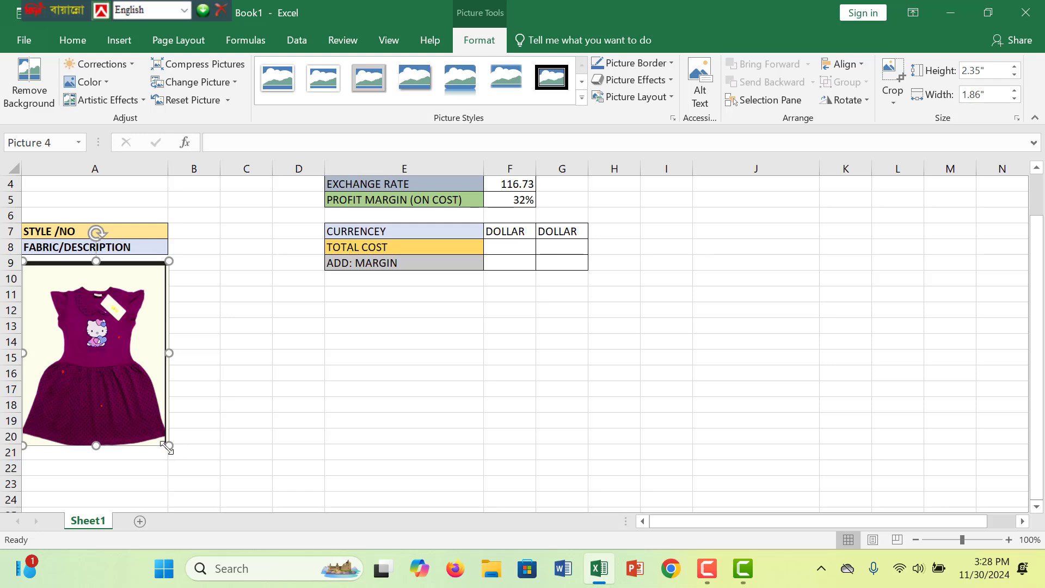
{"action": "left_click_drag", "start_coordinate": [169, 445], "coordinate": [152, 399]}
{"action": "left_click", "coordinate": [270, 420]}
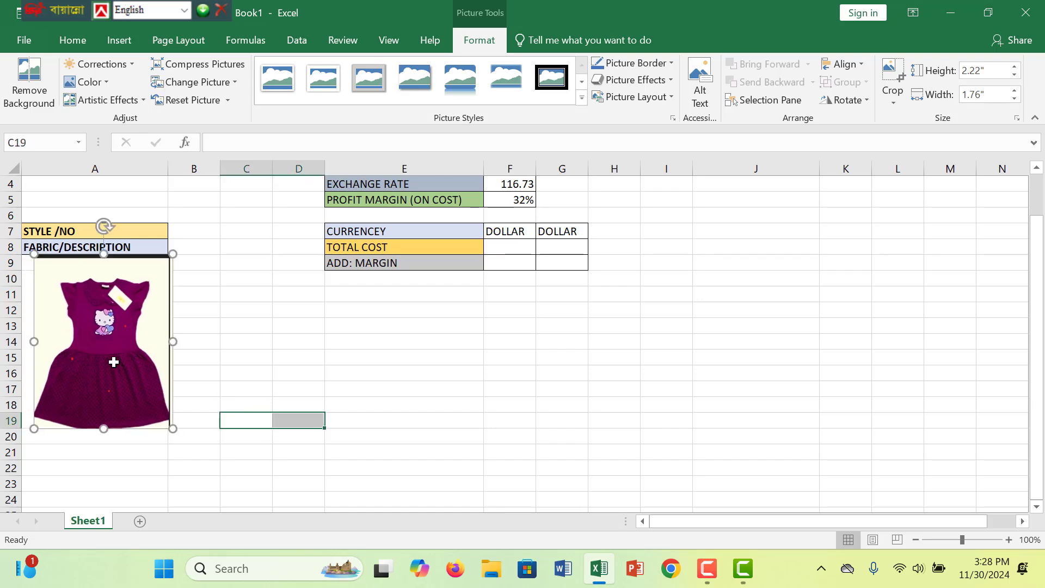
{"action": "left_click_drag", "start_coordinate": [115, 361], "coordinate": [117, 384]}
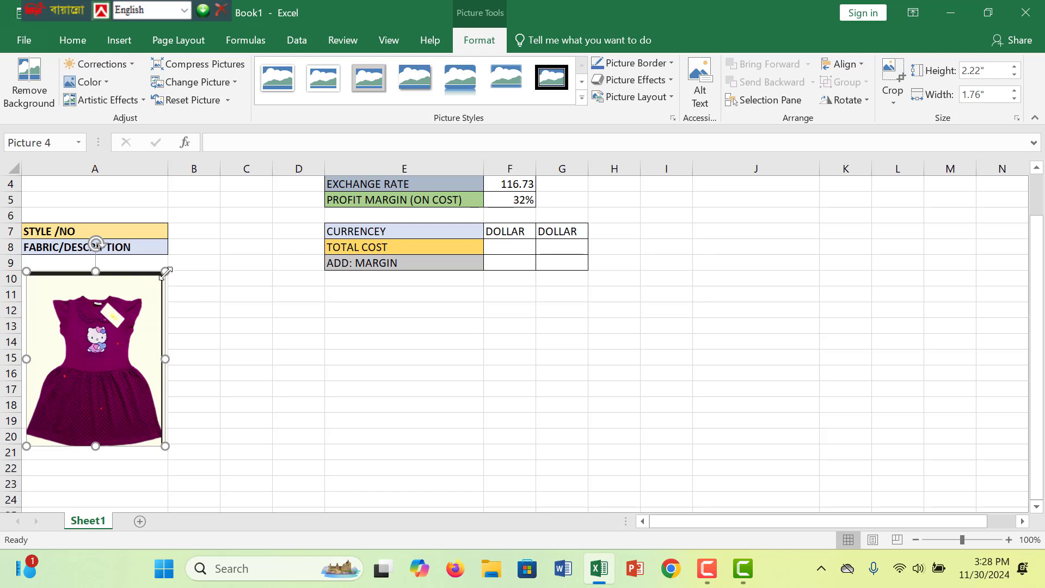
Step: Fit the dress picture over the merged A10:A19 block at about 1.94" high by 1.83" wide
{"action": "left_click_drag", "start_coordinate": [163, 274], "coordinate": [146, 295]}
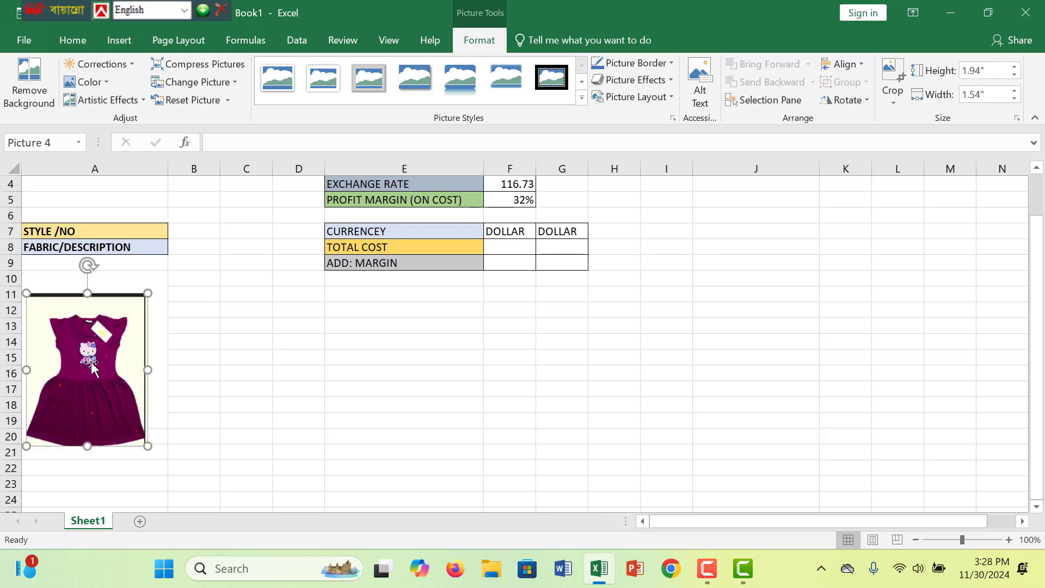
{"action": "left_click_drag", "start_coordinate": [90, 362], "coordinate": [168, 353]}
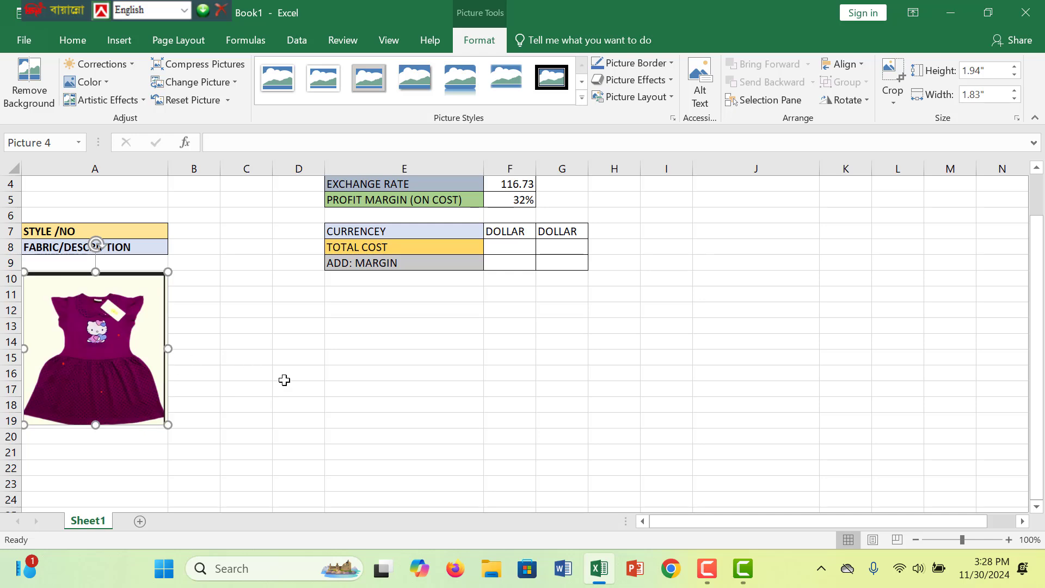
{"action": "left_click", "coordinate": [284, 380]}
{"action": "left_click", "coordinate": [526, 406]}
{"action": "left_click", "coordinate": [80, 366]}
{"action": "left_click", "coordinate": [423, 406]}
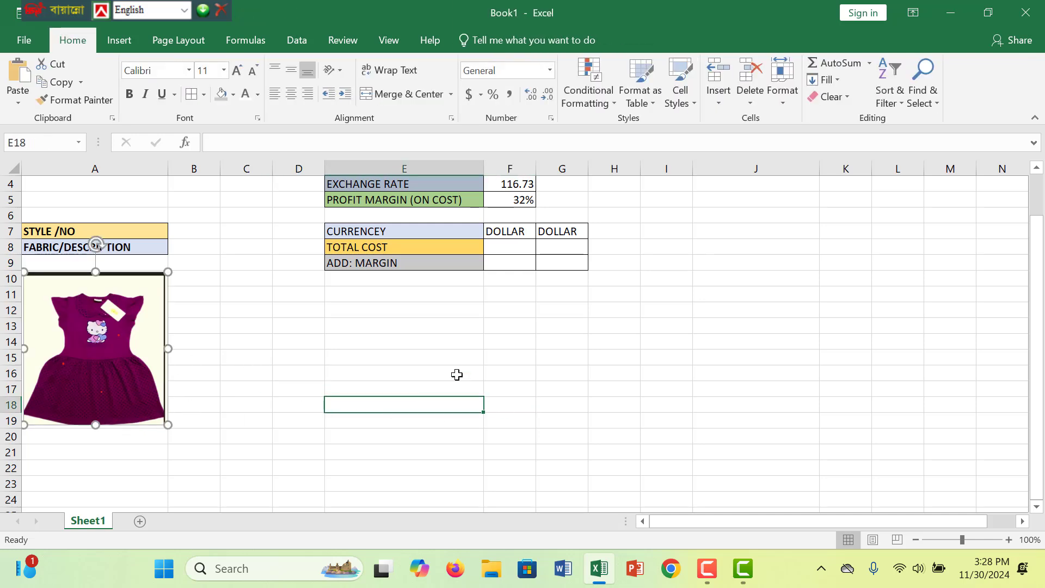
{"action": "left_click", "coordinate": [509, 357]}
{"action": "left_click", "coordinate": [334, 293]}
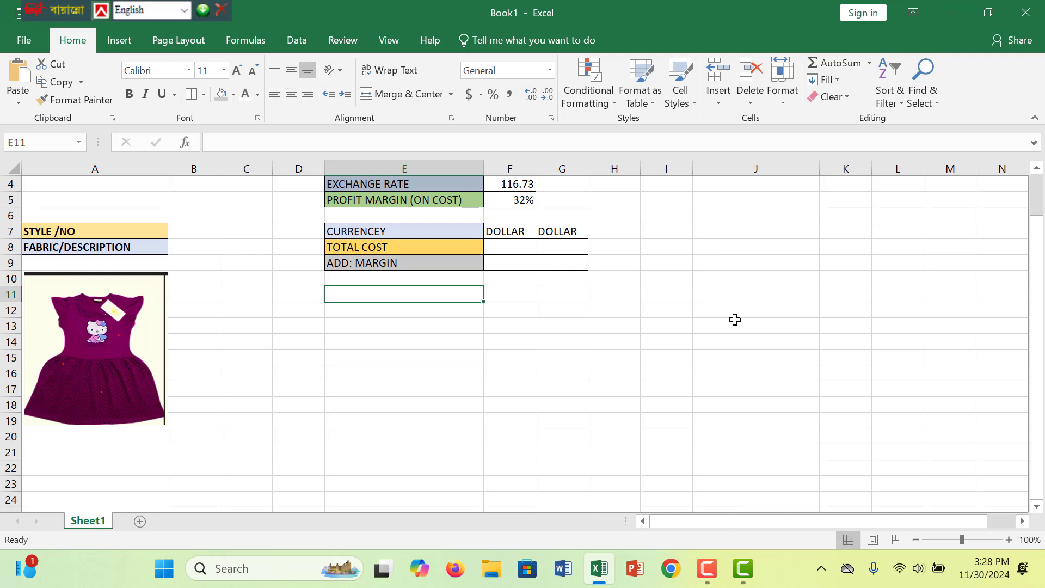
{"action": "left_click", "coordinate": [707, 569]}
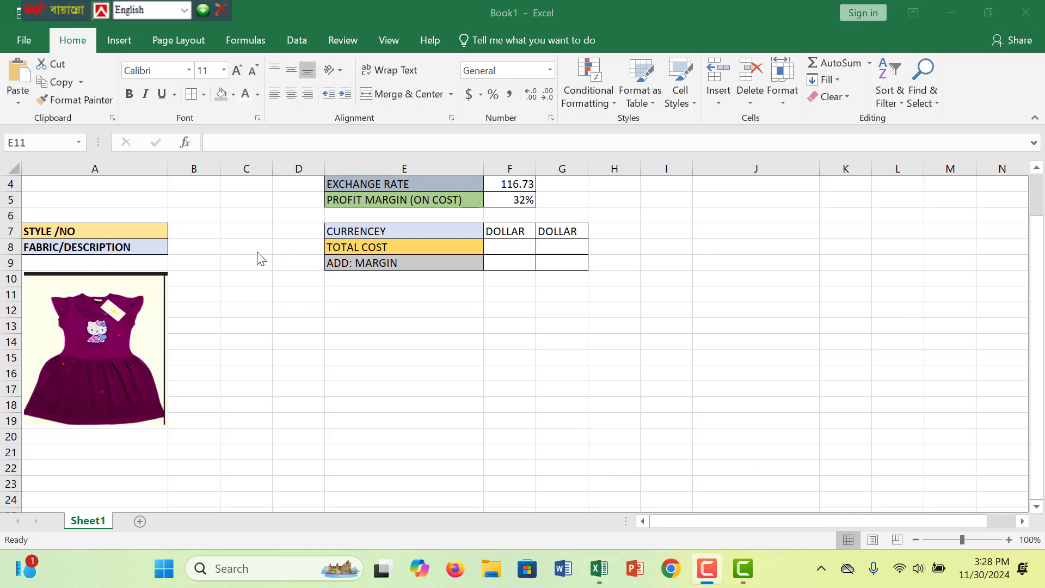
{"action": "left_click", "coordinate": [136, 348]}
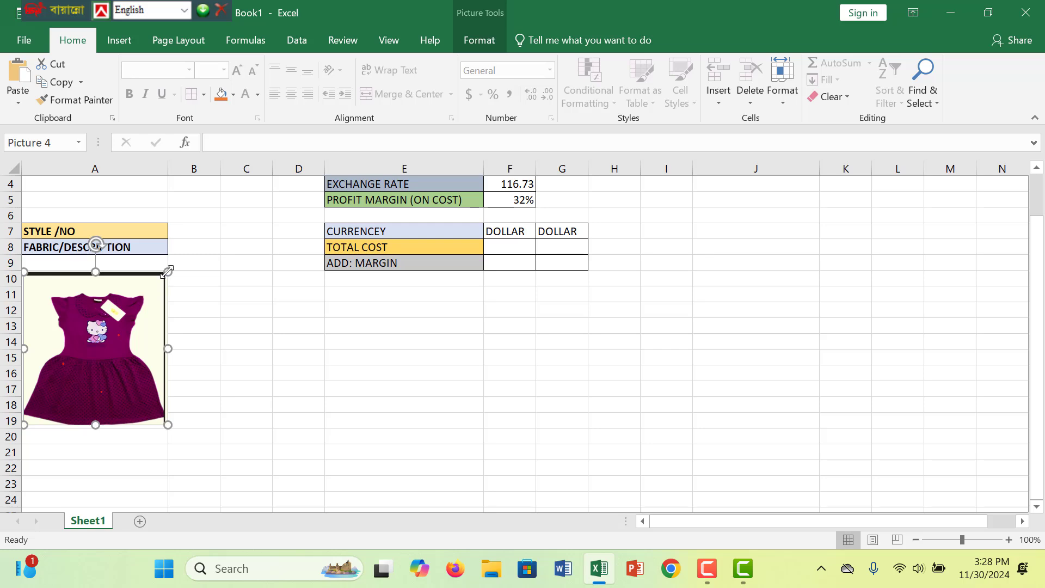
Step: Enter the column headings ITEM, QTY, UNIT, RATE and AMOUNT across cells C11 to G11
{"action": "left_click", "coordinate": [244, 294]}
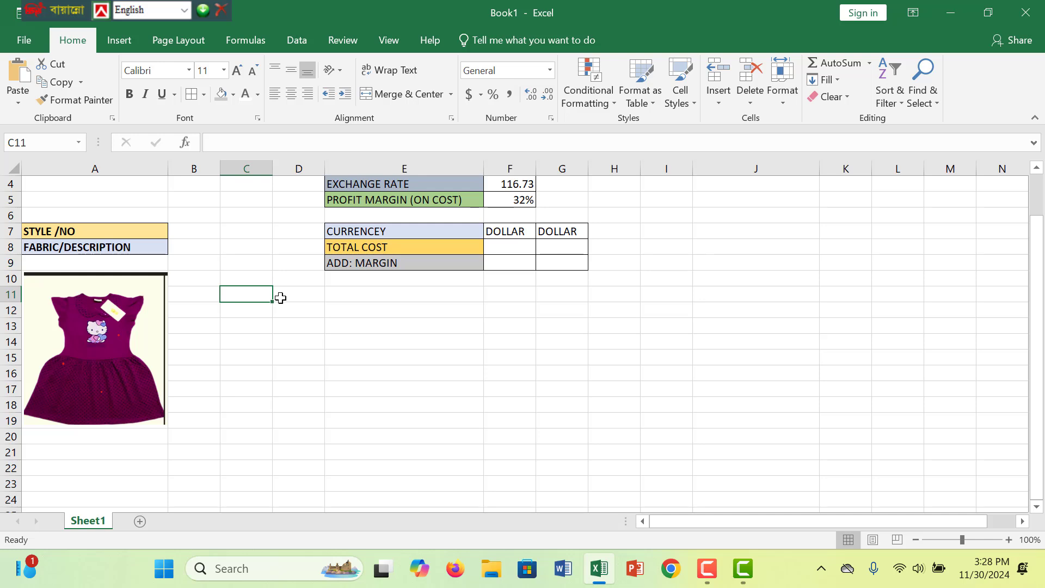
{"action": "type", "text": "ITEM"}
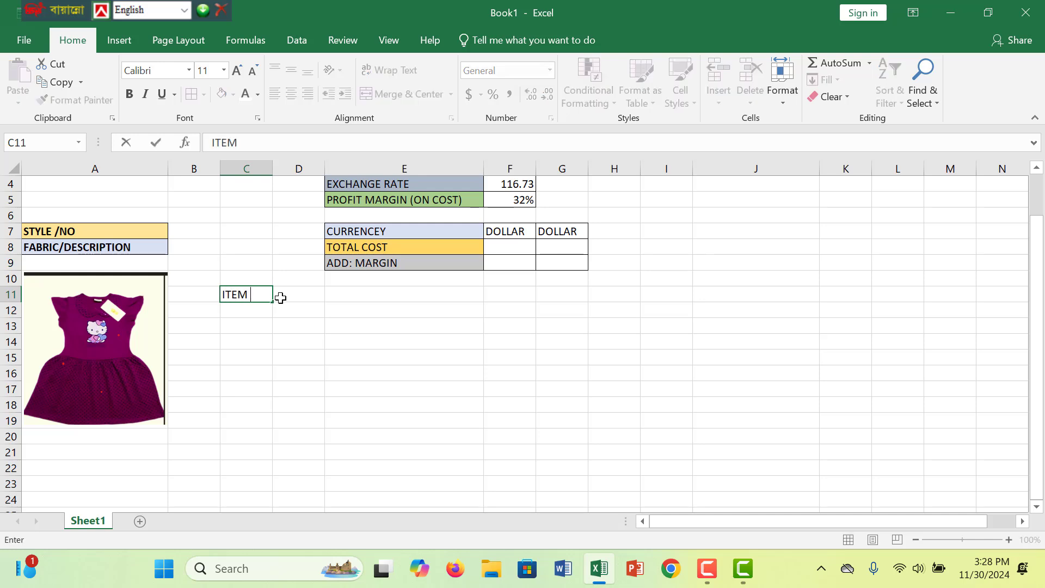
{"action": "left_click", "coordinate": [280, 298]}
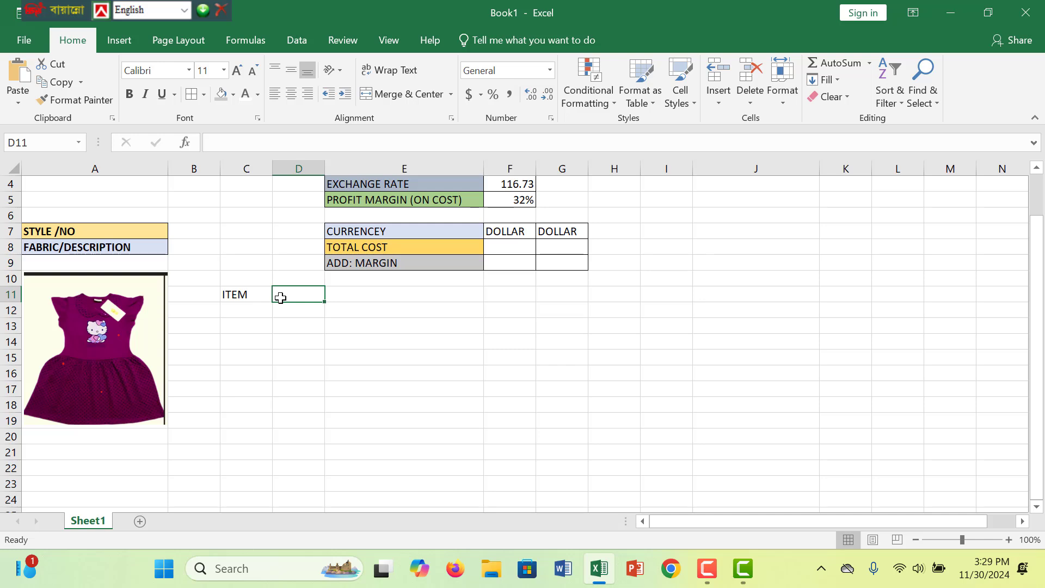
{"action": "type", "text": "QTY"}
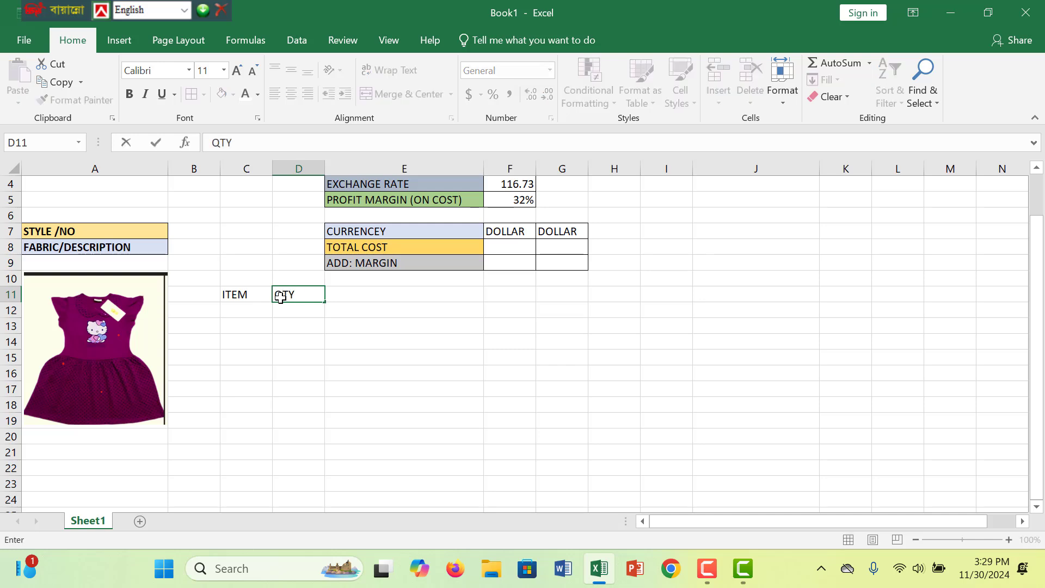
{"action": "key", "text": "Tab"}
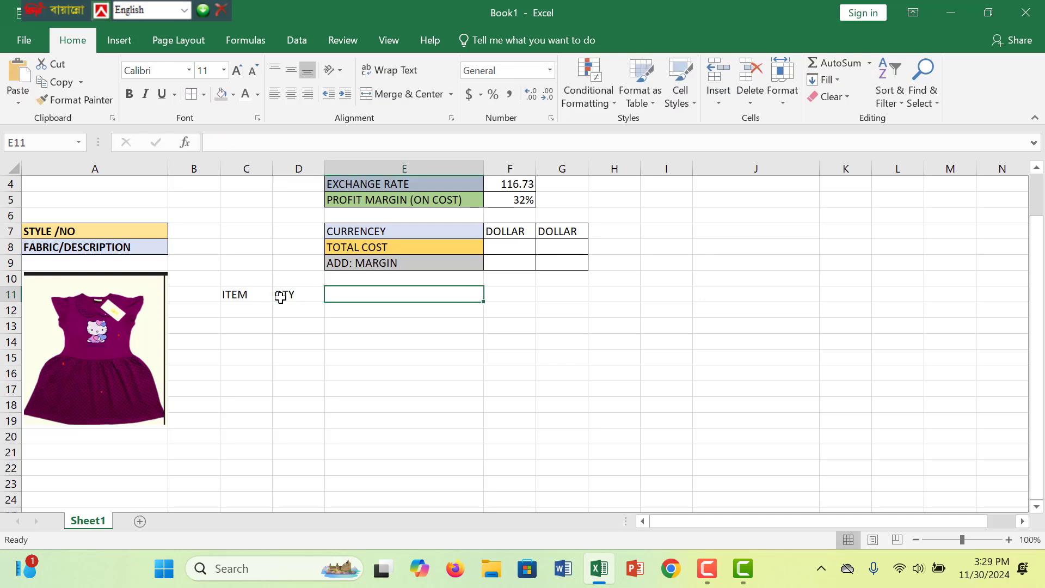
{"action": "type", "text": "UNIY"}
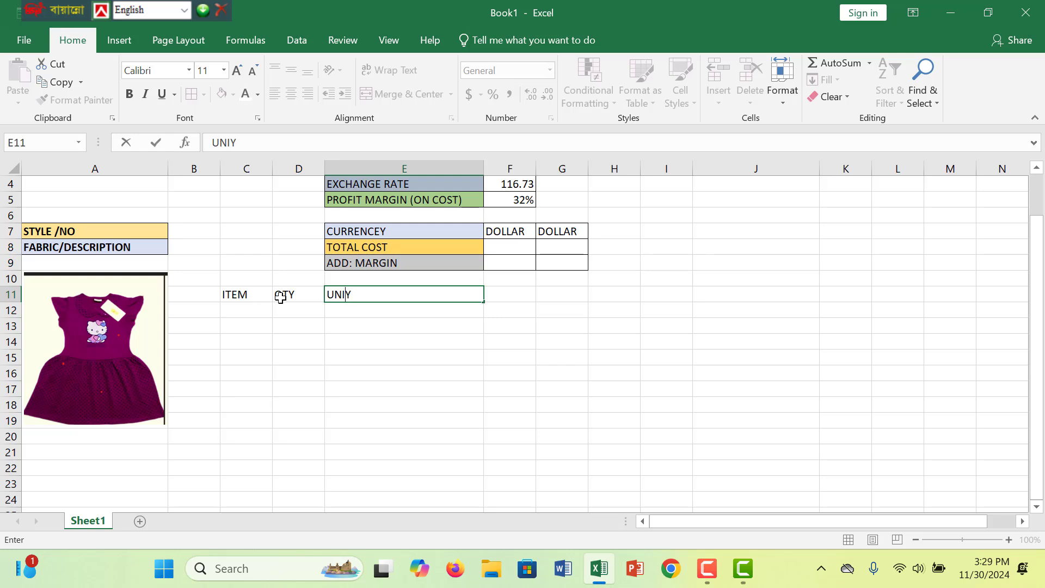
{"action": "key", "text": "Delete"}
{"action": "type", "text": "T"}
{"action": "key", "text": "Tab"}
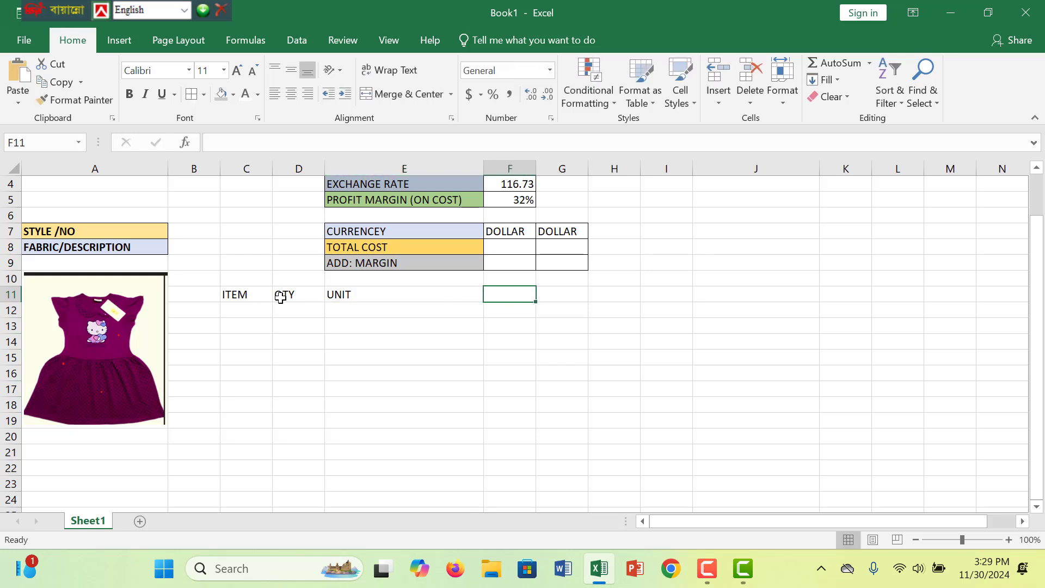
{"action": "type", "text": "RATE"}
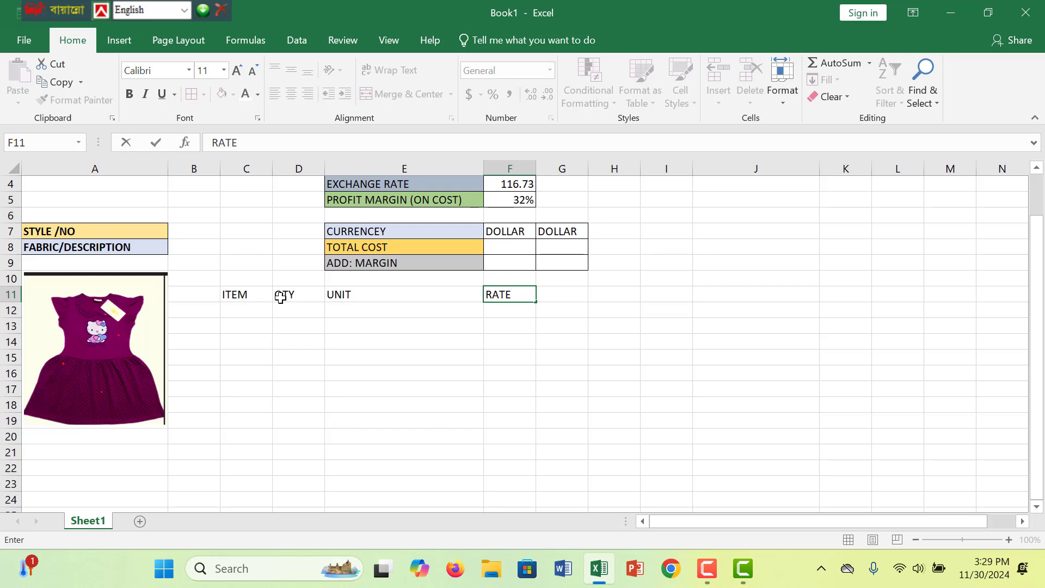
{"action": "key", "text": "Tab"}
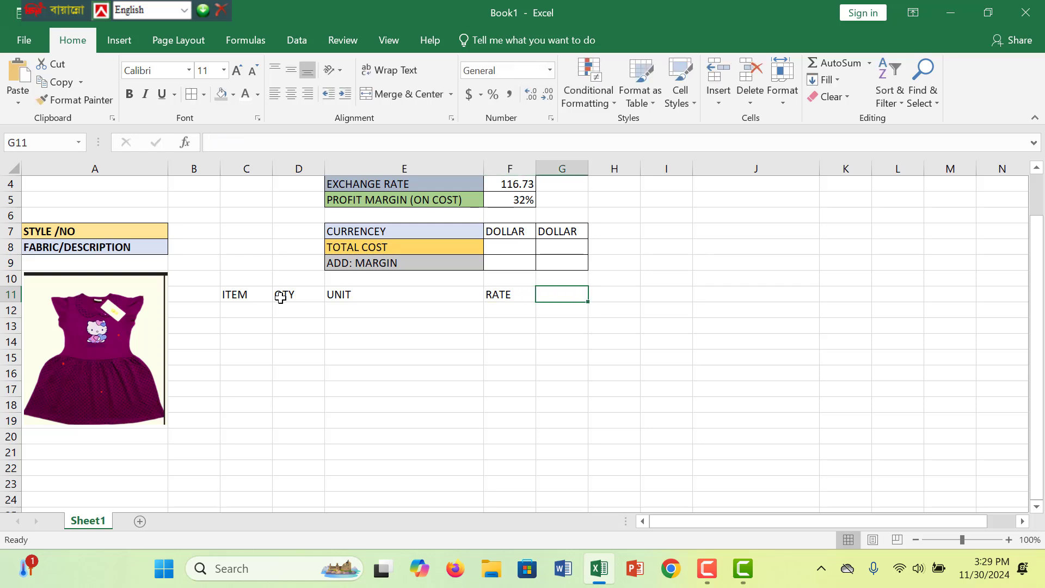
{"action": "type", "text": "AMOUNT"}
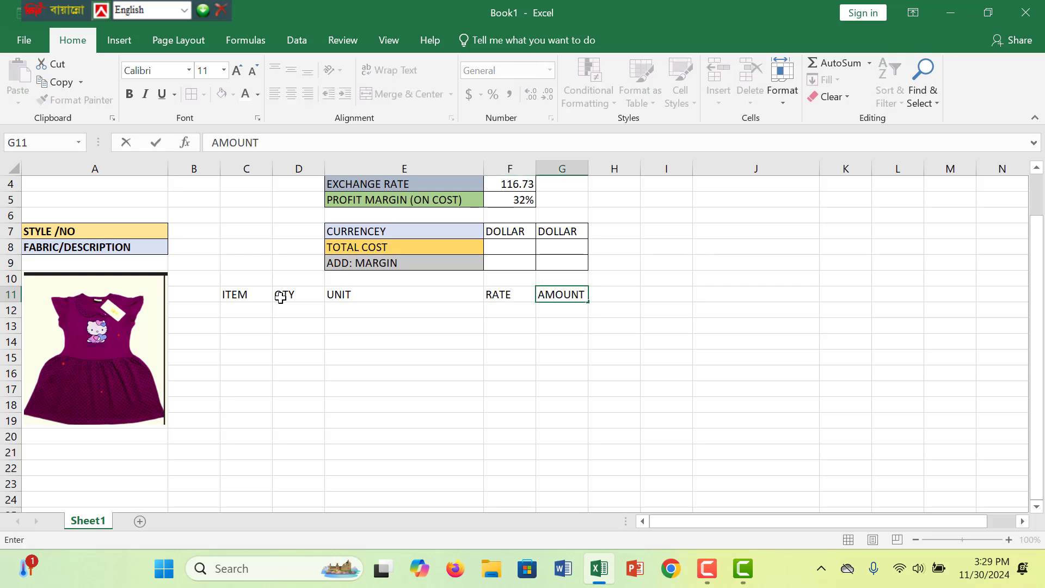
{"action": "left_click", "coordinate": [592, 375]}
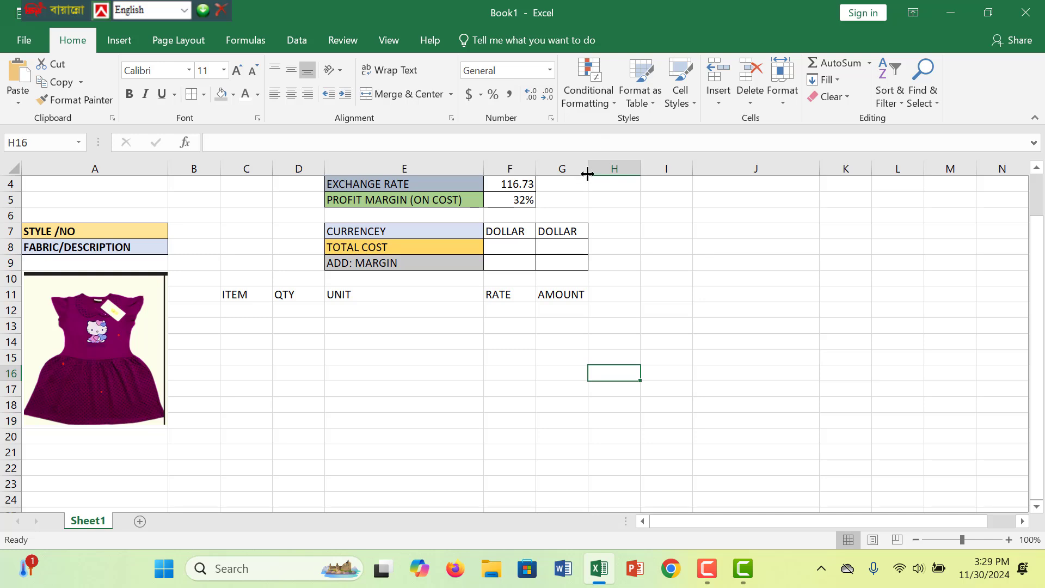
Step: Widen columns G and F to roughly twice their width
{"action": "left_click_drag", "start_coordinate": [587, 174], "coordinate": [644, 174]}
{"action": "left_click", "coordinate": [535, 179]}
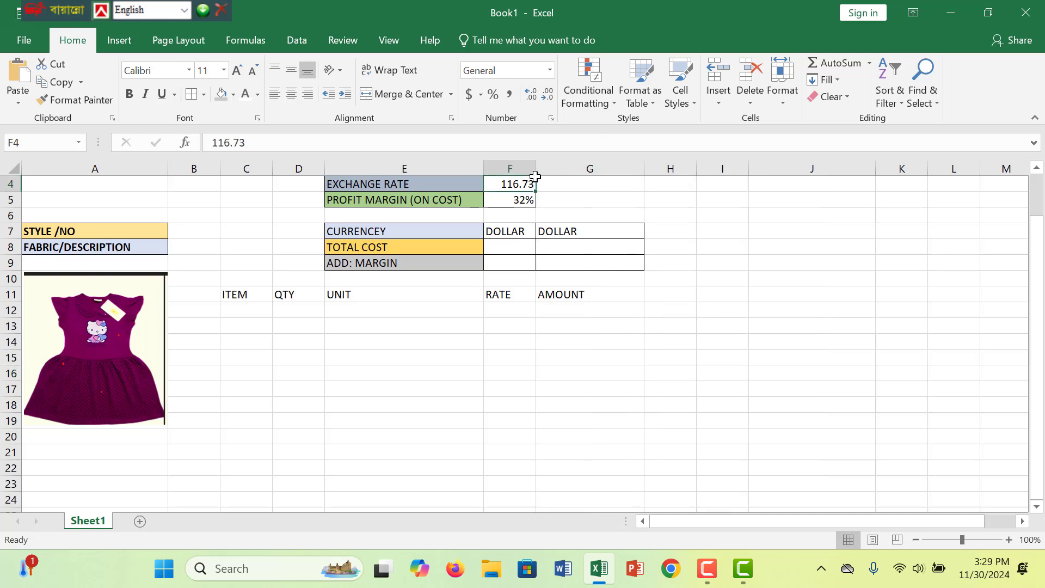
{"action": "left_click_drag", "start_coordinate": [535, 177], "coordinate": [595, 184]}
{"action": "left_click", "coordinate": [446, 299]}
Step: Fill the heading row C11:G11 with gray and apply all borders to it
{"action": "left_click_drag", "start_coordinate": [236, 297], "coordinate": [632, 299]}
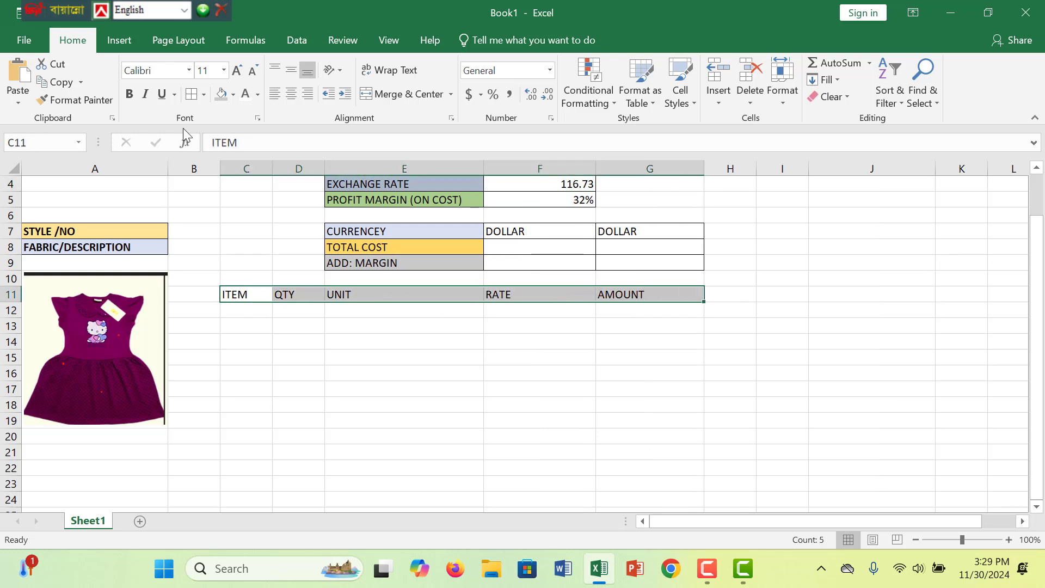
{"action": "left_click", "coordinate": [235, 101]}
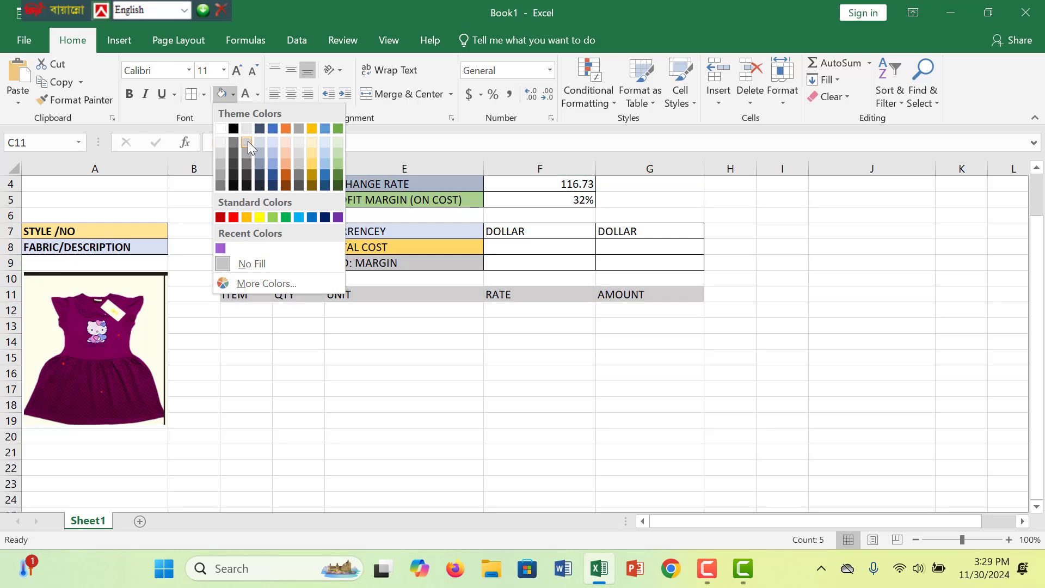
{"action": "left_click", "coordinate": [247, 142]}
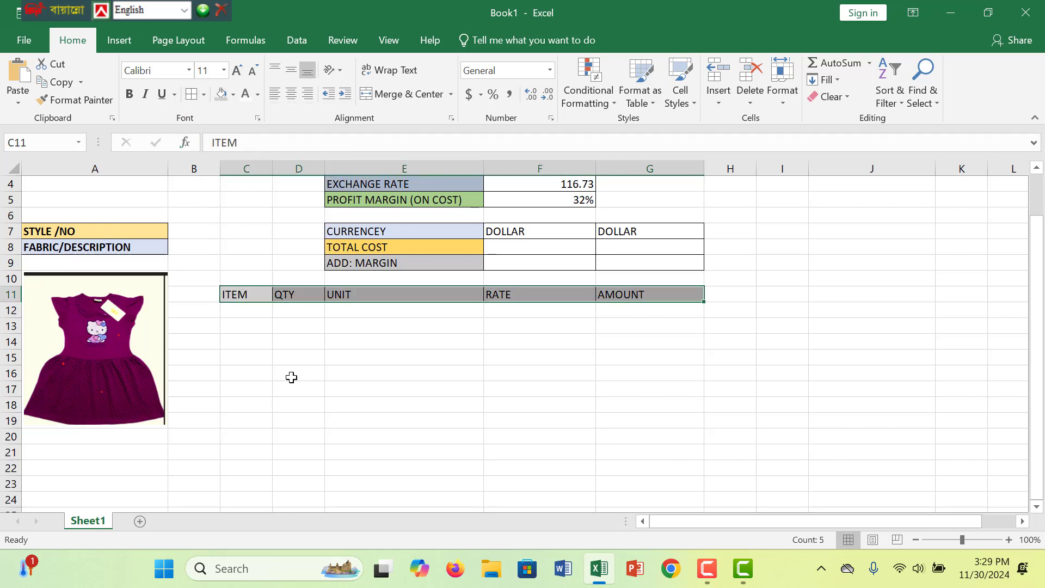
{"action": "left_click_drag", "start_coordinate": [289, 376], "coordinate": [294, 359]}
Step: Merge and center cells C12:E12 under the ITEM, QTY and UNIT headings
{"action": "left_click", "coordinate": [235, 314]}
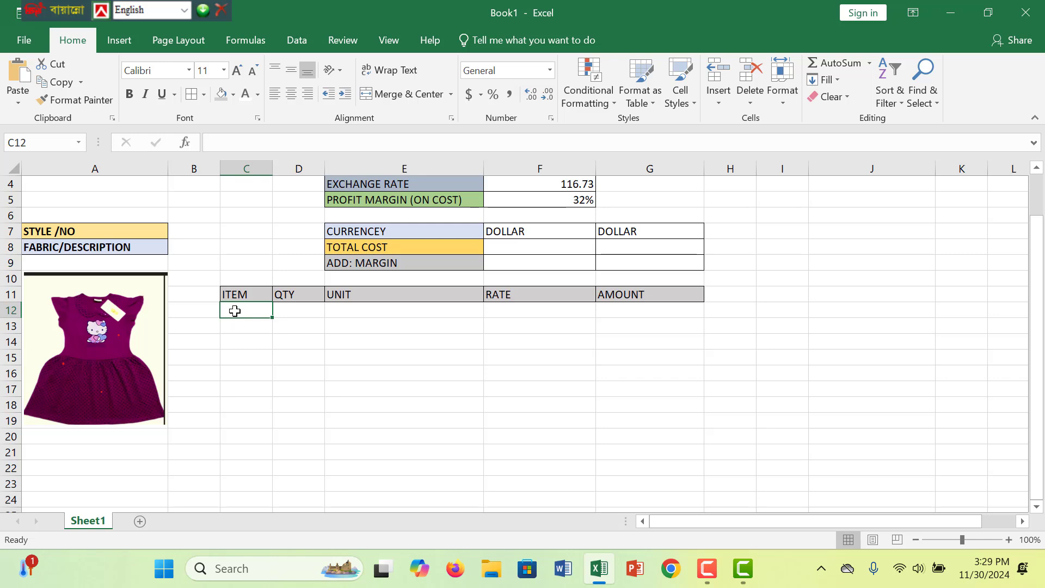
{"action": "left_click_drag", "start_coordinate": [234, 310], "coordinate": [378, 307]}
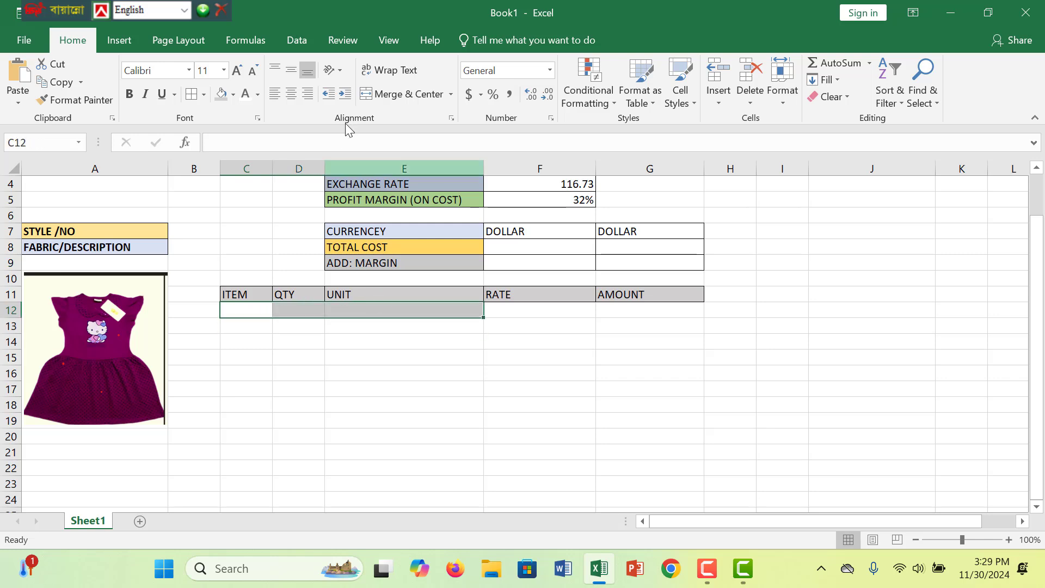
{"action": "left_click", "coordinate": [403, 94]}
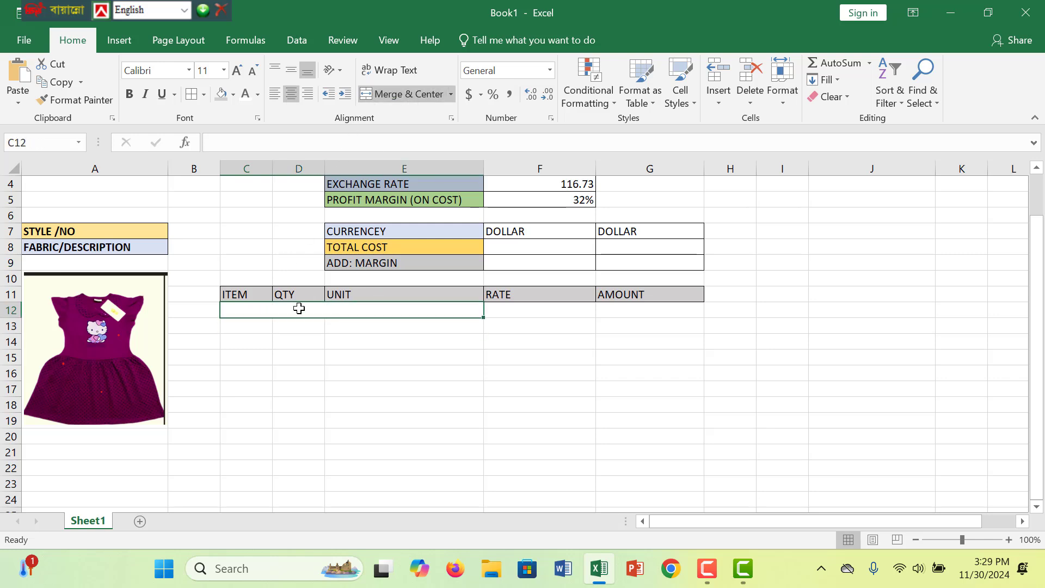
Step: Fill the merged cell C12 with light green and enter the section title FABRIC COSTING in it
{"action": "left_click", "coordinate": [234, 96]}
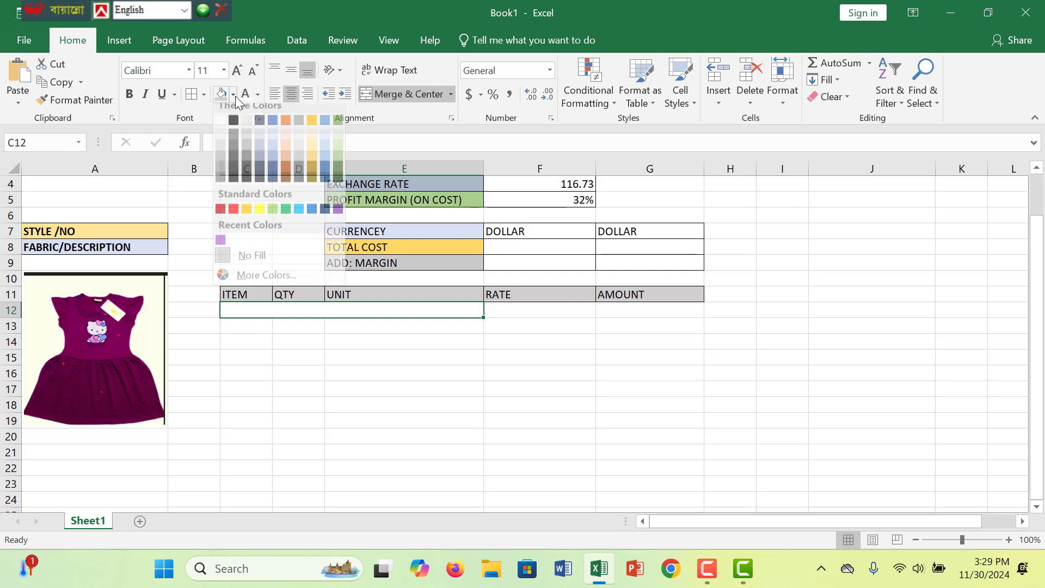
{"action": "left_click", "coordinate": [338, 173]}
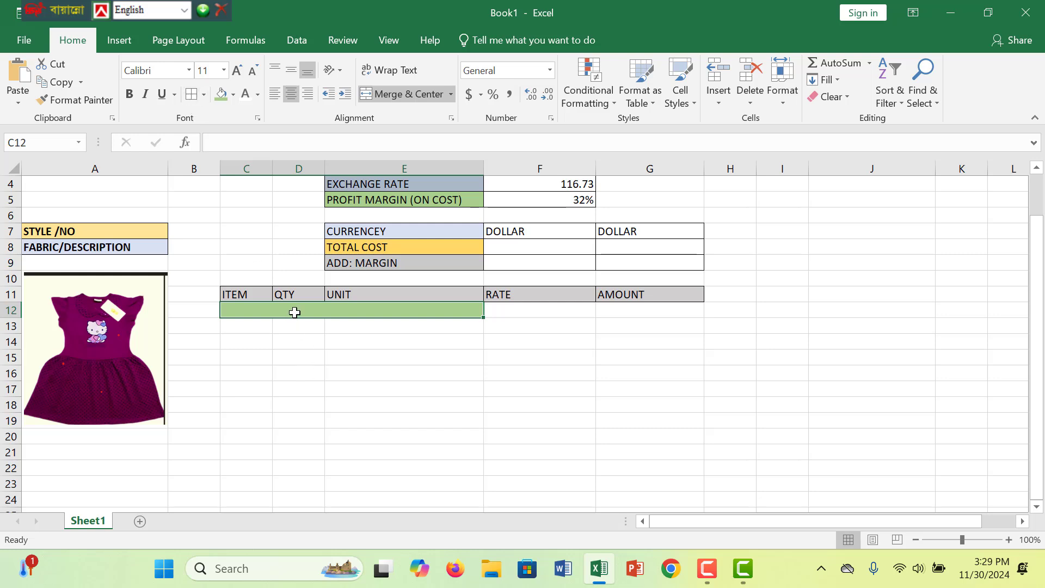
{"action": "type", "text": "FABR"}
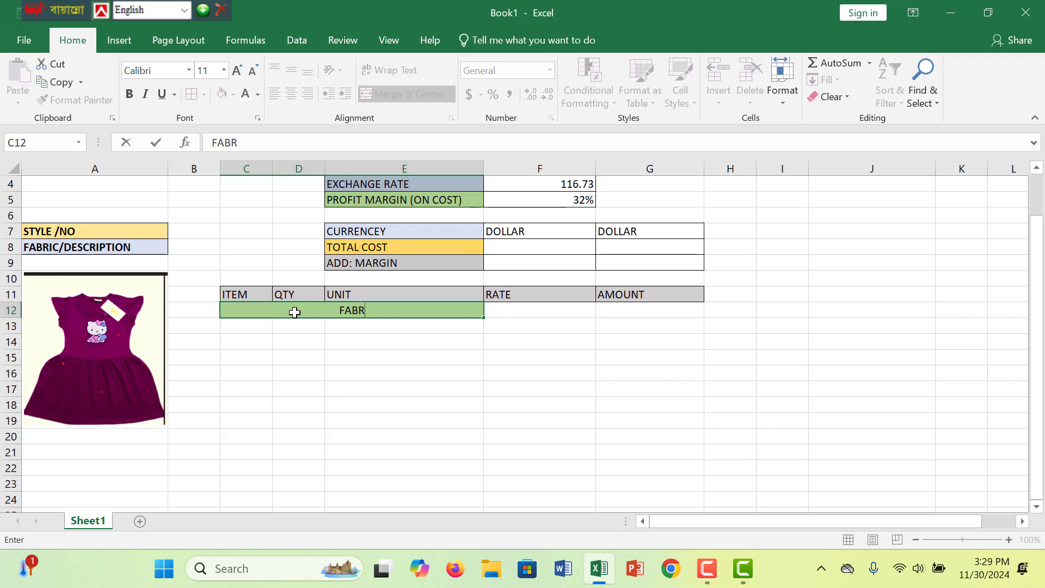
{"action": "type", "text": "IC COSTING"}
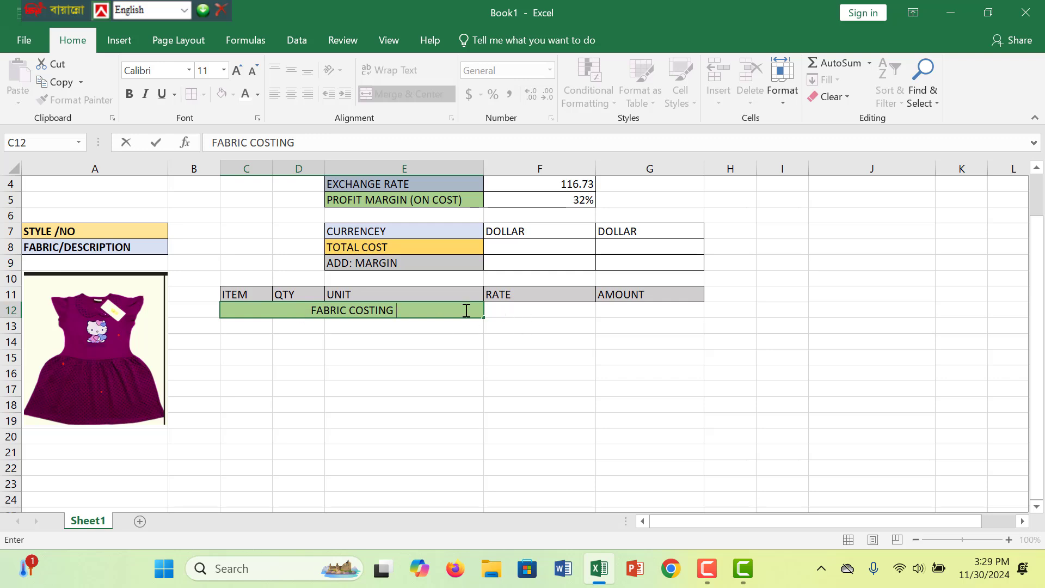
Step: Extend the FABRIC COSTING merge across C12:G12, then left-align and bold the title
{"action": "left_click", "coordinate": [504, 309]}
{"action": "left_click_drag", "start_coordinate": [475, 311], "coordinate": [644, 311]}
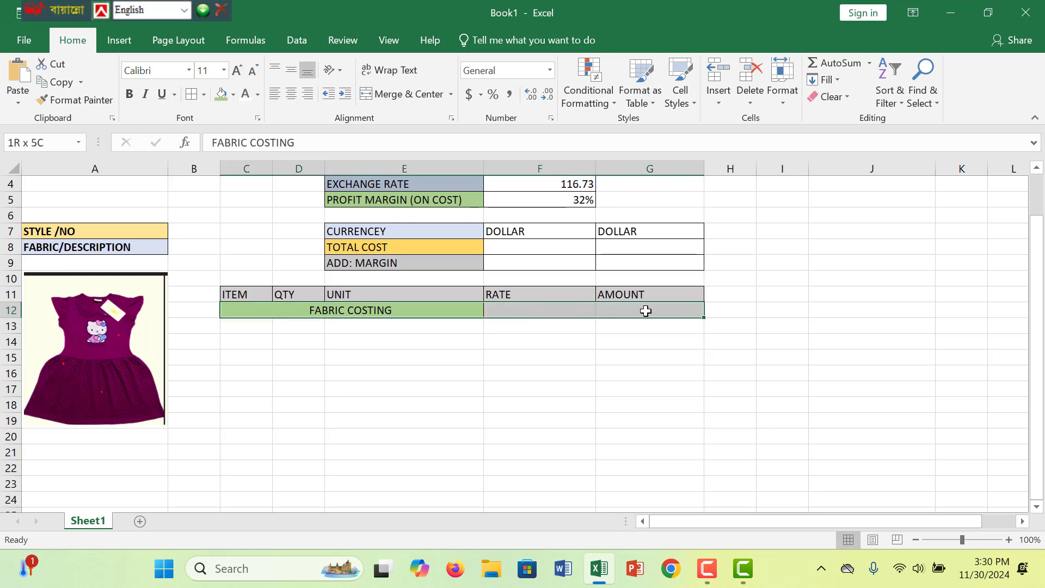
{"action": "left_click", "coordinate": [395, 91]}
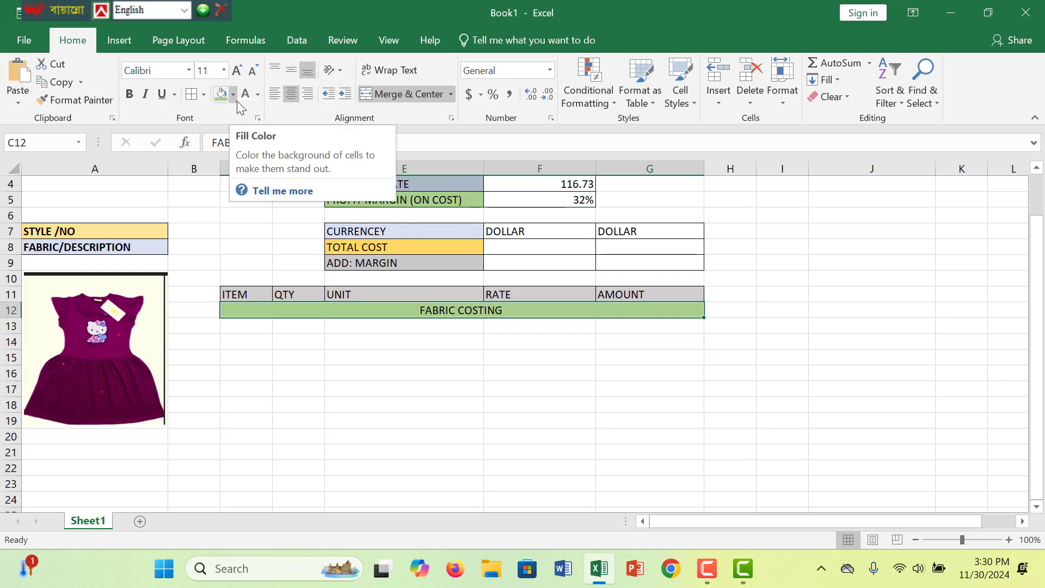
{"action": "left_click", "coordinate": [274, 97]}
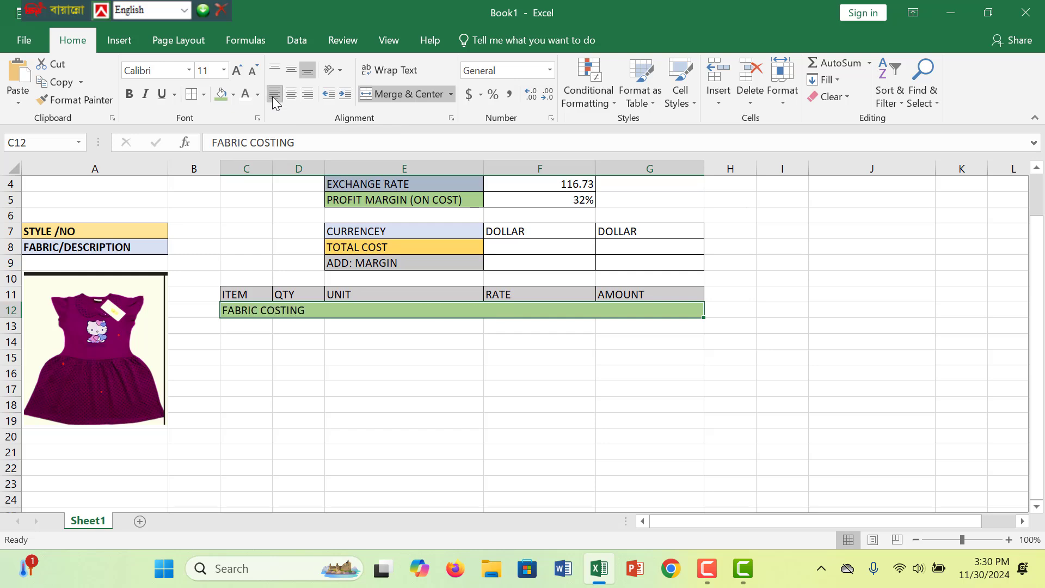
{"action": "left_click", "coordinate": [129, 95]}
Step: Bold the column headings in C11:G11 and widen column C to about two and a half times its width
{"action": "left_click", "coordinate": [314, 387]}
{"action": "left_click_drag", "start_coordinate": [256, 294], "coordinate": [653, 288]}
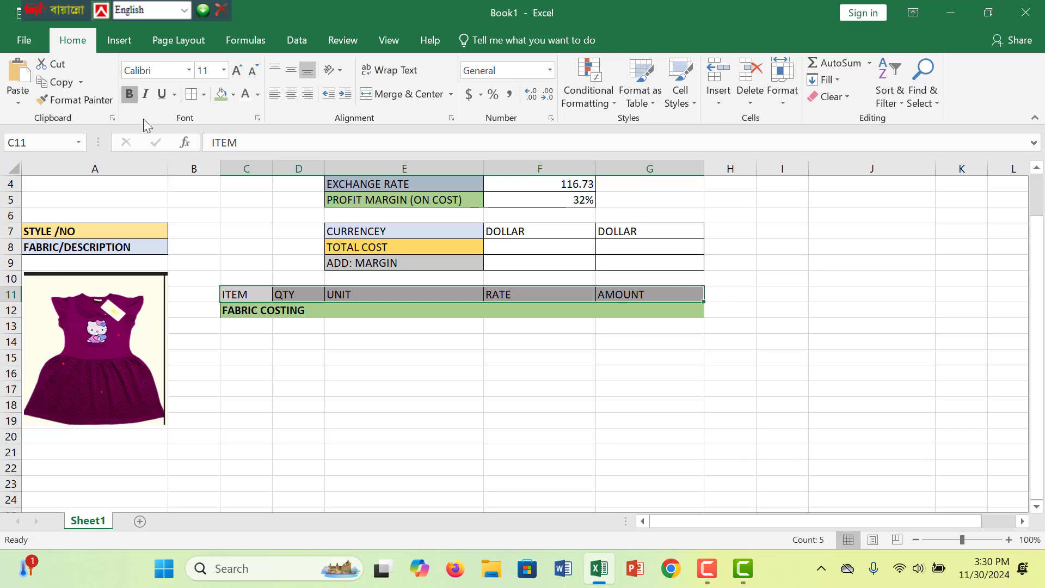
{"action": "left_click", "coordinate": [130, 95]}
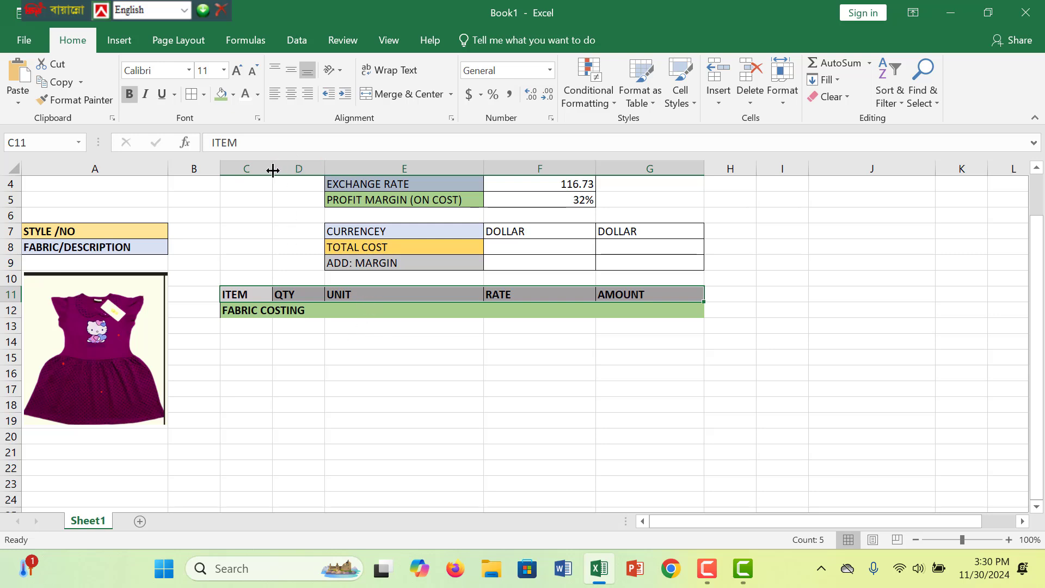
{"action": "left_click_drag", "start_coordinate": [273, 169], "coordinate": [351, 175]}
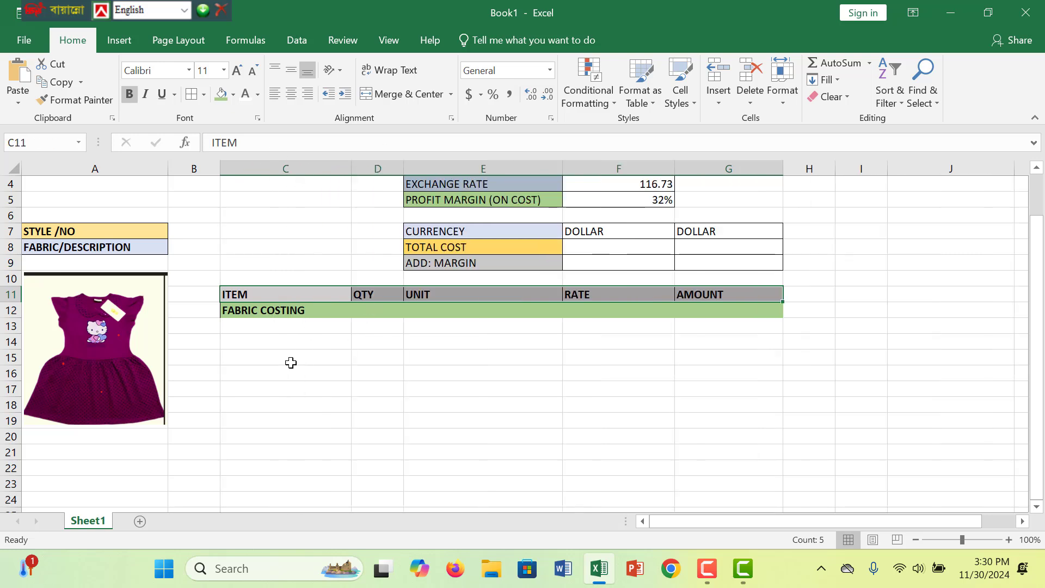
Step: Enter the first fabric item, 60S CAMBRIC 54"DEVD, in cell C13 under ITEM
{"action": "left_click", "coordinate": [293, 327]}
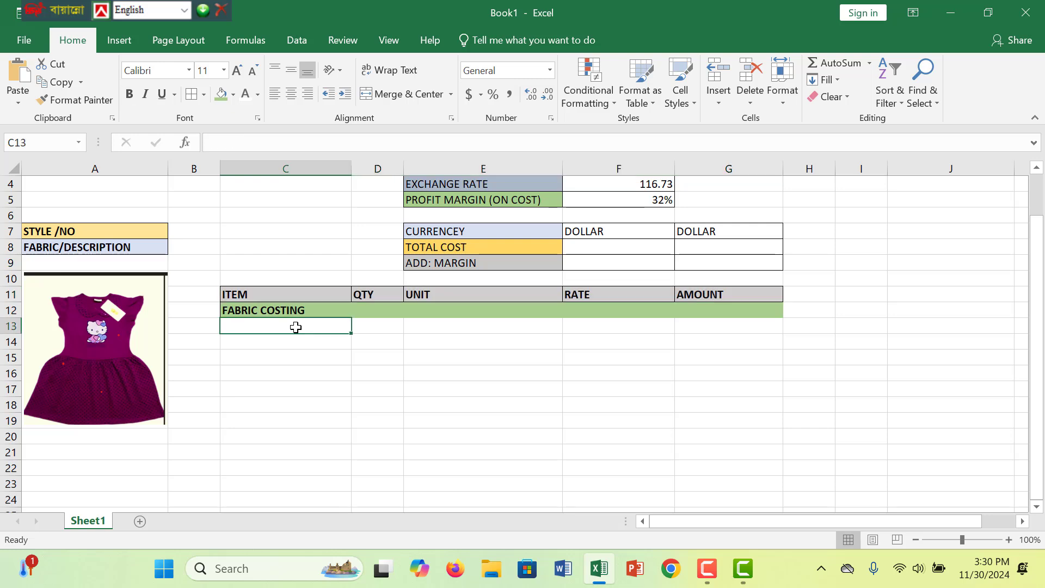
{"action": "type", "text": "60"}
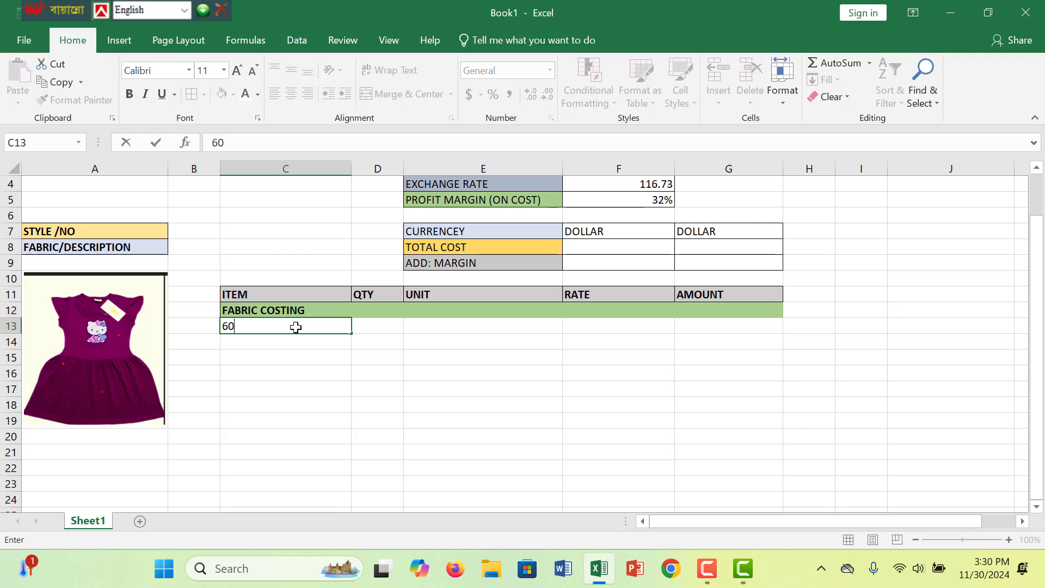
{"action": "type", "text": "S VA"}
{"action": "key", "text": "BackSpace"}
{"action": "key", "text": "BackSpace"}
{"action": "type", "text": "CAMBRIC"}
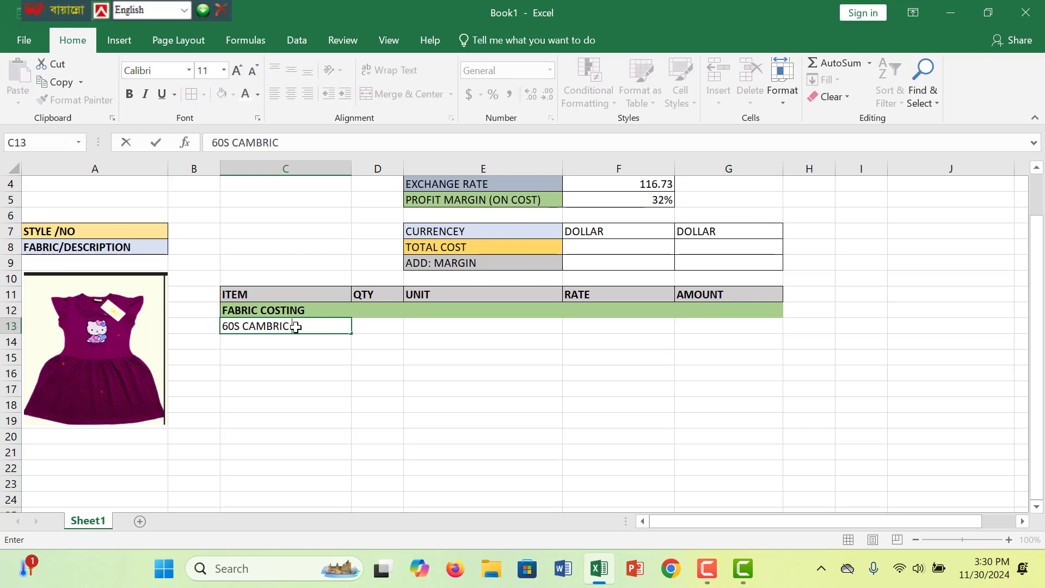
{"action": "type", "text": " 54\"DEVE"}
{"action": "key", "text": "BackSpace"}
{"action": "type", "text": "D"}
{"action": "key", "text": "Return"}
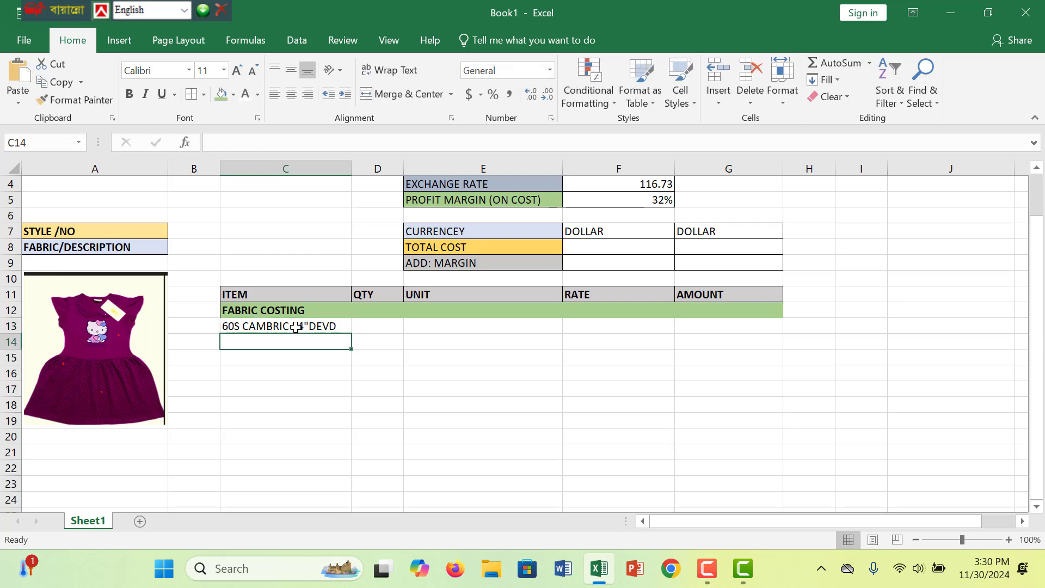
Step: Enter the second fabric item, 92KB VOILE DYED 44", in cell C14
{"action": "type", "text": "92K"}
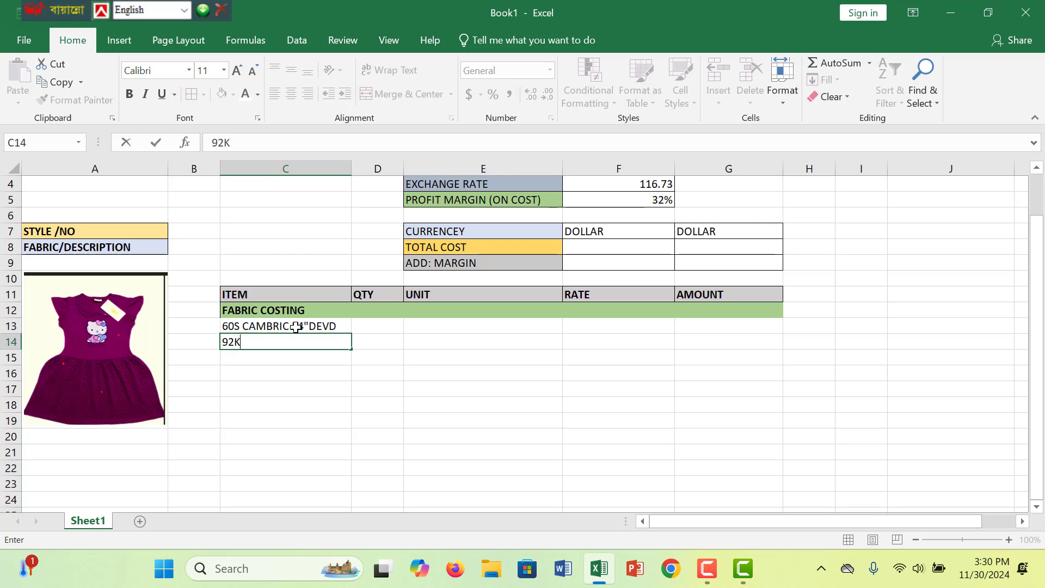
{"action": "type", "text": "B VOILEDYD"}
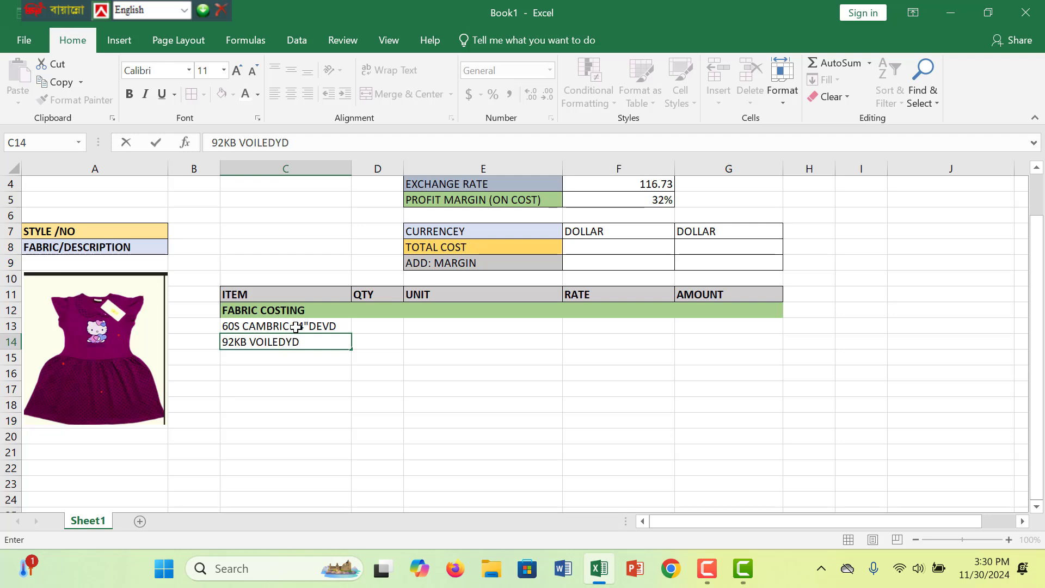
{"action": "key", "text": "BackSpace"}
{"action": "type", "text": "ED"}
{"action": "left_click", "coordinate": [279, 342]}
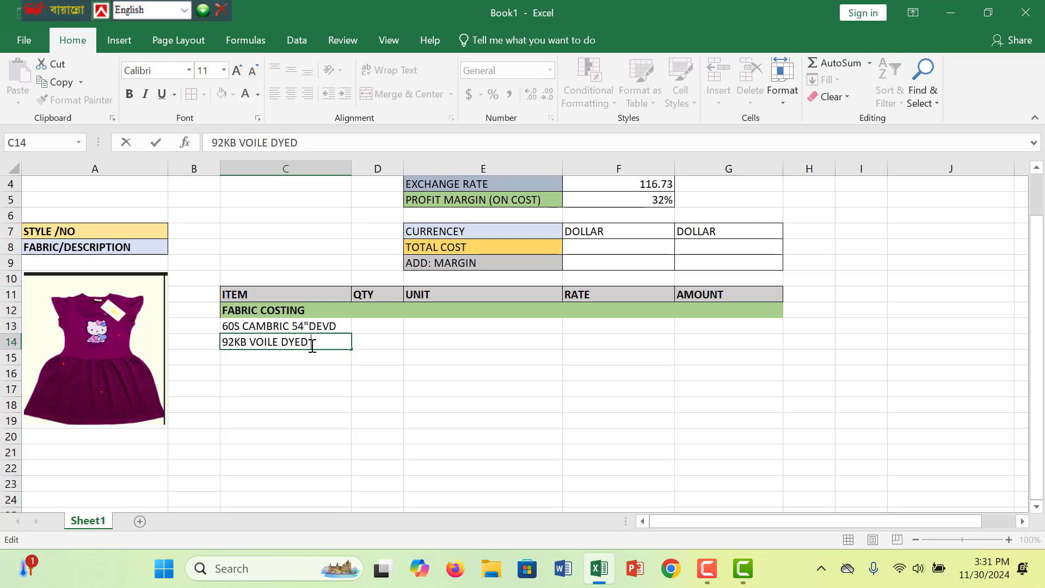
{"action": "type", "text": "44\""}
{"action": "left_click", "coordinate": [527, 345]}
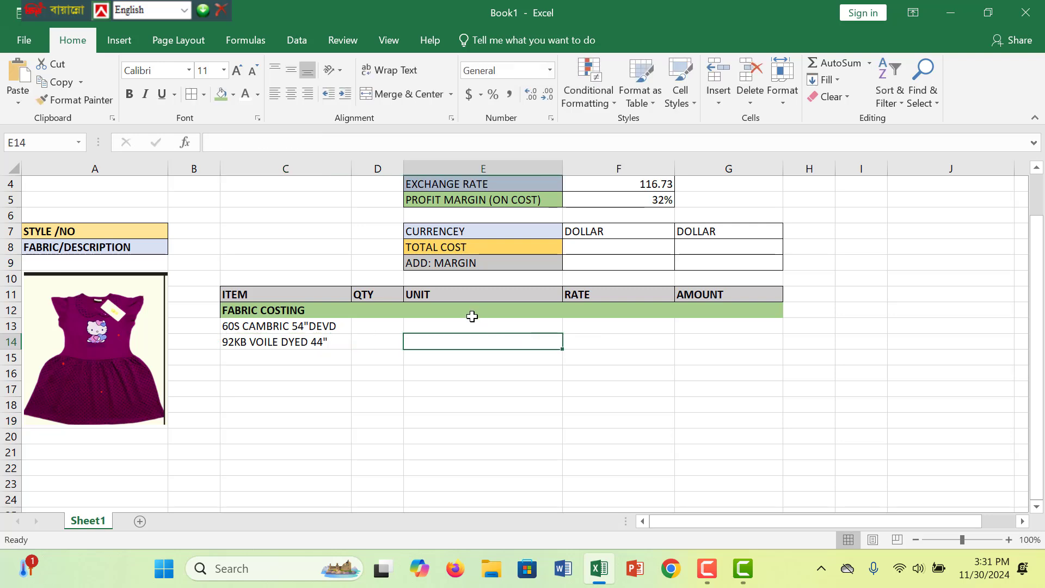
Step: Enter the quantities 3.00 for the cambric in D13 and 2.00 for the voile in D14
{"action": "left_click", "coordinate": [389, 328]}
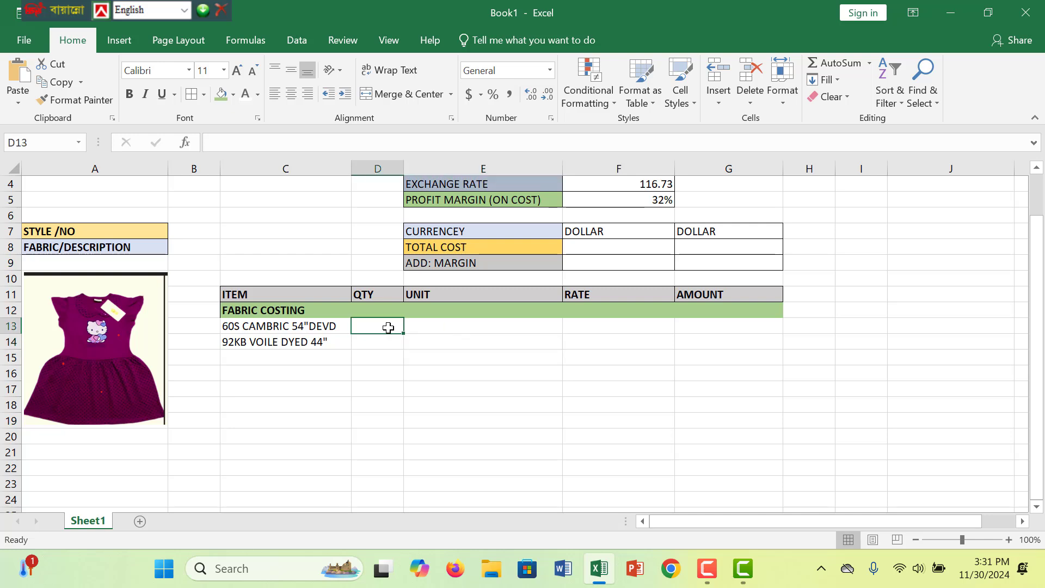
{"action": "type", "text": "30"}
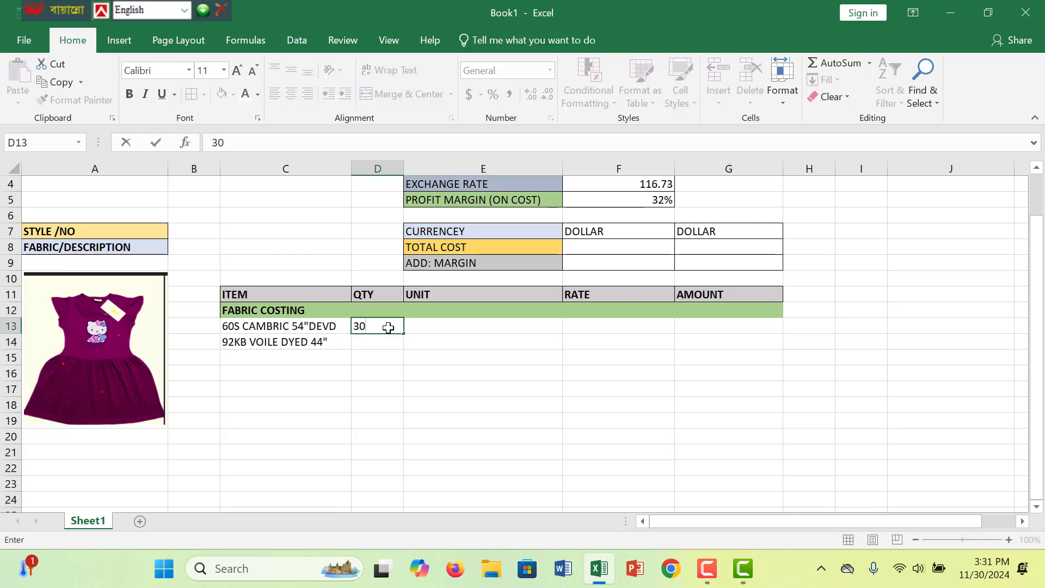
{"action": "key", "text": "BackSpace"}
{"action": "type", "text": ".00"}
{"action": "key", "text": "Return"}
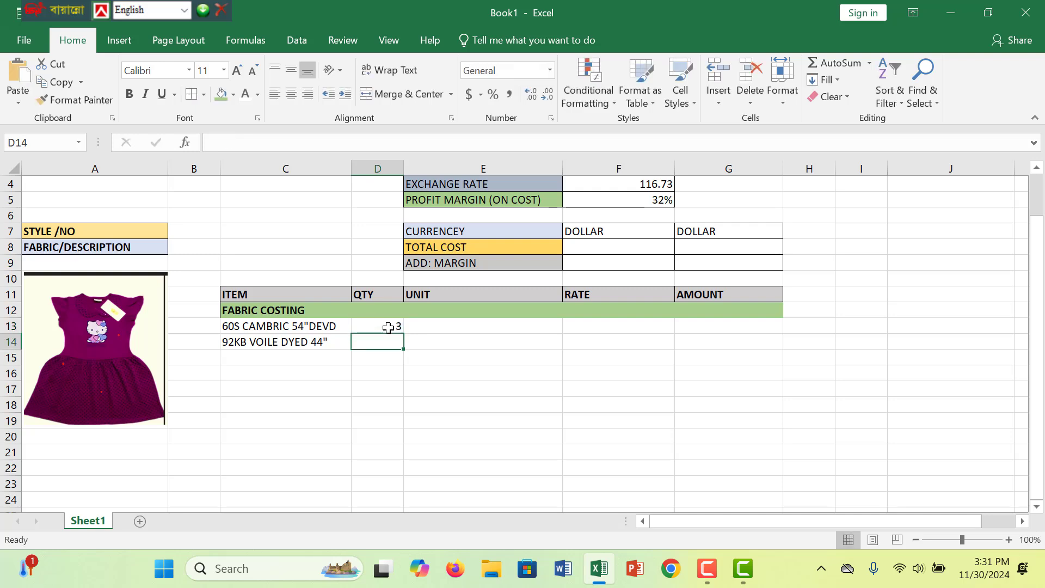
{"action": "type", "text": "2."}
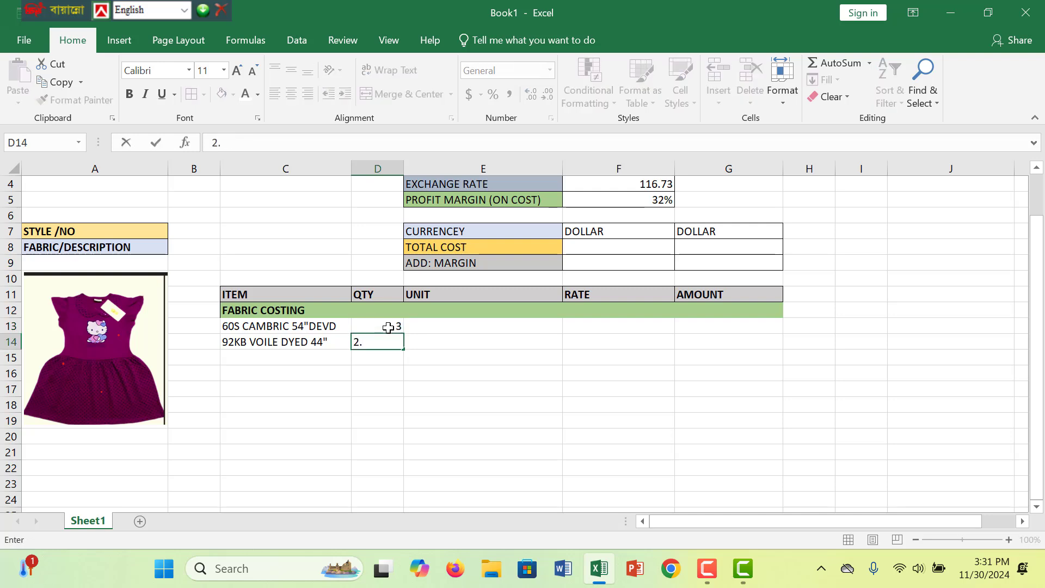
{"action": "type", "text": "00"}
Step: Enter METER as the unit for both fabric items in cells E13 and E14
{"action": "left_click", "coordinate": [489, 329]}
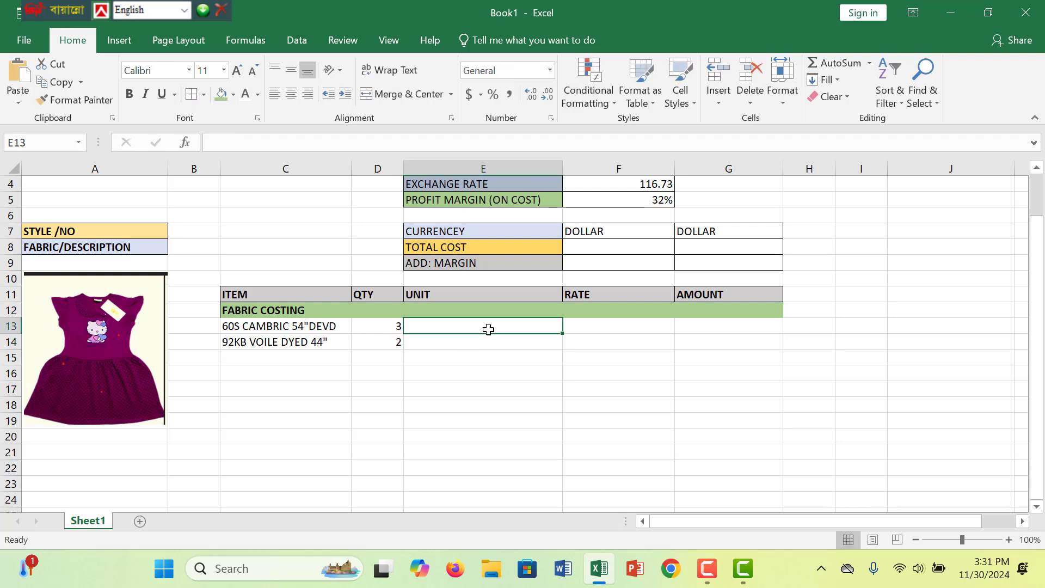
{"action": "type", "text": "MER"}
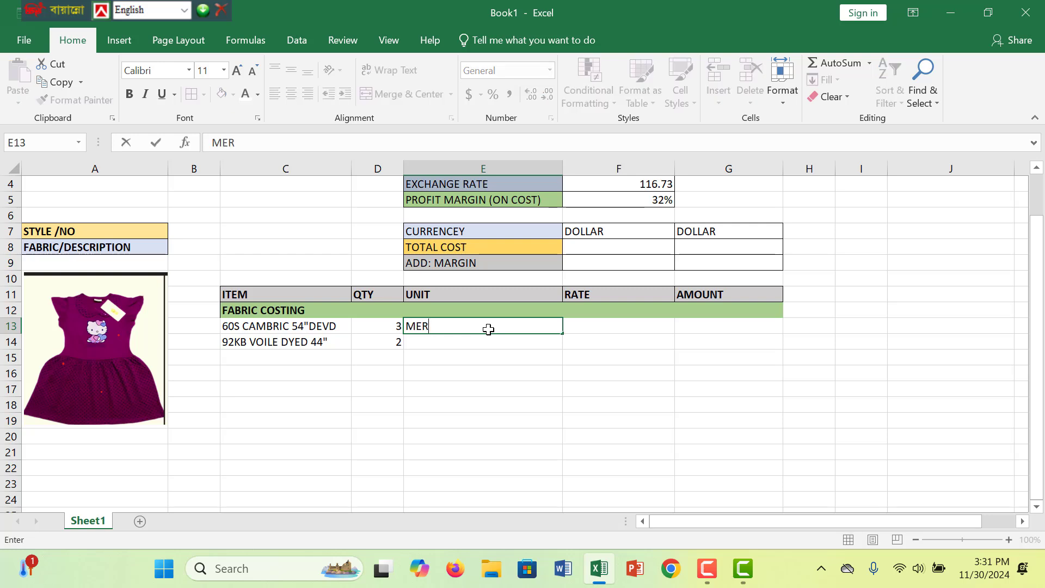
{"action": "key", "text": "BackSpace"}
{"action": "type", "text": "TER"}
{"action": "key", "text": "Return"}
{"action": "type", "text": "MET"}
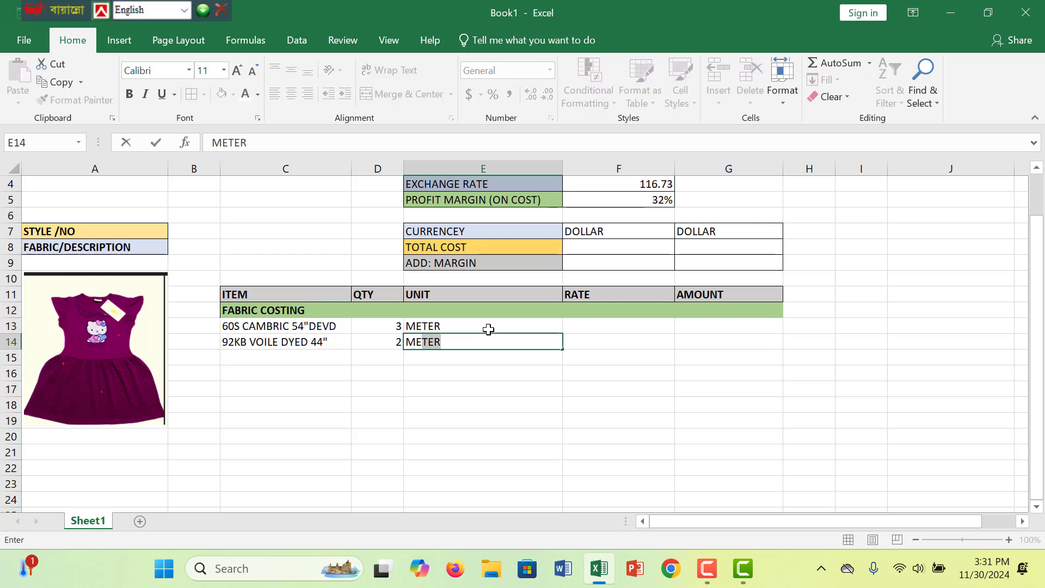
{"action": "type", "text": "ER"}
{"action": "key", "text": "Return"}
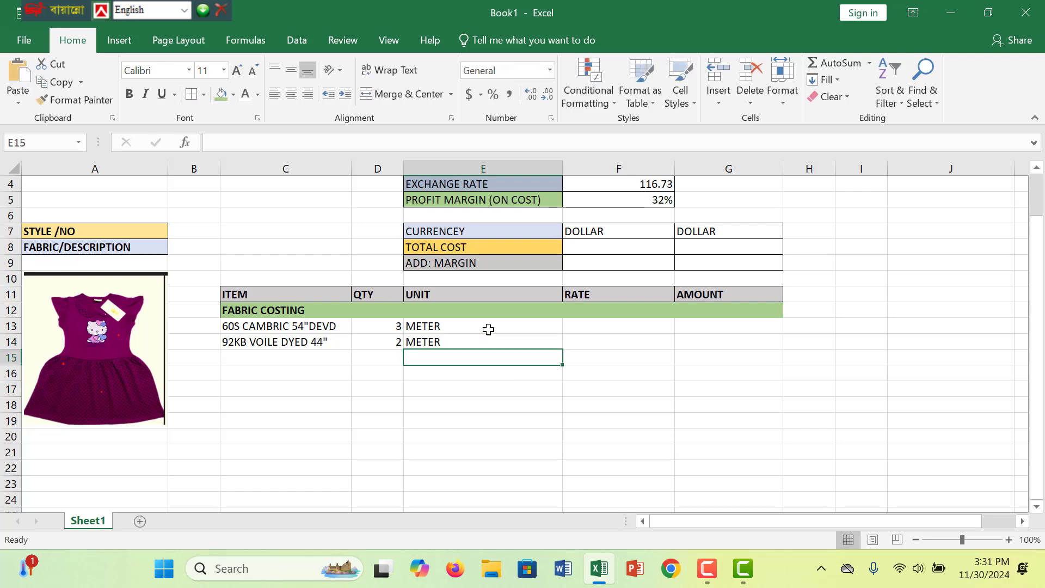
Step: Enter a rate of 50.00 for both fabric items in cells F13 and F14
{"action": "left_click", "coordinate": [588, 330]}
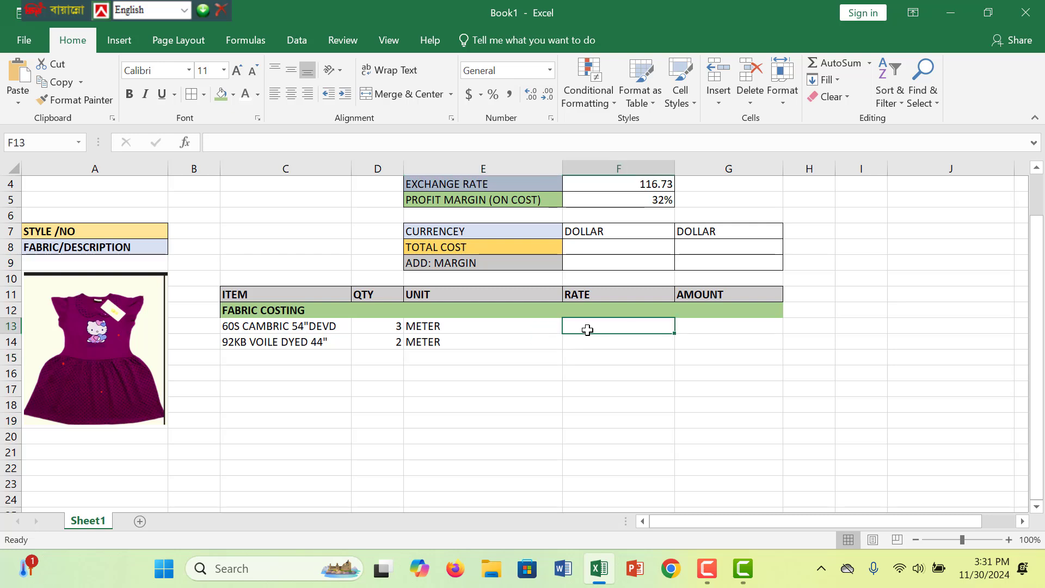
{"action": "type", "text": "50.00"}
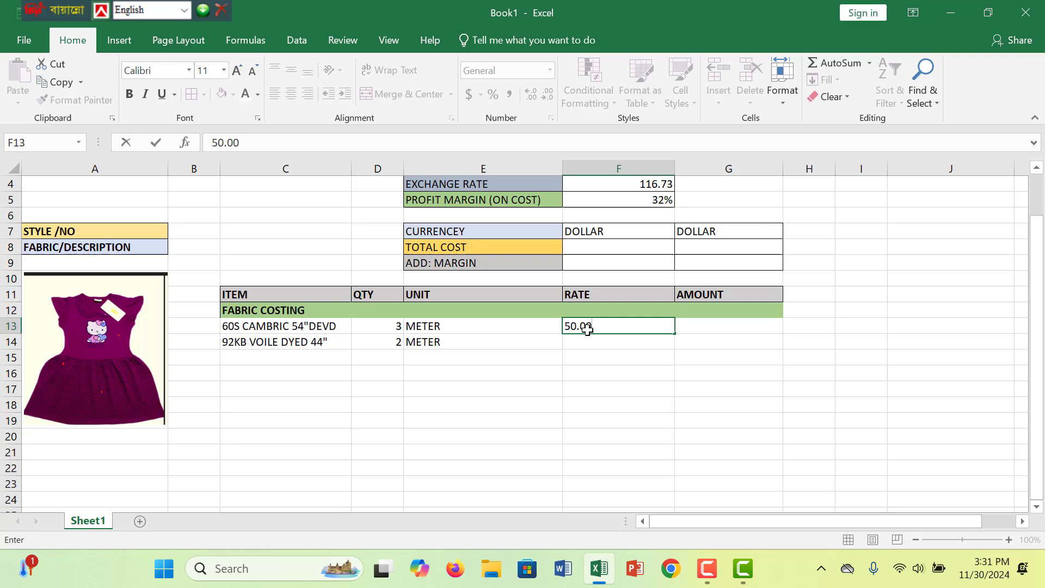
{"action": "key", "text": "Return"}
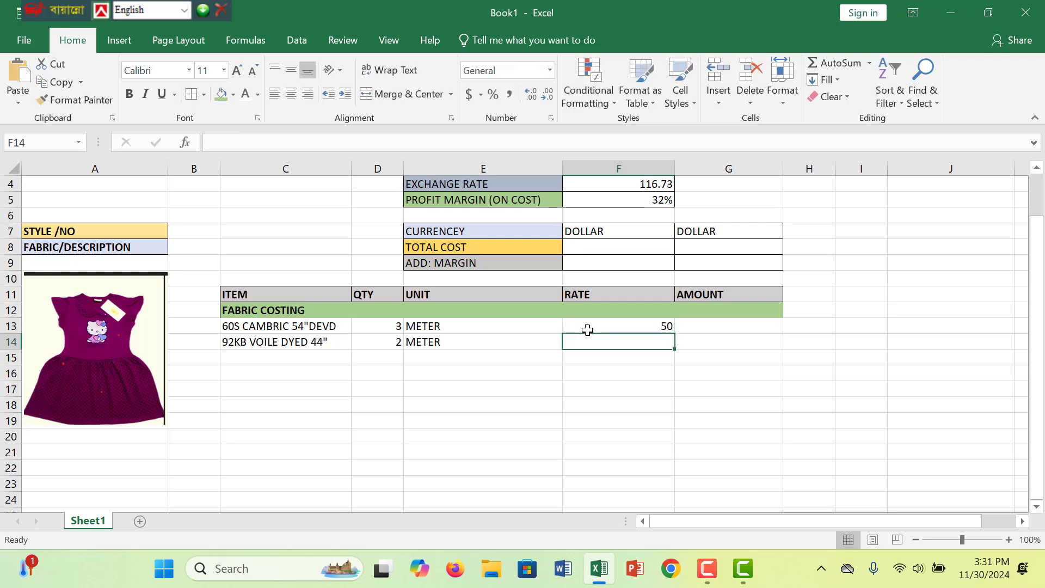
{"action": "type", "text": "50.0"}
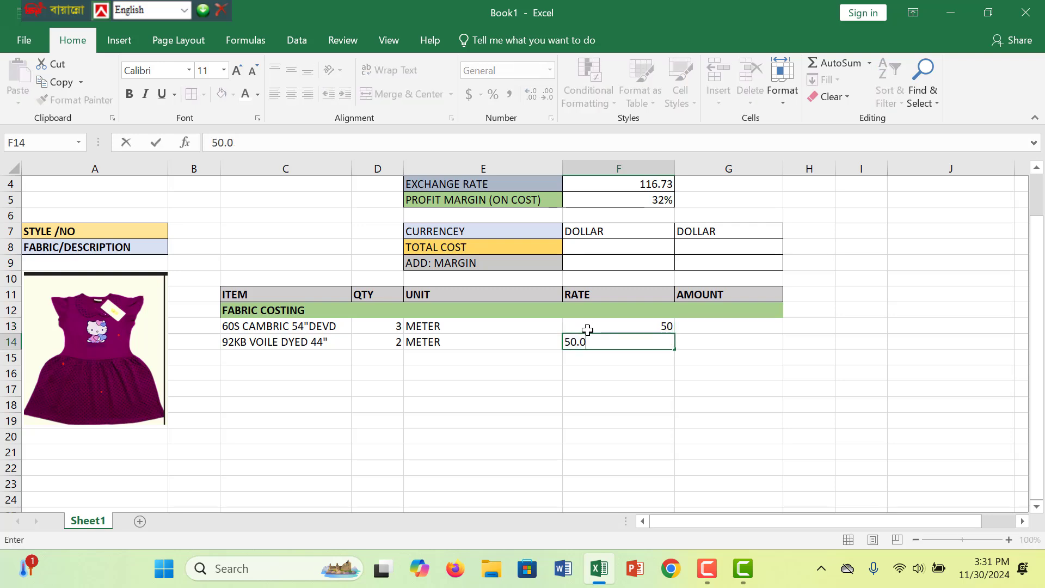
{"action": "type", "text": "0"}
{"action": "key", "text": "Return"}
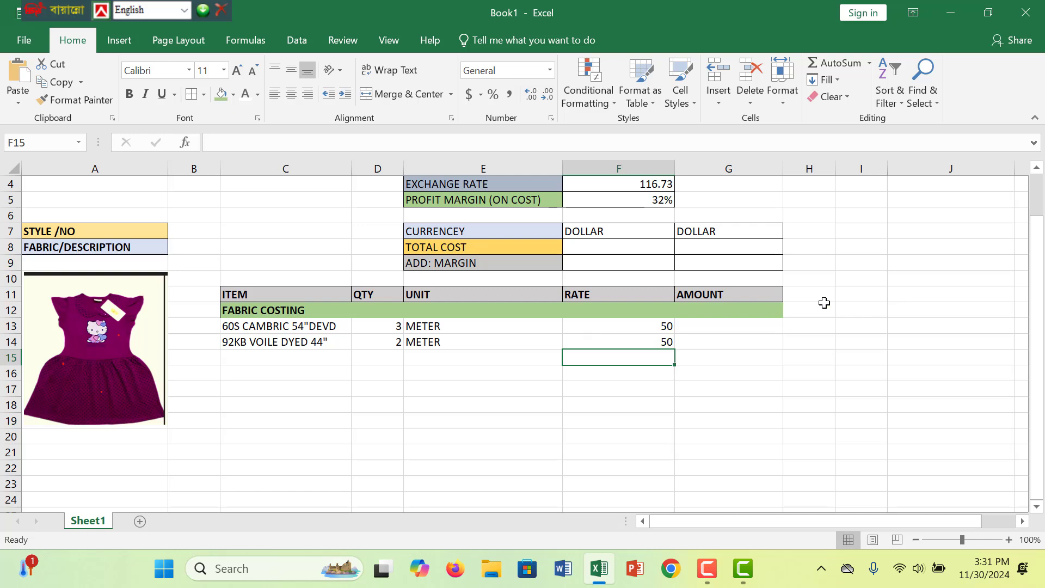
Step: Enter the amounts 150.00 for the cambric in G13 and 80.00 for the voile in G14
{"action": "left_click", "coordinate": [772, 325]}
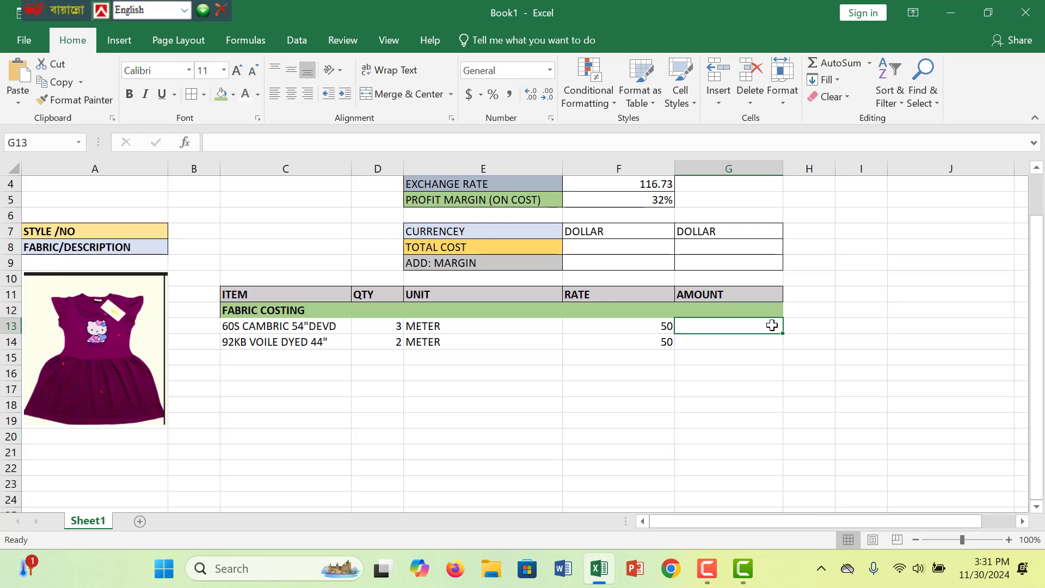
{"action": "type", "text": "1"}
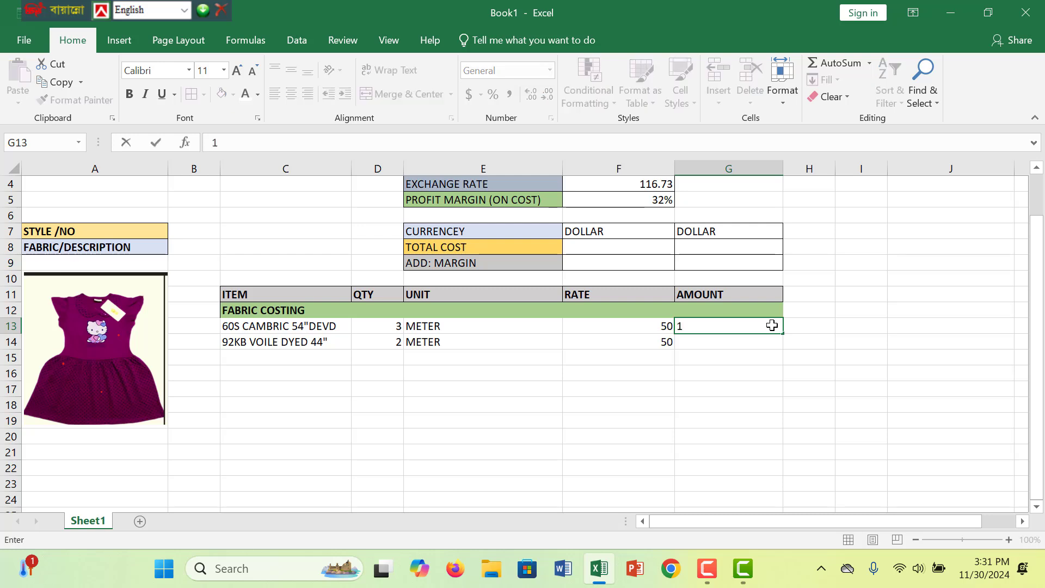
{"action": "type", "text": "50.00"}
{"action": "key", "text": "Return"}
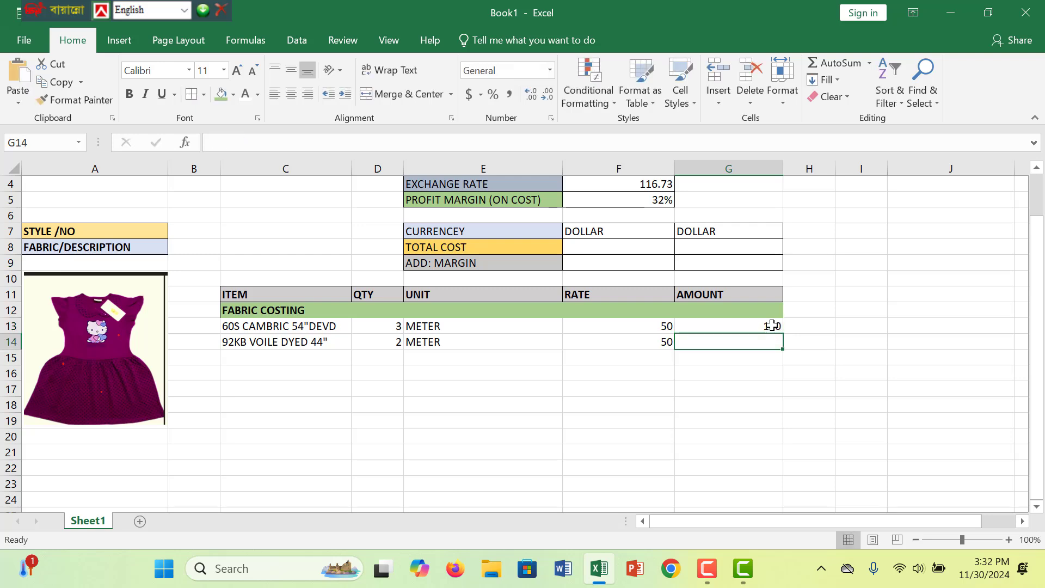
{"action": "type", "text": "80."}
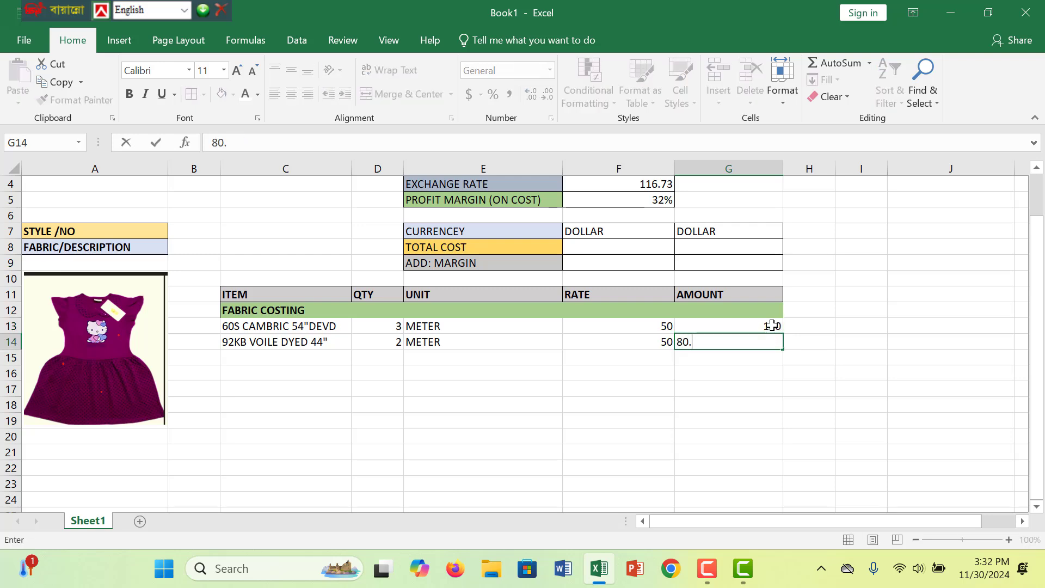
{"action": "type", "text": "00"}
{"action": "left_click_drag", "start_coordinate": [607, 362], "coordinate": [596, 377]}
{"action": "left_click", "coordinate": [303, 359]}
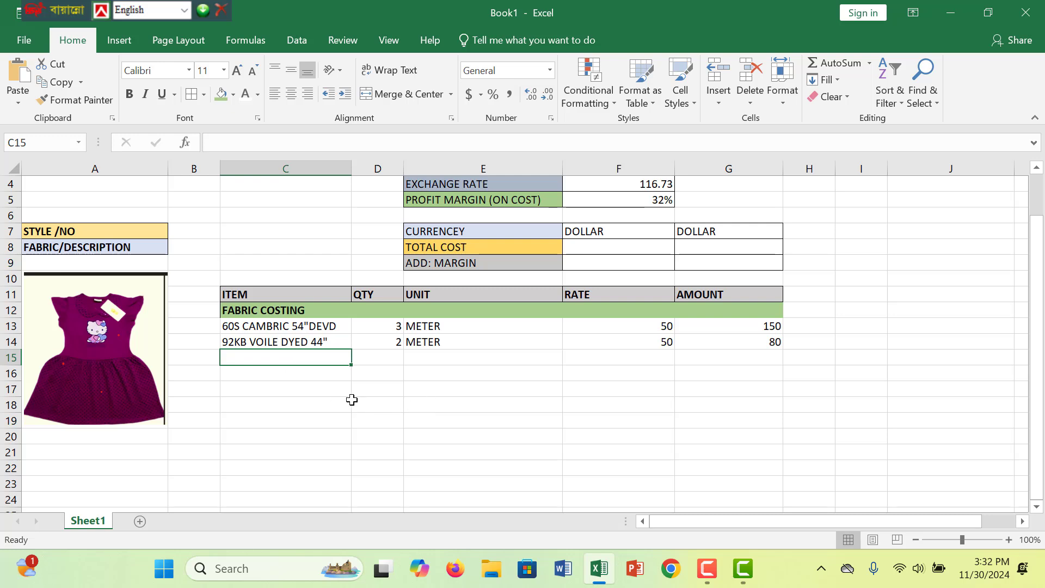
Step: Merge cells C17 through G17 into one heading cell and enter OTHER in it
{"action": "left_click", "coordinate": [290, 387]}
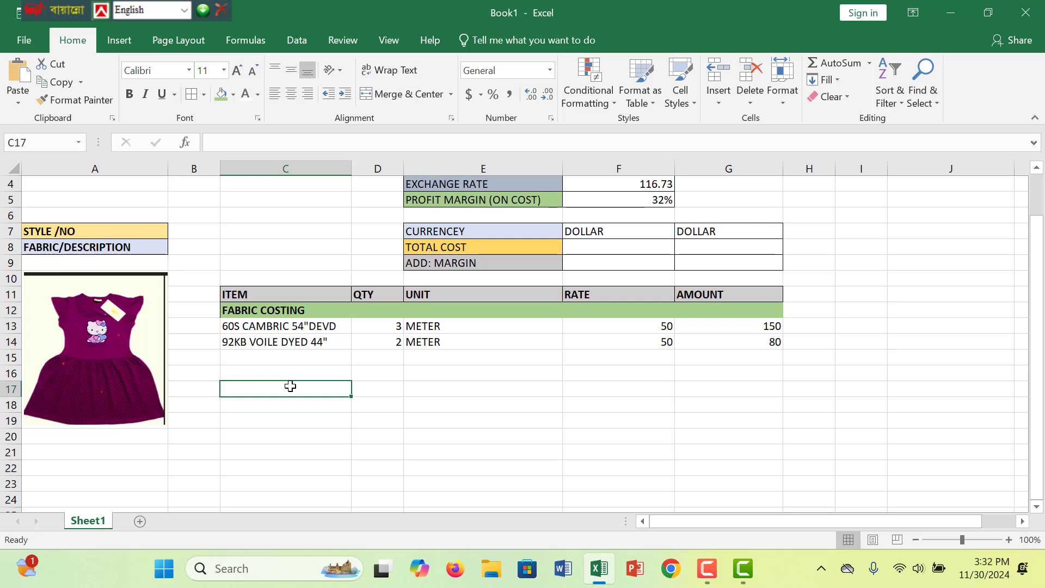
{"action": "left_click_drag", "start_coordinate": [290, 386], "coordinate": [762, 388]}
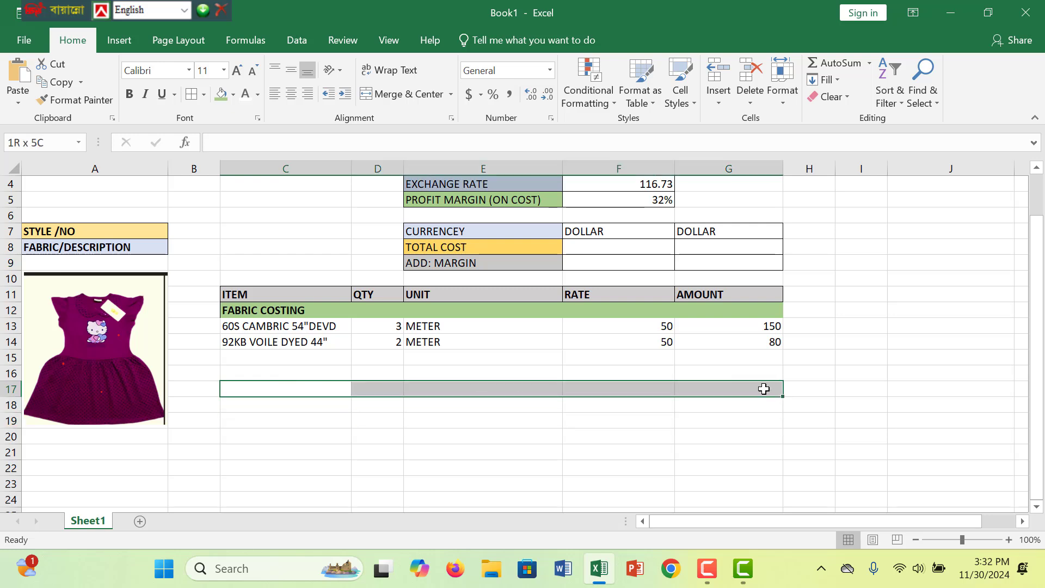
{"action": "left_click", "coordinate": [402, 93]}
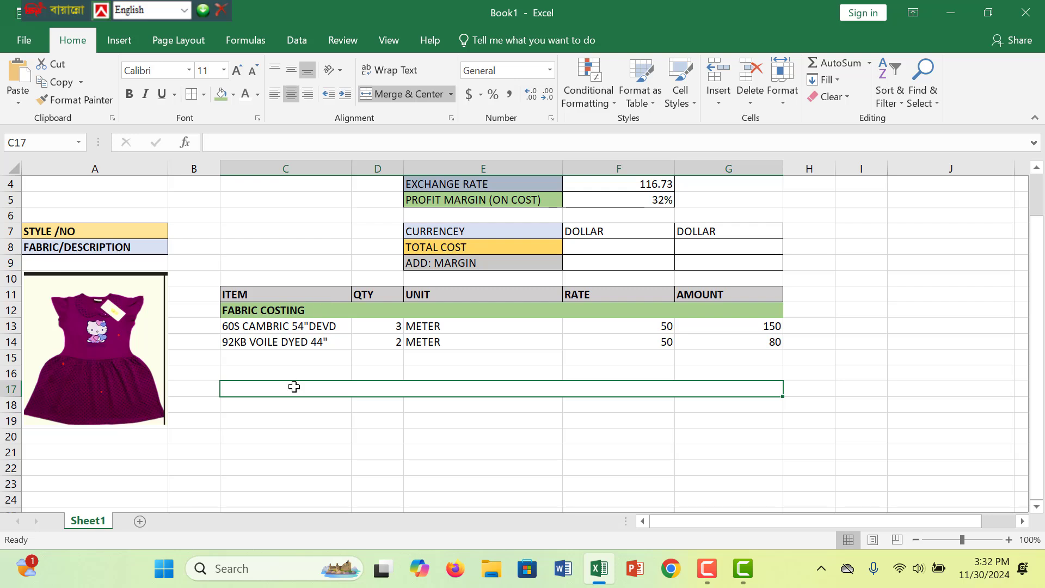
{"action": "type", "text": "OT"}
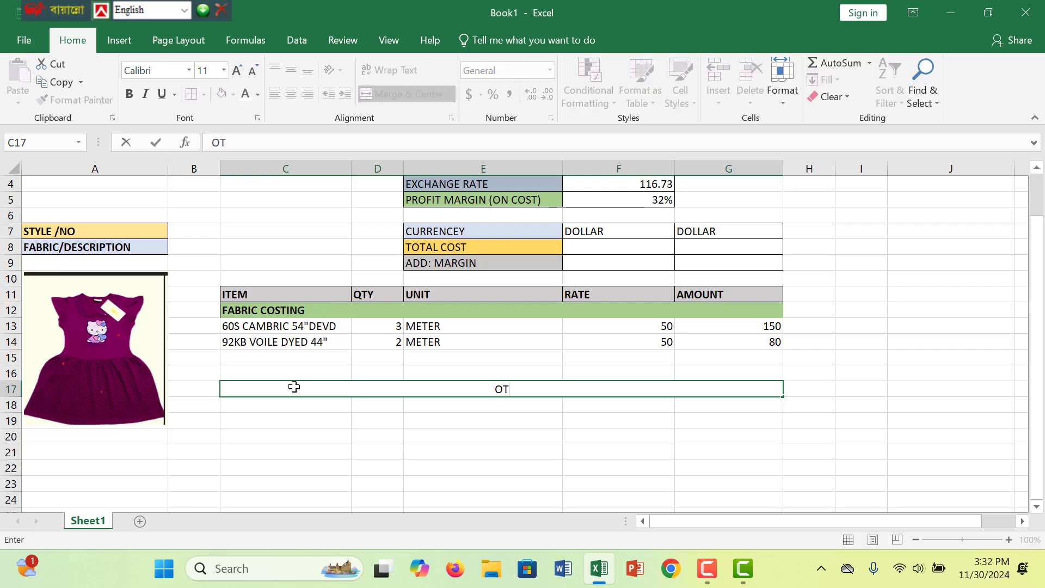
{"action": "type", "text": "EHR"}
{"action": "key", "text": "BackSpace"}
{"action": "key", "text": "BackSpace"}
{"action": "key", "text": "BackSpace"}
{"action": "type", "text": "HER"}
{"action": "left_click", "coordinate": [447, 436]}
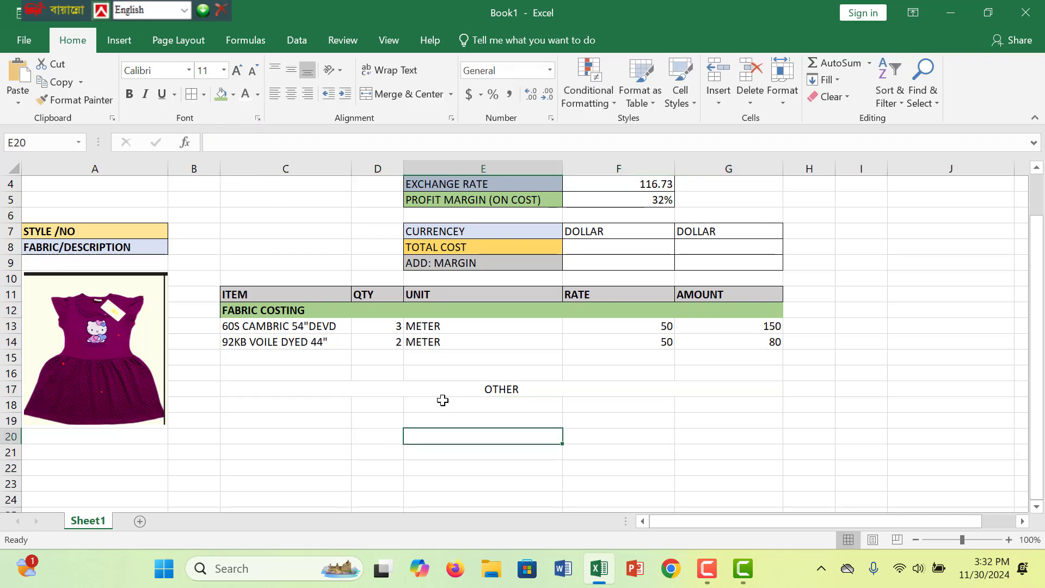
Step: Format the OTHER heading in row 17 as left-aligned and bold, with the same green fill as the FABRIC COSTING heading
{"action": "left_click", "coordinate": [442, 393]}
{"action": "left_click", "coordinate": [271, 96]}
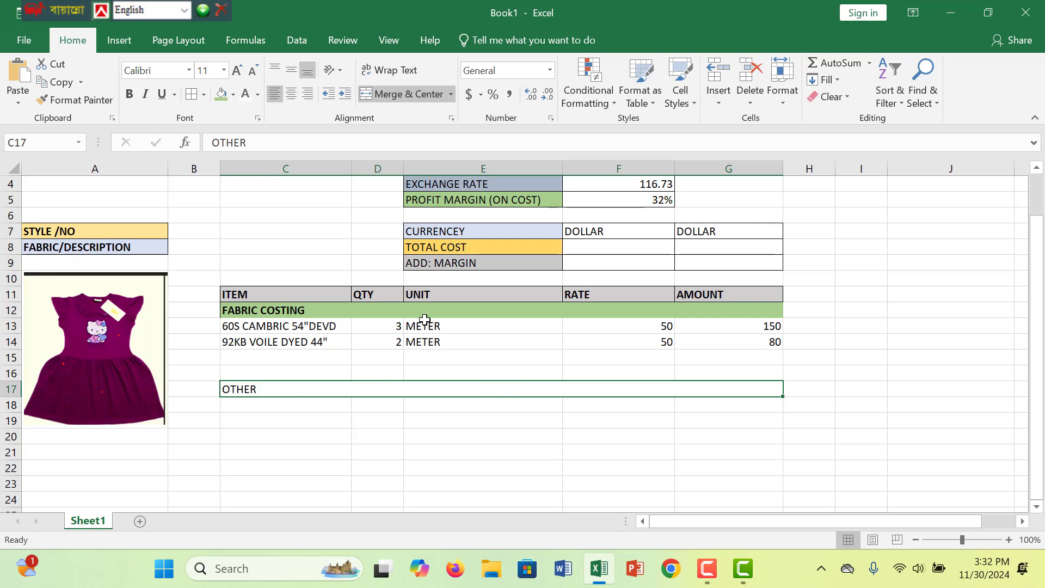
{"action": "left_click", "coordinate": [130, 96]}
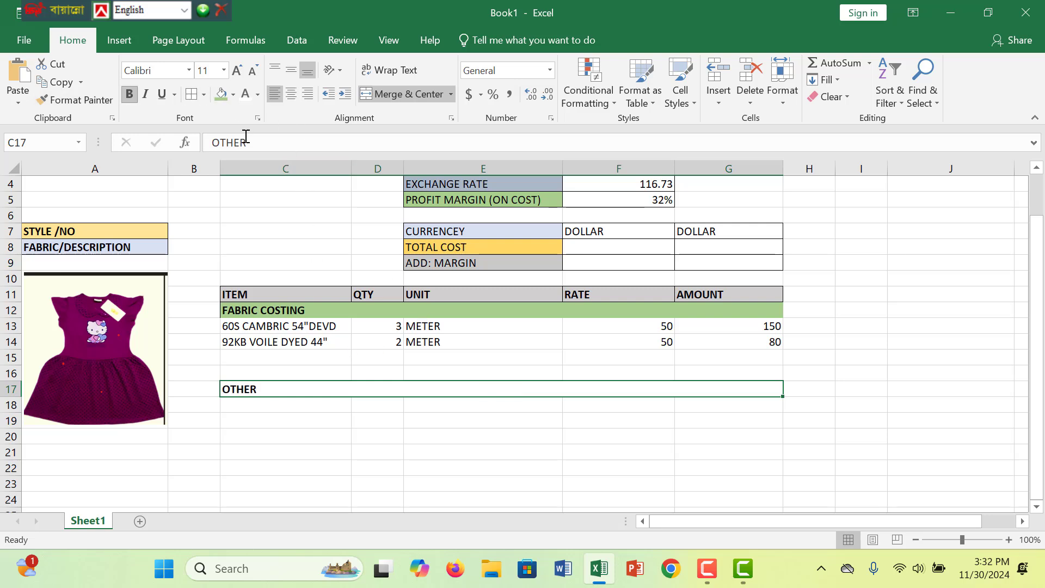
{"action": "left_click", "coordinate": [232, 95]}
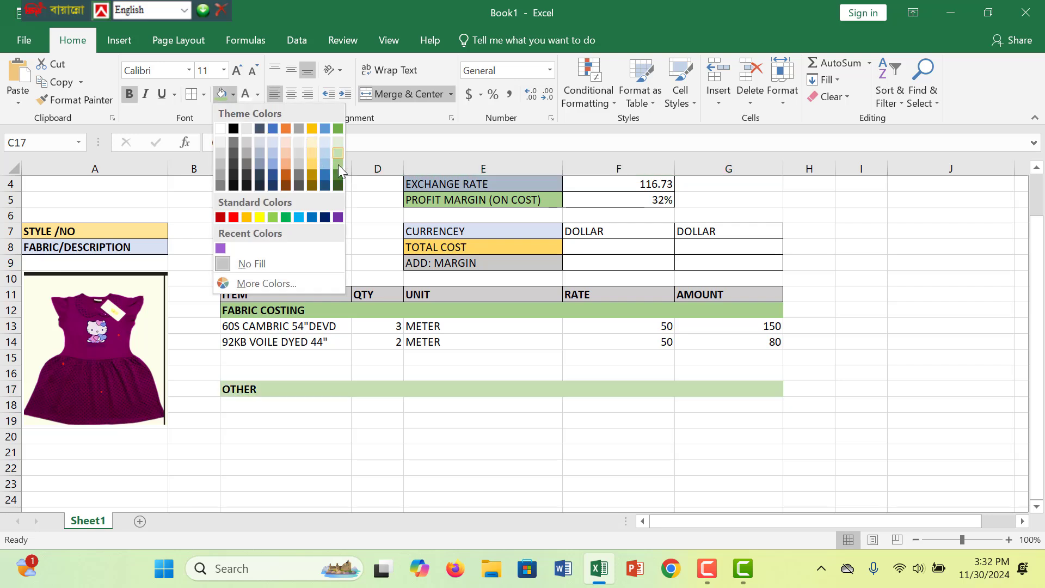
{"action": "left_click", "coordinate": [337, 163]}
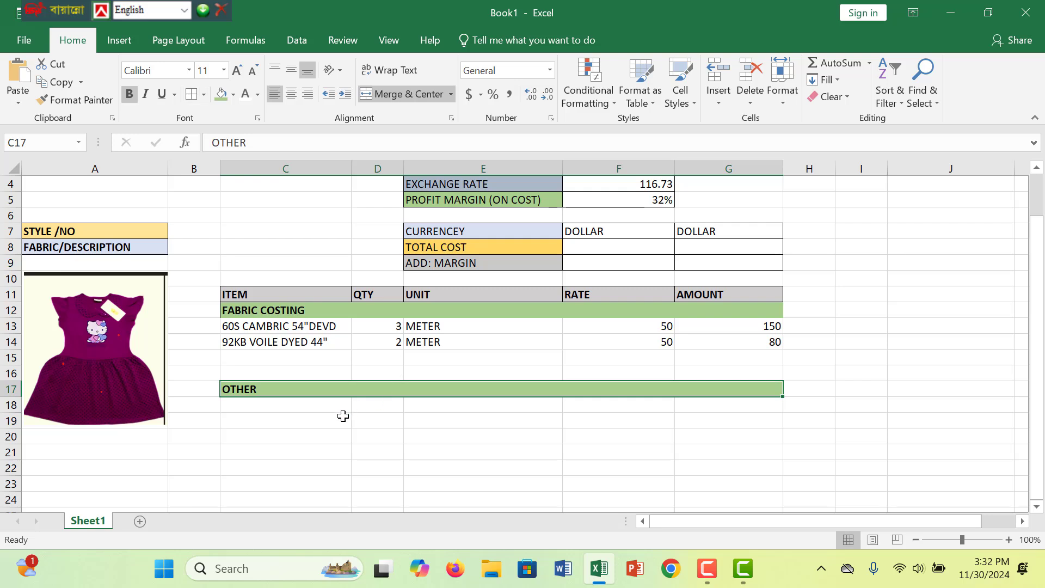
Step: Enter the items CUTTING in C18 and STICHING in C19 under the OTHER heading
{"action": "left_click", "coordinate": [304, 415]}
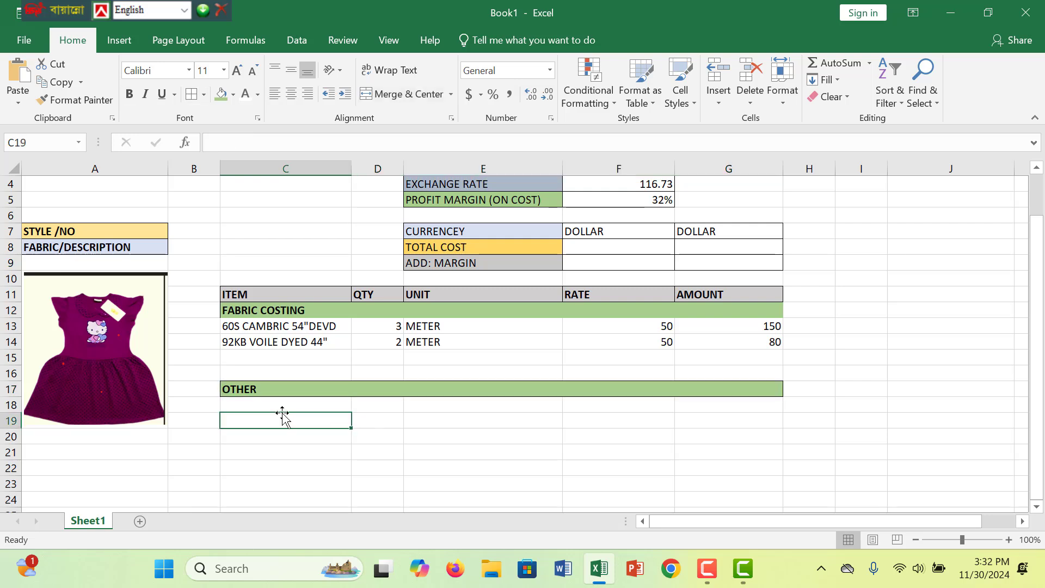
{"action": "key", "text": "Up"}
{"action": "type", "text": "C"}
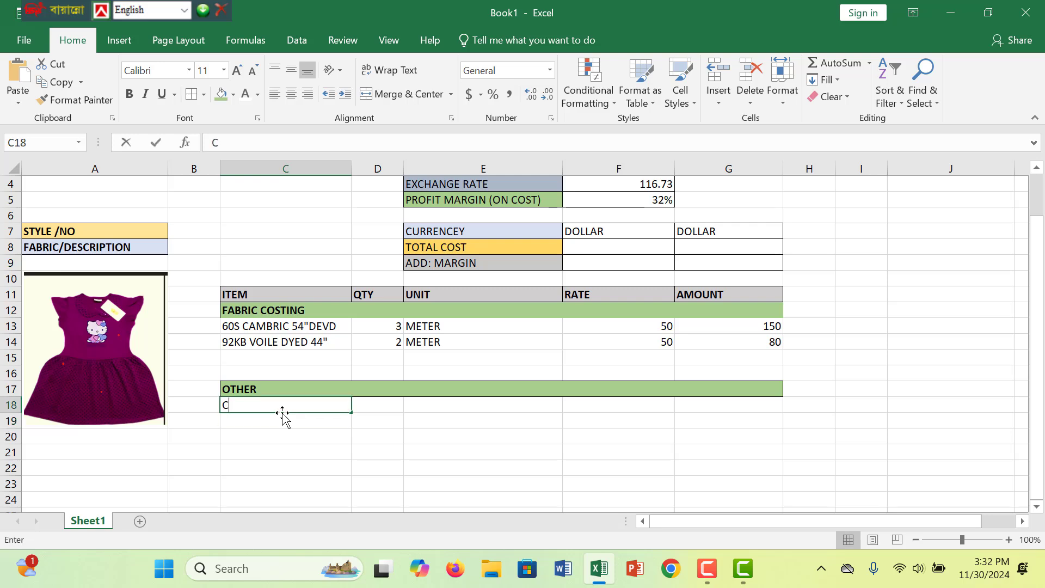
{"action": "type", "text": "UTTING"}
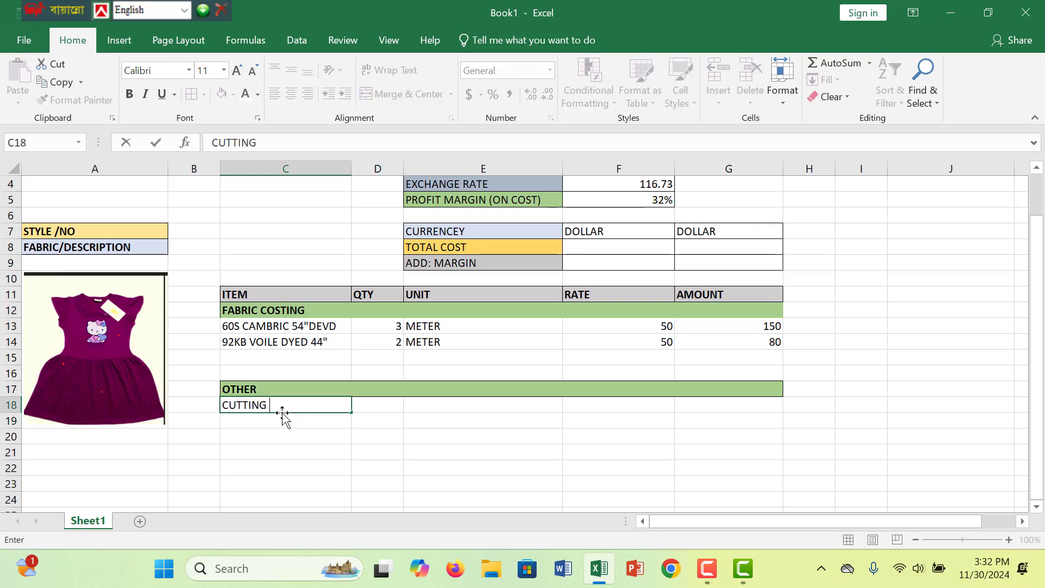
{"action": "key", "text": "Return"}
{"action": "type", "text": "S"}
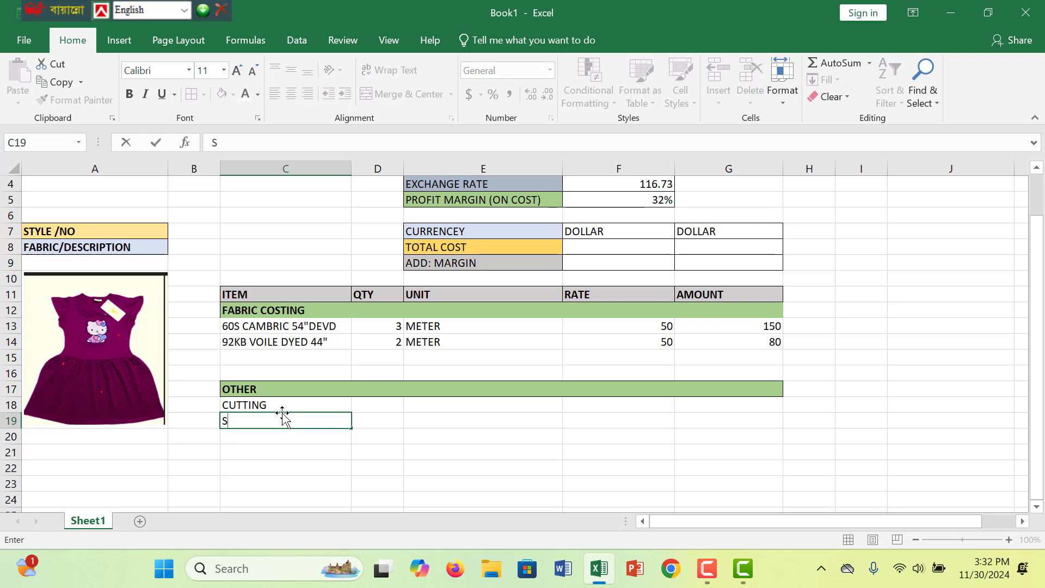
{"action": "type", "text": "TICHING"}
{"action": "key", "text": "Return"}
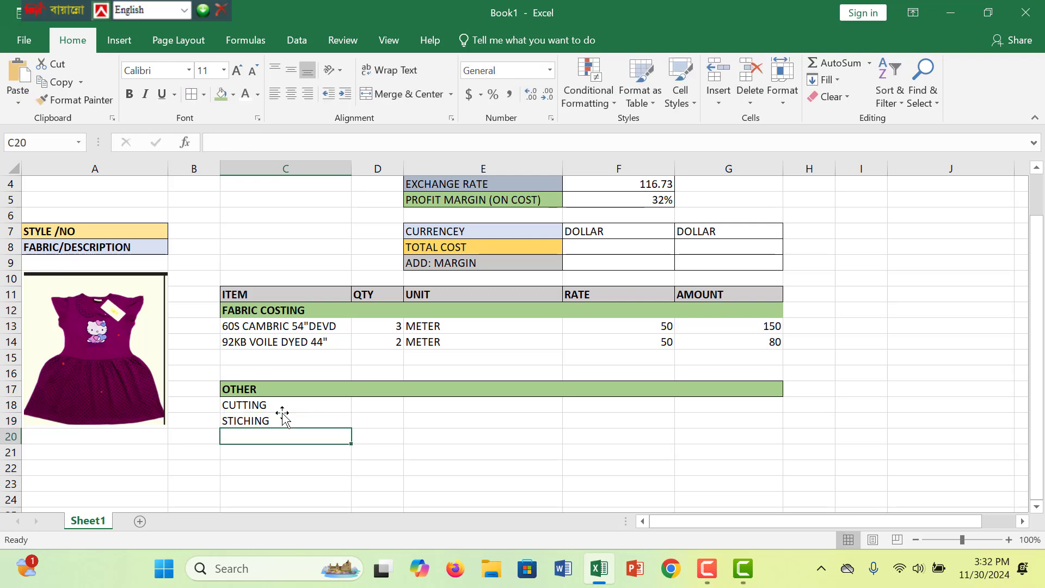
Step: Enter the items FINISHING in C20 and ACCESSORISIES in C21
{"action": "type", "text": "R"}
{"action": "type", "text": "I"}
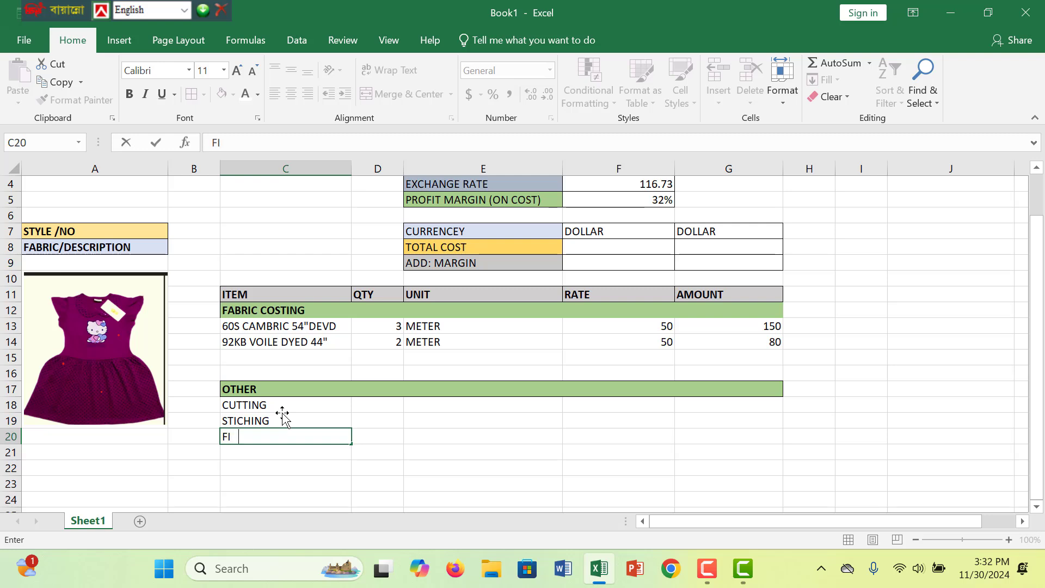
{"action": "type", "text": "NISHING"}
{"action": "key", "text": "Return"}
{"action": "type", "text": "ACC"}
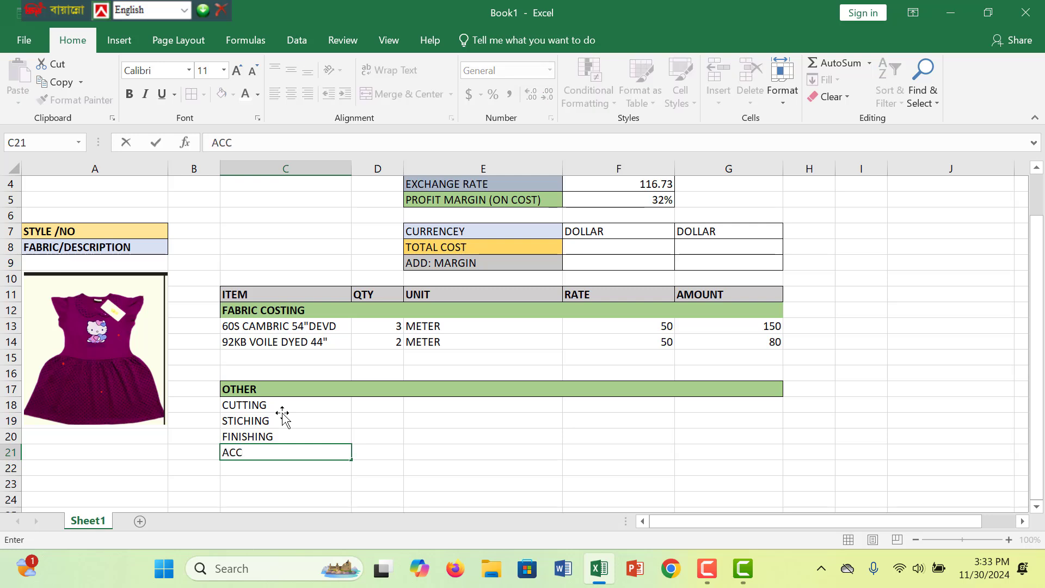
{"action": "type", "text": "ESSORISIES"}
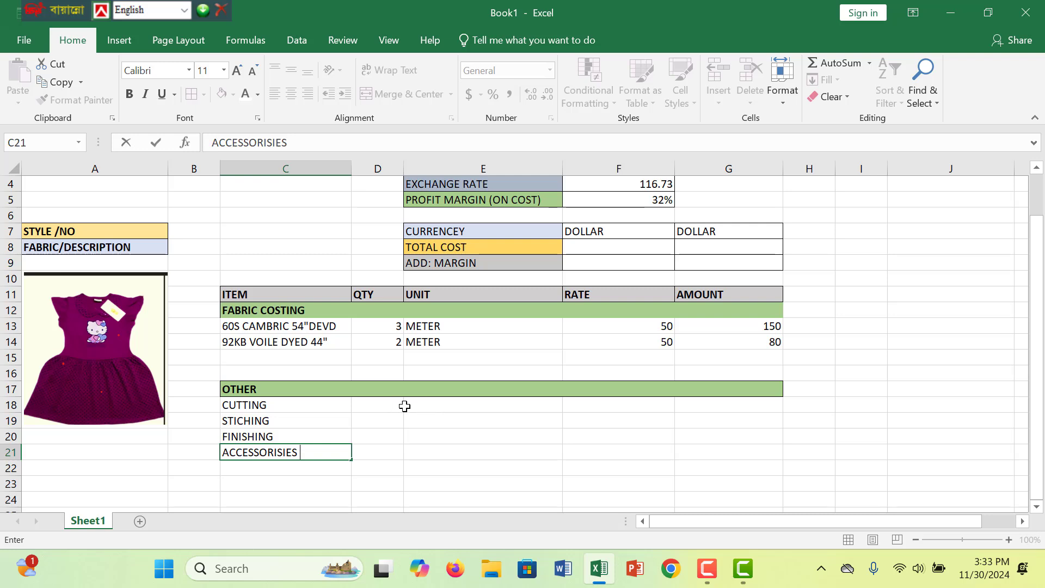
Step: Enter a quantity of 1 for CUTTING in D18 and fill it down through D21
{"action": "left_click", "coordinate": [389, 407]}
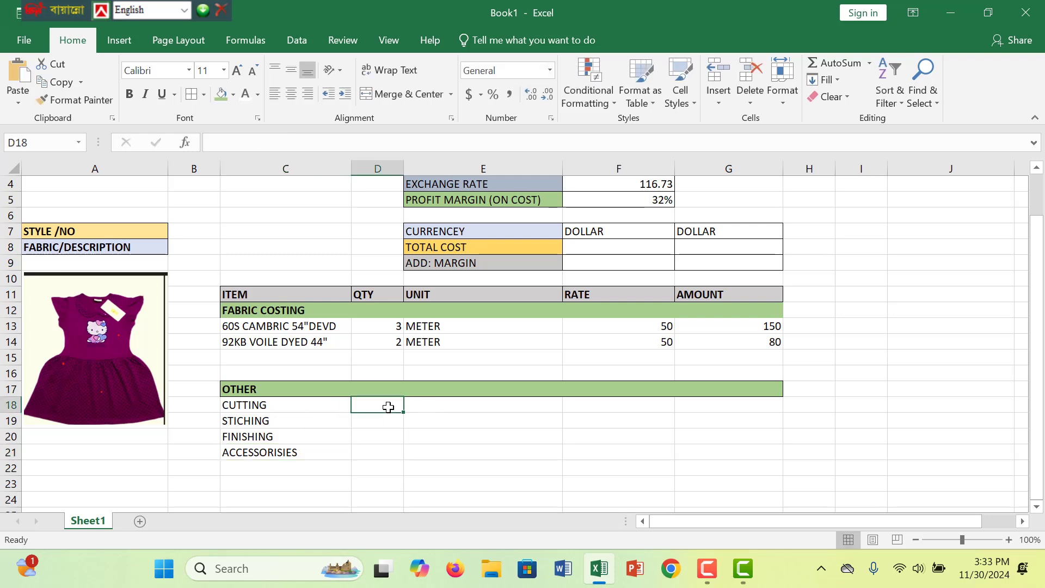
{"action": "type", "text": "1"}
{"action": "left_click", "coordinate": [389, 407]}
{"action": "left_click_drag", "start_coordinate": [405, 412], "coordinate": [401, 465]}
{"action": "left_click", "coordinate": [524, 454]}
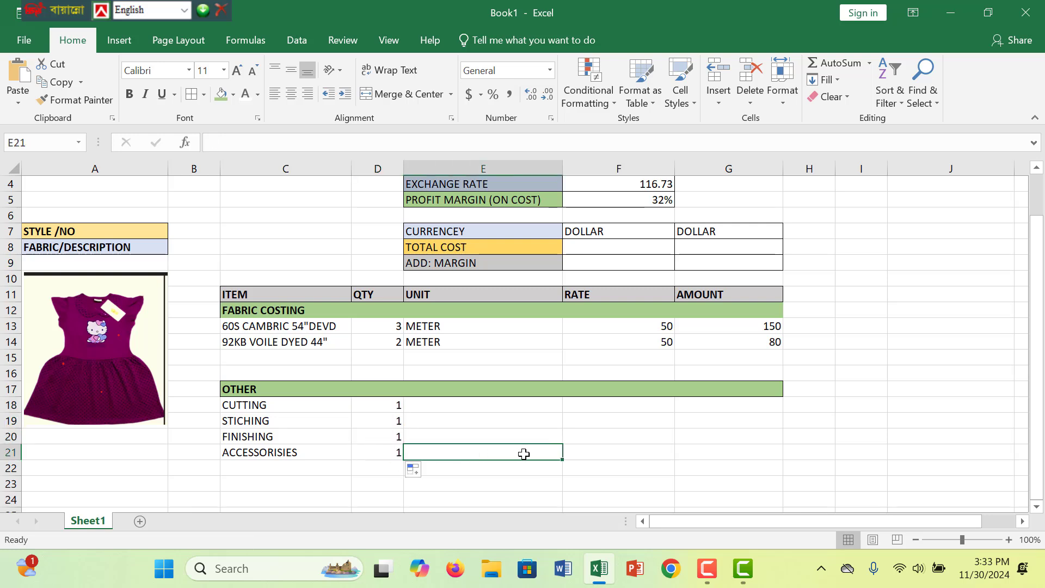
Step: Enter PICES as the unit in E18 and fill it down through E22
{"action": "left_click", "coordinate": [487, 408]}
{"action": "type", "text": "P"}
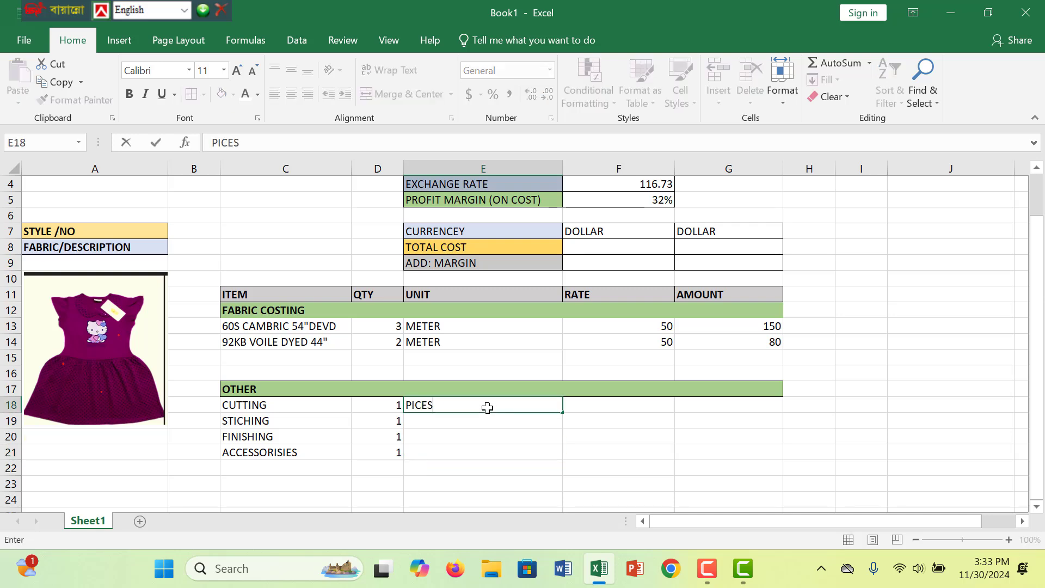
{"action": "type", "text": "ICES"}
{"action": "key", "text": "Return"}
{"action": "left_click", "coordinate": [487, 408]}
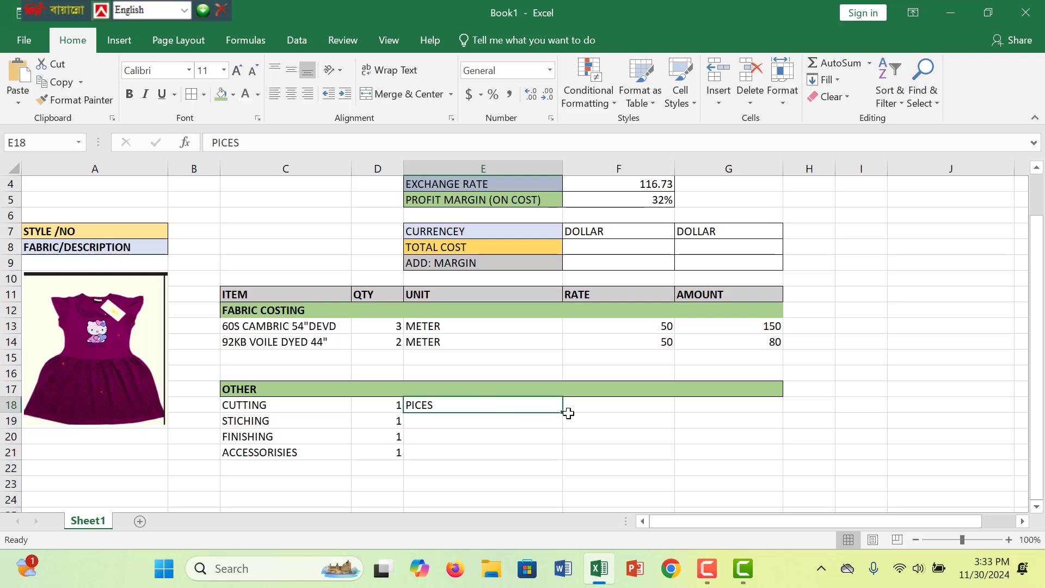
{"action": "left_click_drag", "start_coordinate": [565, 414], "coordinate": [564, 475]}
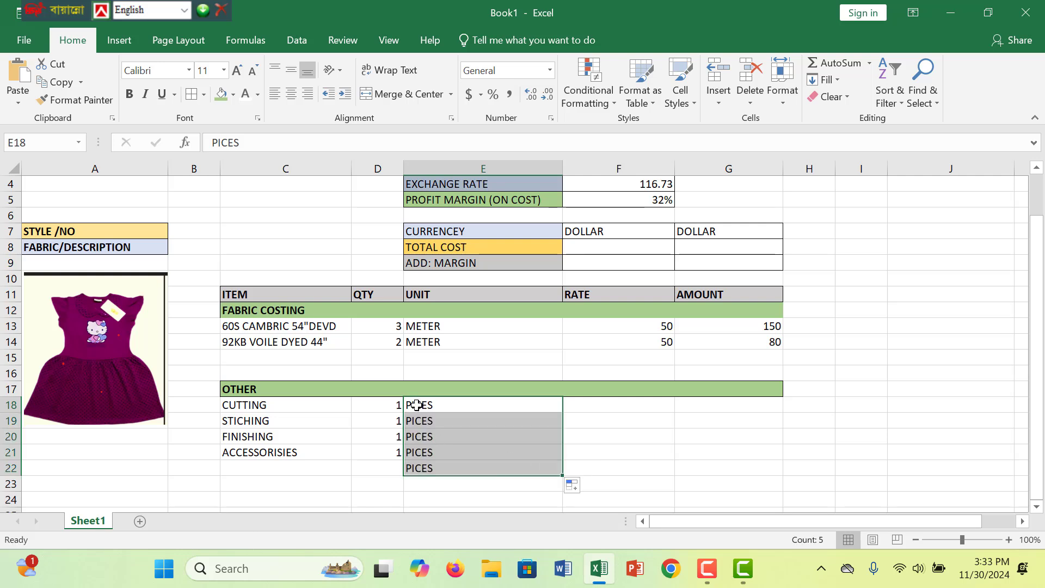
Step: Correct the unit's spelling to PIECES in E18 and fill it down through E22
{"action": "double_click", "coordinate": [416, 403]}
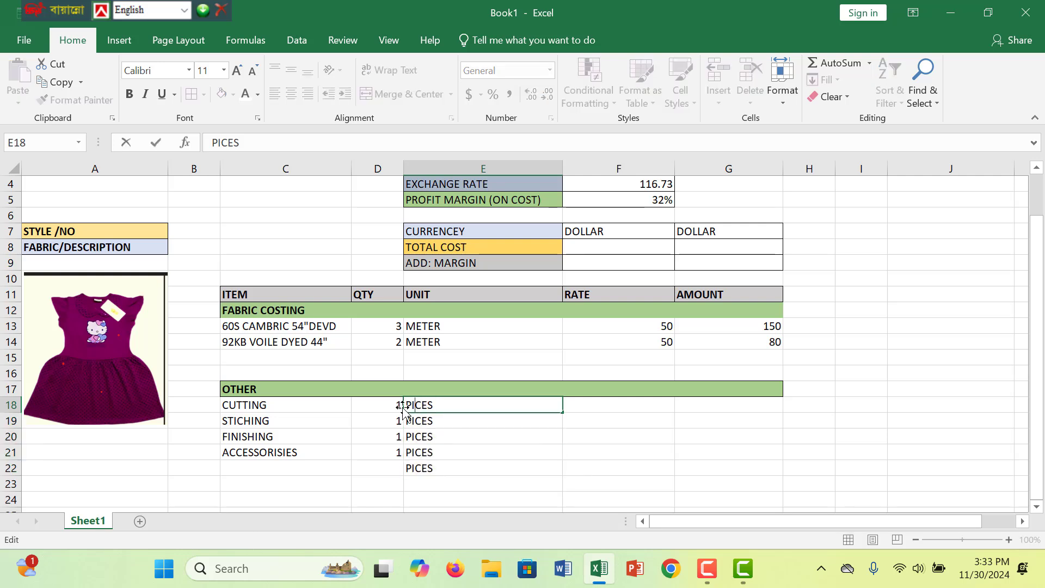
{"action": "type", "text": "E"}
{"action": "left_click_drag", "start_coordinate": [562, 416], "coordinate": [563, 474]}
Step: Enter the rates 10, 75, 45 and 25 in F18 through F21 for CUTTING, STICHING, FINISHING and ACCESSORISIES
{"action": "left_click", "coordinate": [630, 411]}
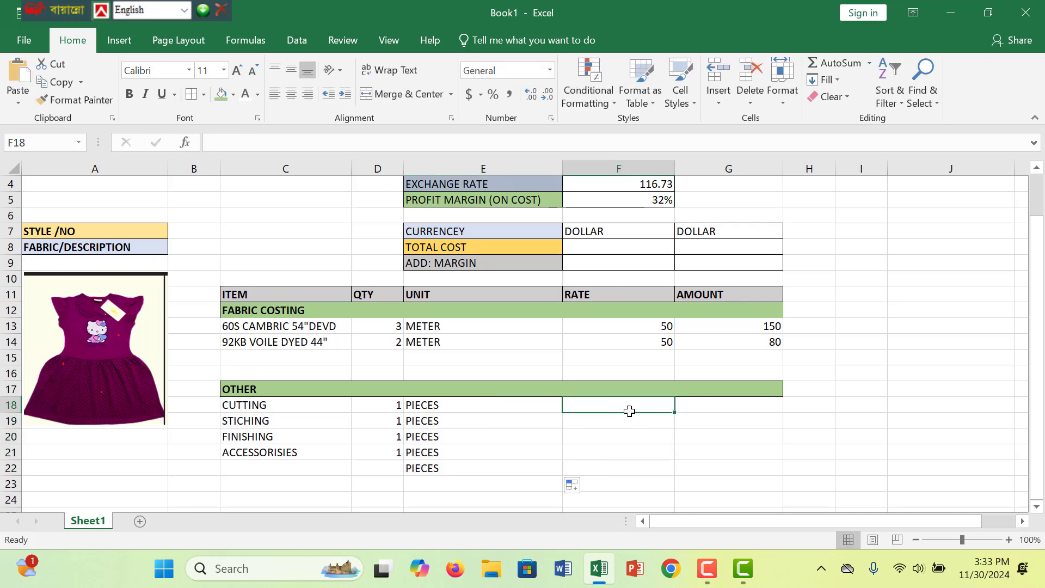
{"action": "type", "text": "10"}
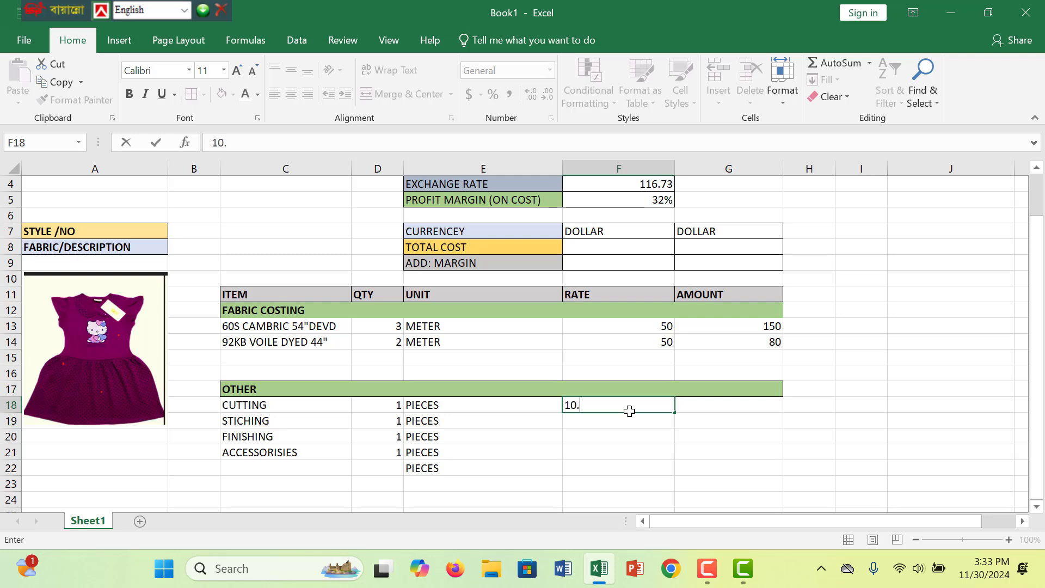
{"action": "key", "text": "Return"}
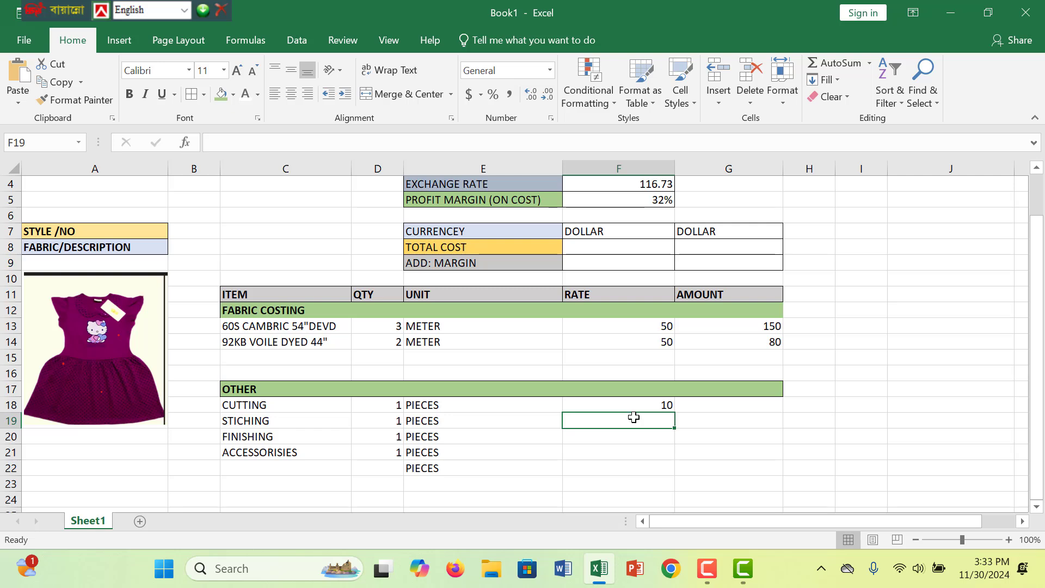
{"action": "type", "text": "75"}
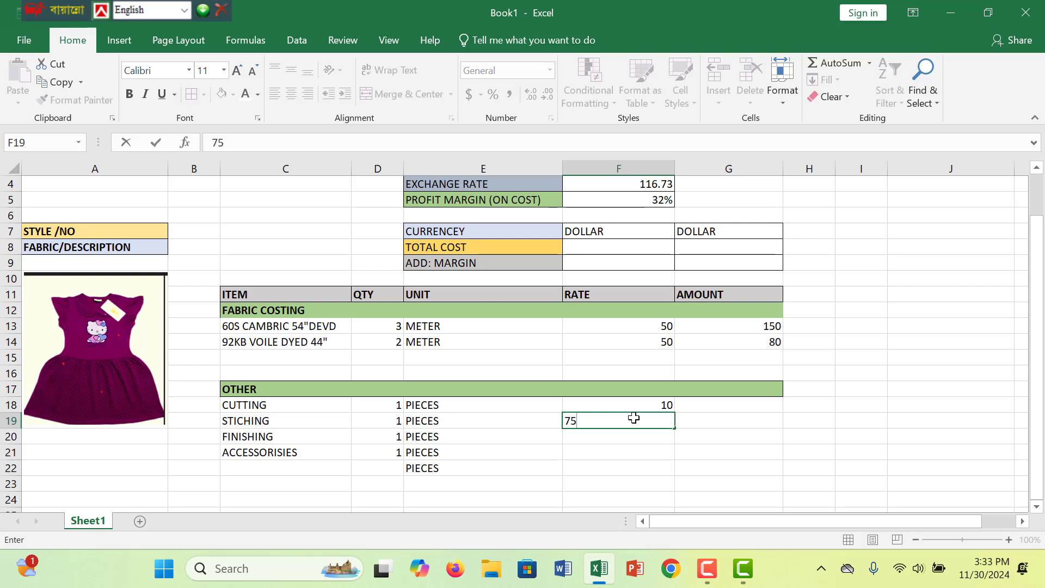
{"action": "key", "text": "Return"}
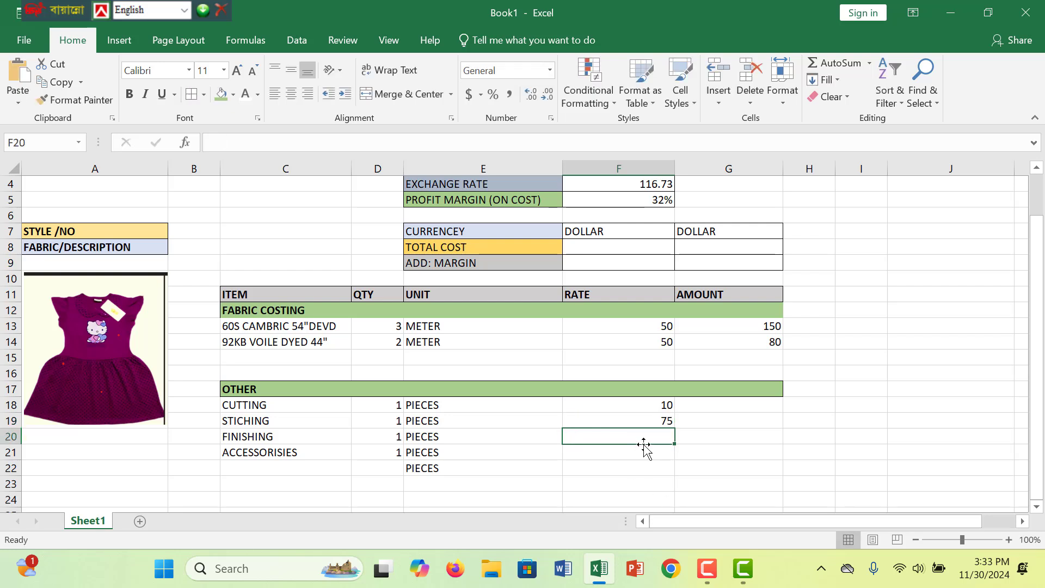
{"action": "type", "text": "45"}
{"action": "key", "text": "Return"}
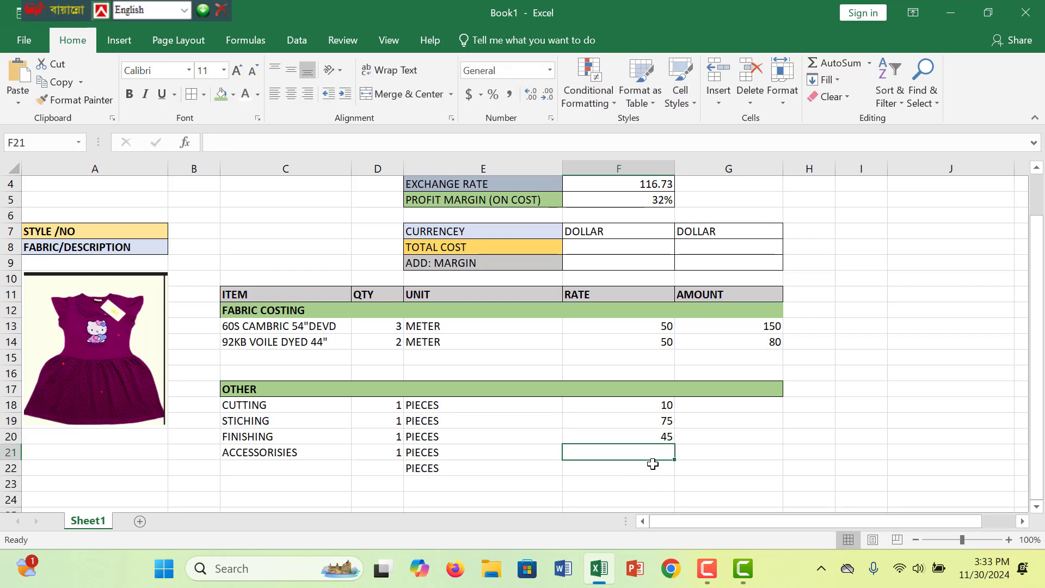
{"action": "type", "text": "25"}
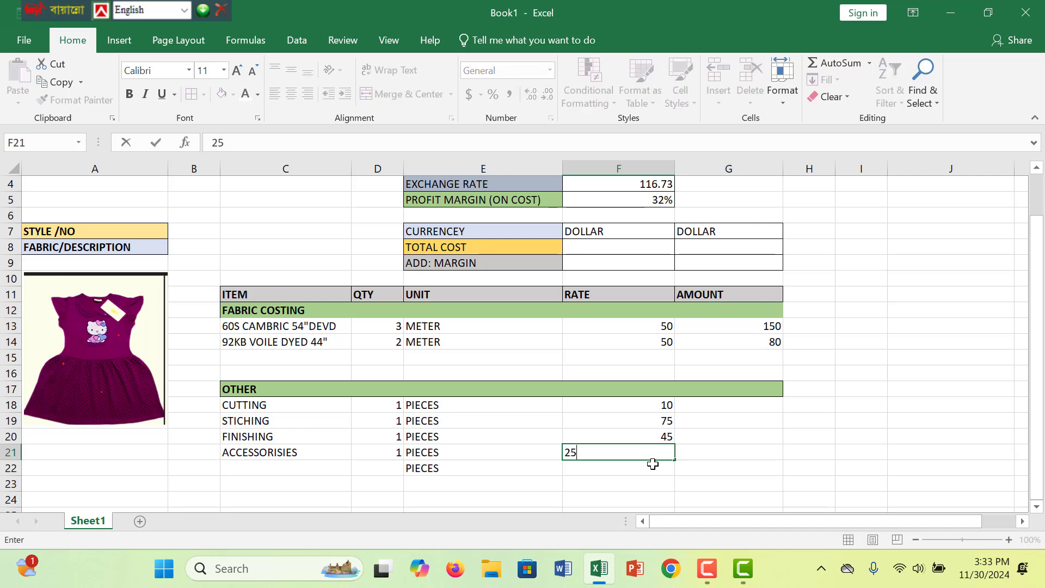
Step: Clear the extra PIECES unit from E22, below the last item of the OTHER table
{"action": "left_click", "coordinate": [429, 469]}
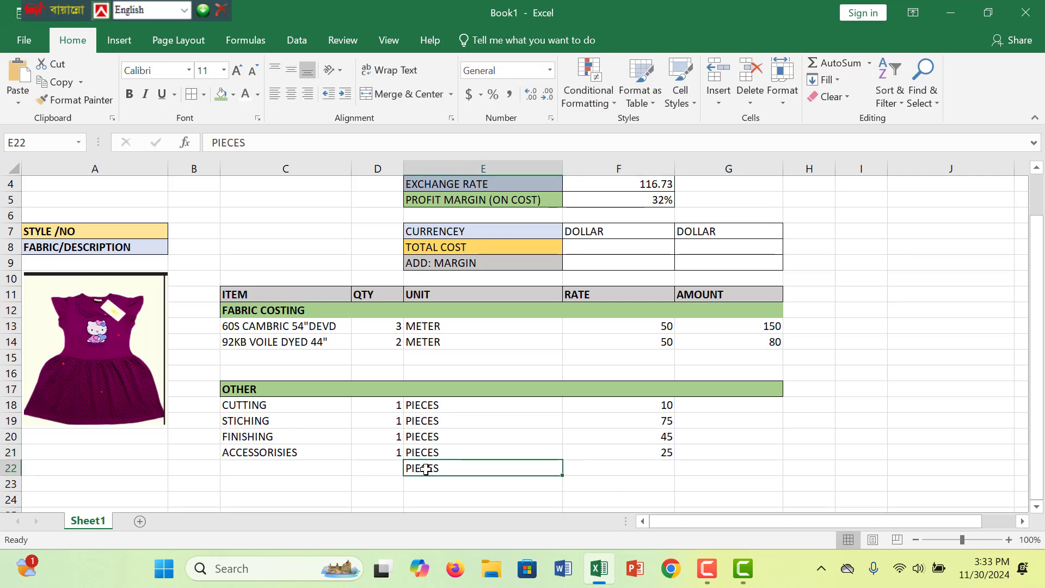
{"action": "key", "text": "BackSpace"}
{"action": "left_click", "coordinate": [733, 394]}
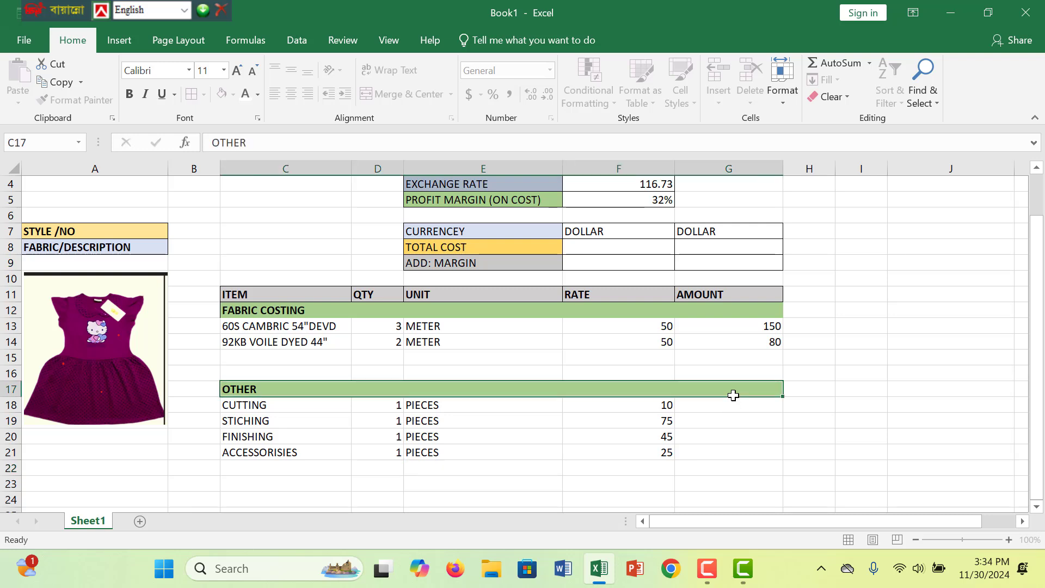
Step: Enter the formula =F18*D18 in G18 to calculate the CUTTING amount
{"action": "left_click", "coordinate": [727, 407]}
{"action": "type", "text": "="}
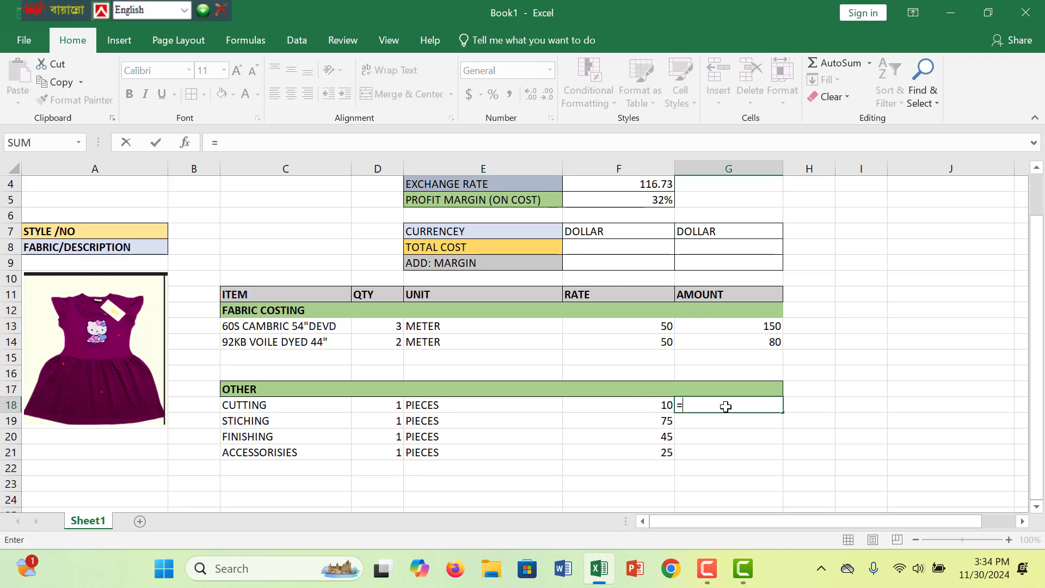
{"action": "left_click", "coordinate": [623, 408]}
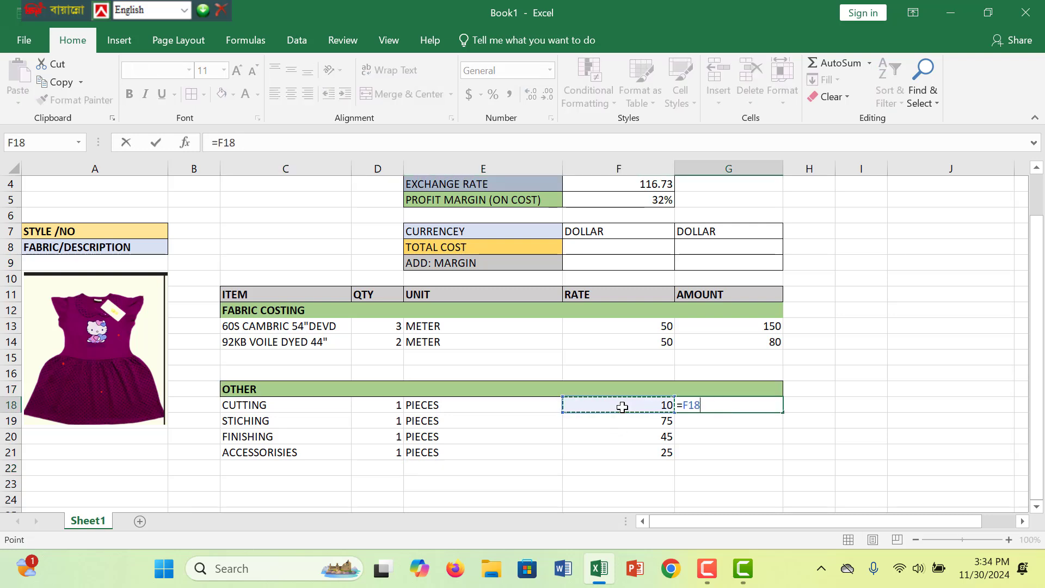
{"action": "type", "text": "*"}
{"action": "left_click", "coordinate": [386, 403]}
{"action": "key", "text": "Return"}
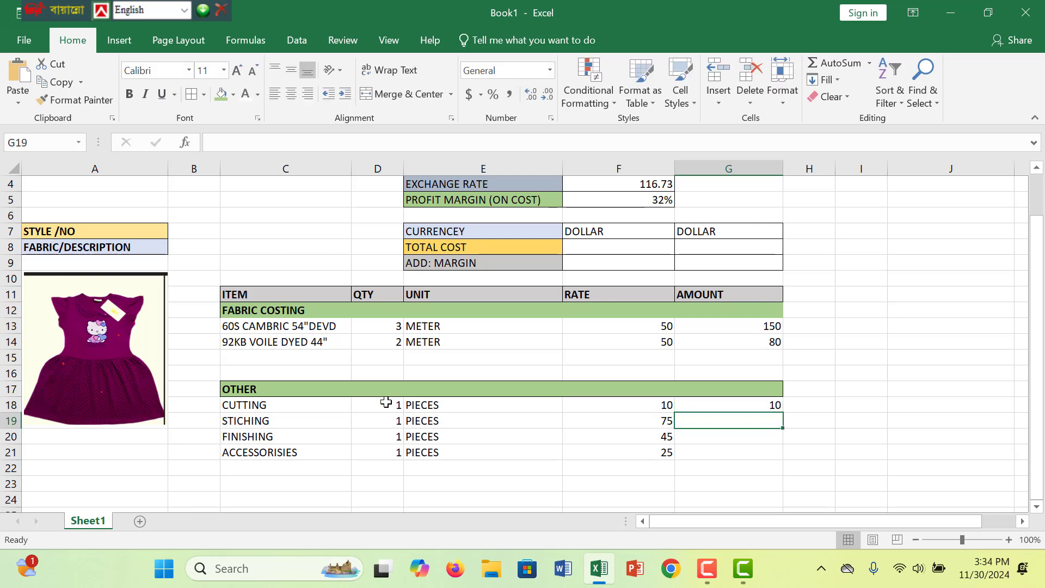
Step: Try extending the CUTTING amount formula in G18 to =F18*D18*E18
{"action": "double_click", "coordinate": [768, 405]}
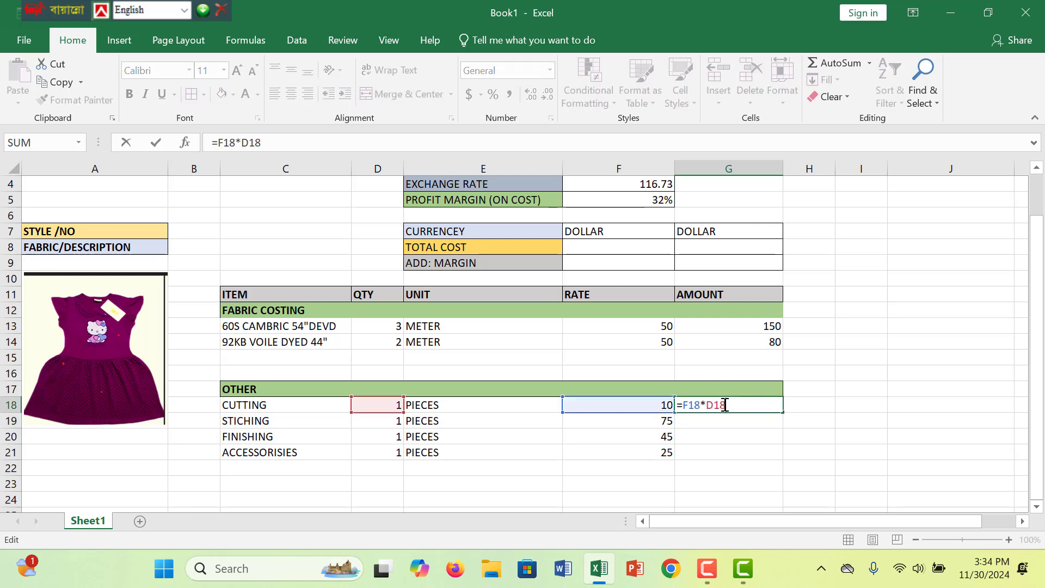
{"action": "type", "text": "*"}
{"action": "left_click", "coordinate": [494, 409]}
{"action": "key", "text": "Return"}
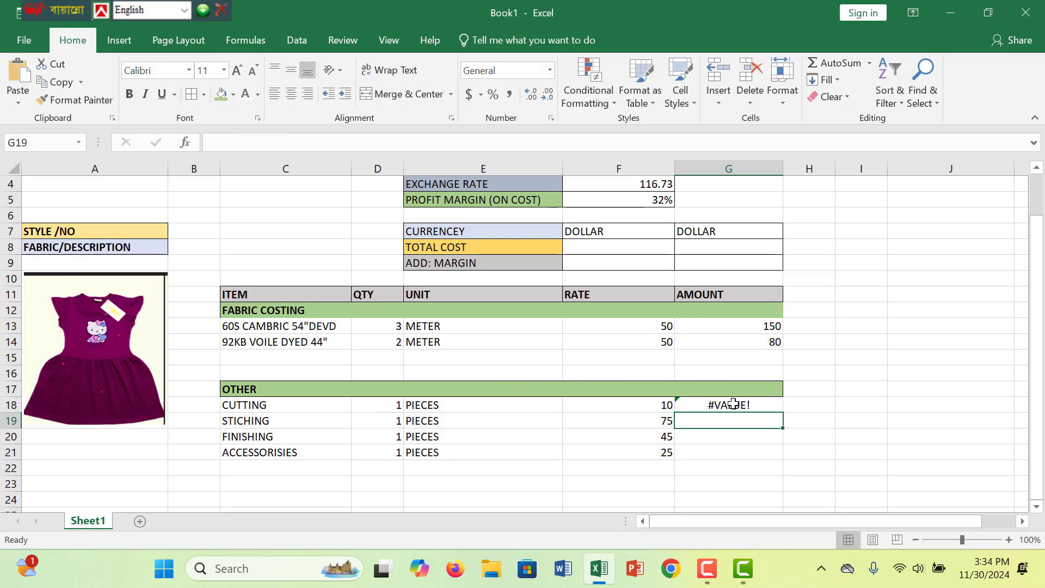
Step: Try changing the CUTTING amount formula in G18 to =F18*D18+E18
{"action": "double_click", "coordinate": [757, 407]}
{"action": "key", "text": "BackSpace"}
{"action": "key", "text": "BackSpace"}
{"action": "key", "text": "BackSpace"}
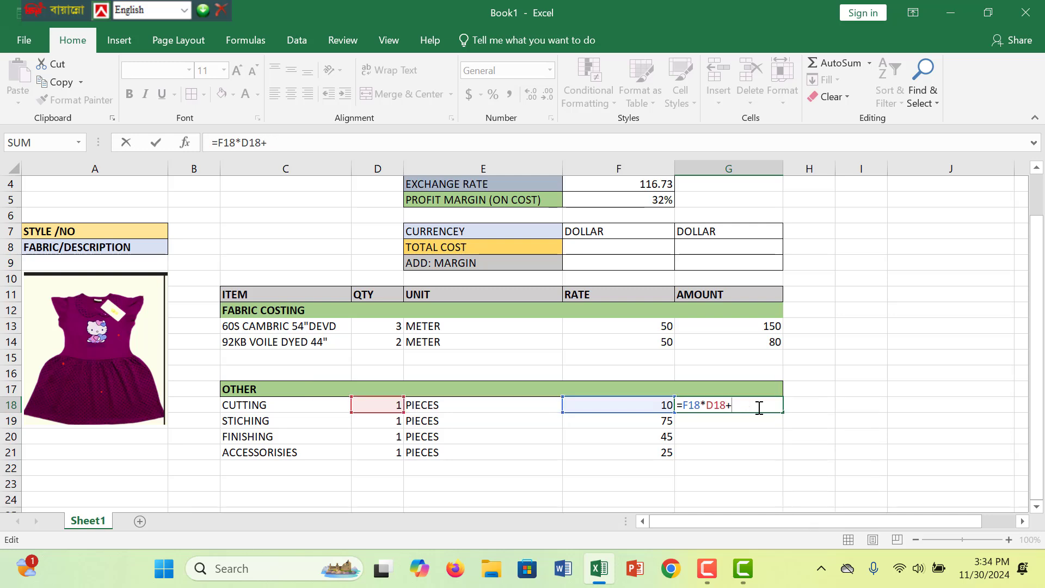
{"action": "type", "text": "+"}
{"action": "left_click", "coordinate": [428, 405]}
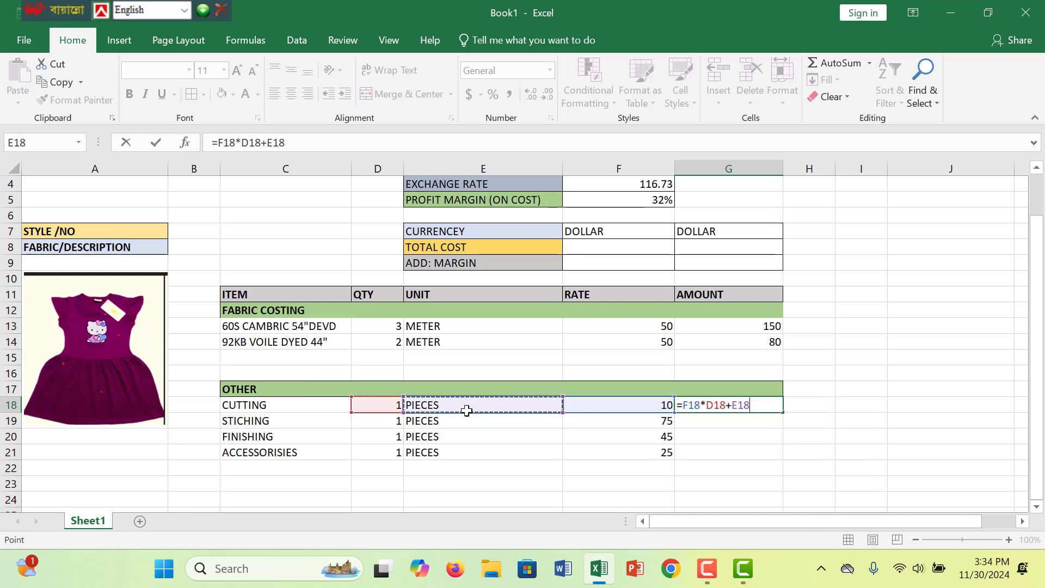
{"action": "key", "text": "Return"}
Step: Remove the added E18 term so the formula in G18 reads =F18*D18
{"action": "left_click", "coordinate": [737, 406]}
{"action": "double_click", "coordinate": [759, 408]}
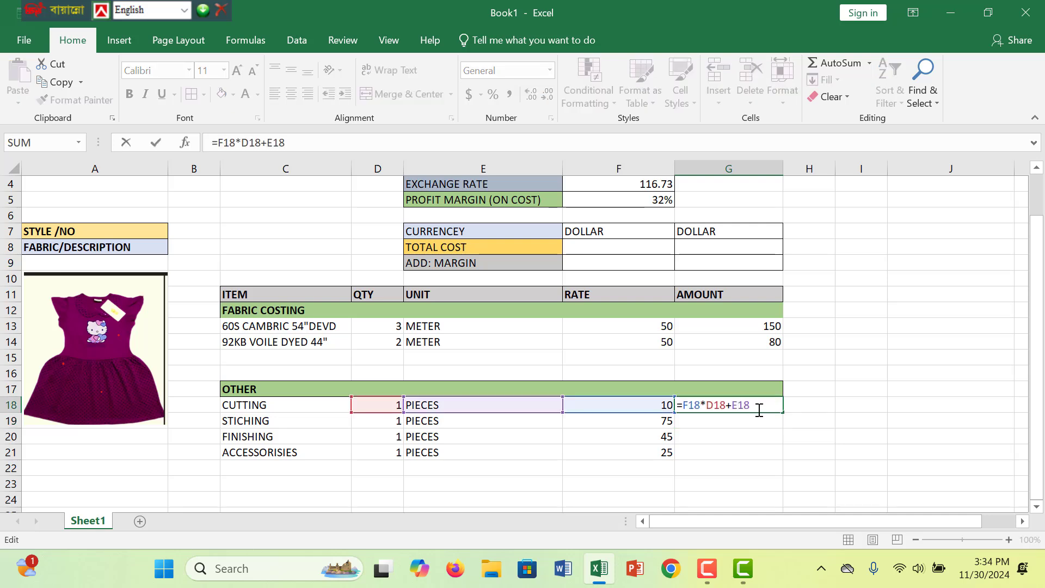
{"action": "key", "text": "BackSpace"}
{"action": "key", "text": "BackSpace"}
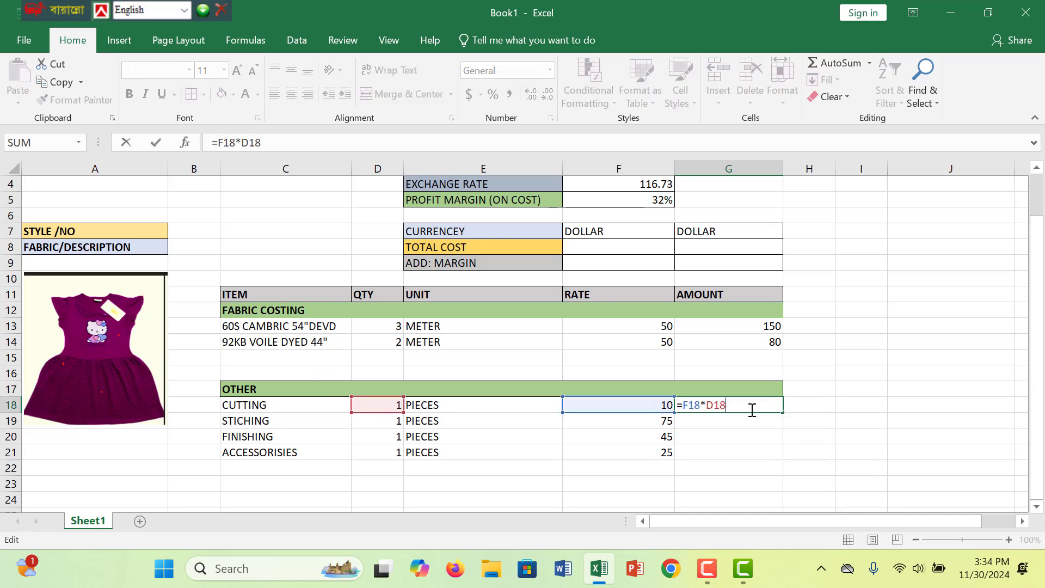
{"action": "key", "text": "Return"}
Step: Fill the amount formula from G18 down through G22 and clear the surplus copy in G22
{"action": "left_click", "coordinate": [751, 407]}
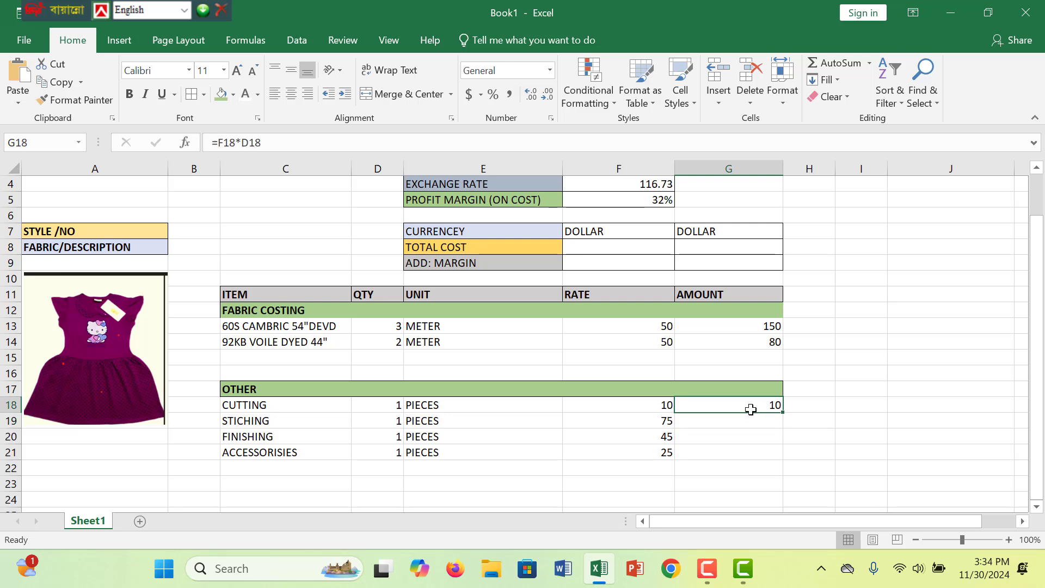
{"action": "left_click_drag", "start_coordinate": [783, 410], "coordinate": [784, 466]}
{"action": "left_click_drag", "start_coordinate": [744, 420], "coordinate": [744, 443]}
{"action": "left_click", "coordinate": [777, 469]}
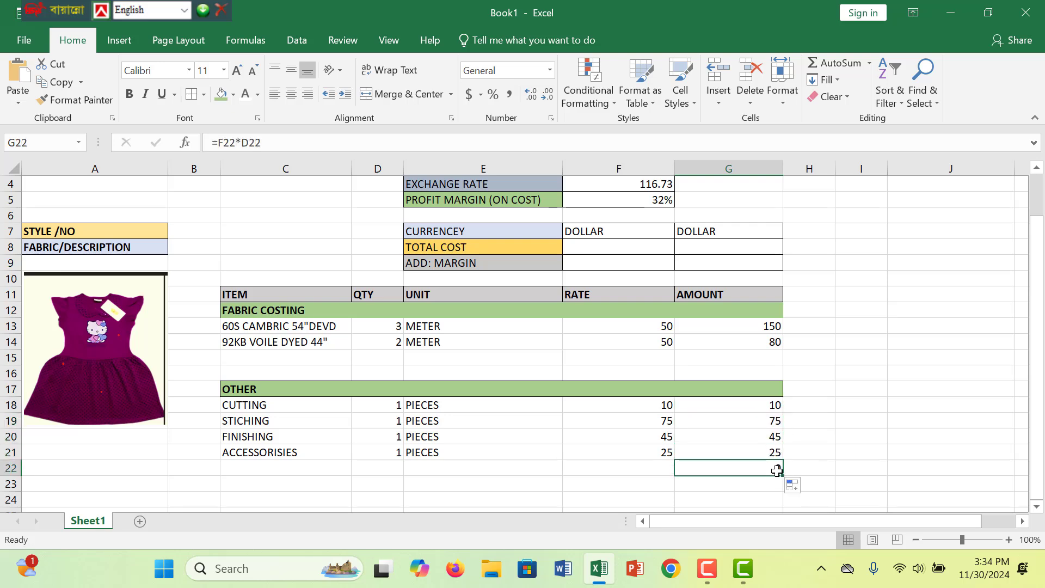
{"action": "key", "text": "BackSpace"}
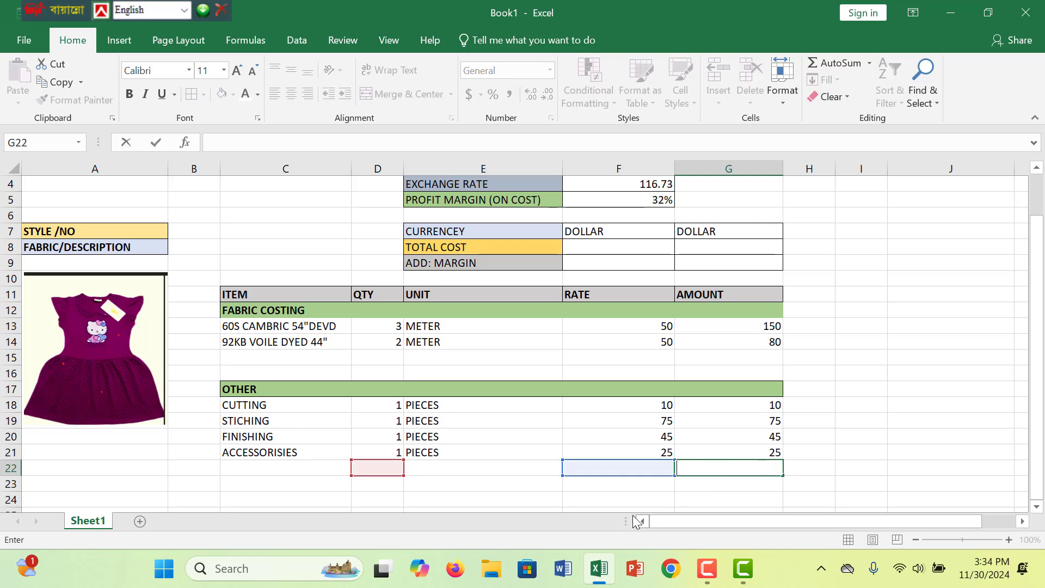
{"action": "left_click", "coordinate": [498, 494]}
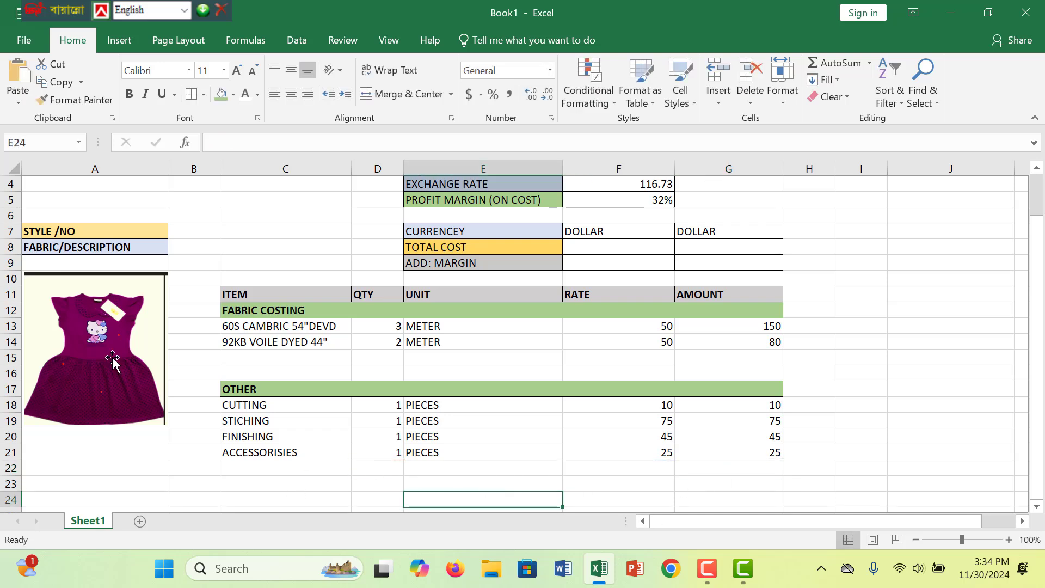
Step: Select the whole sheet and hide its gridlines
{"action": "left_click", "coordinate": [12, 168]}
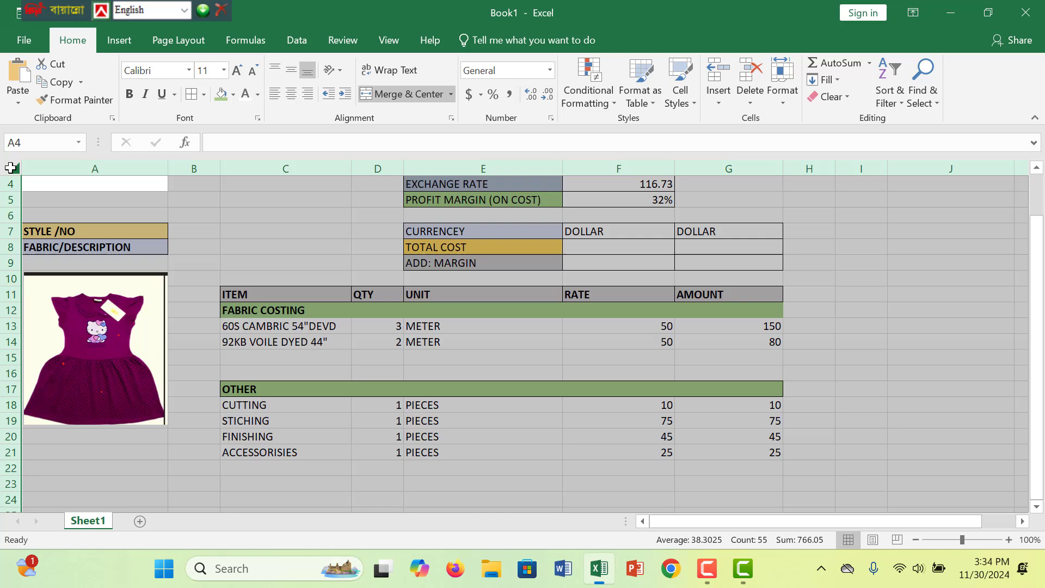
{"action": "left_click", "coordinate": [12, 170]}
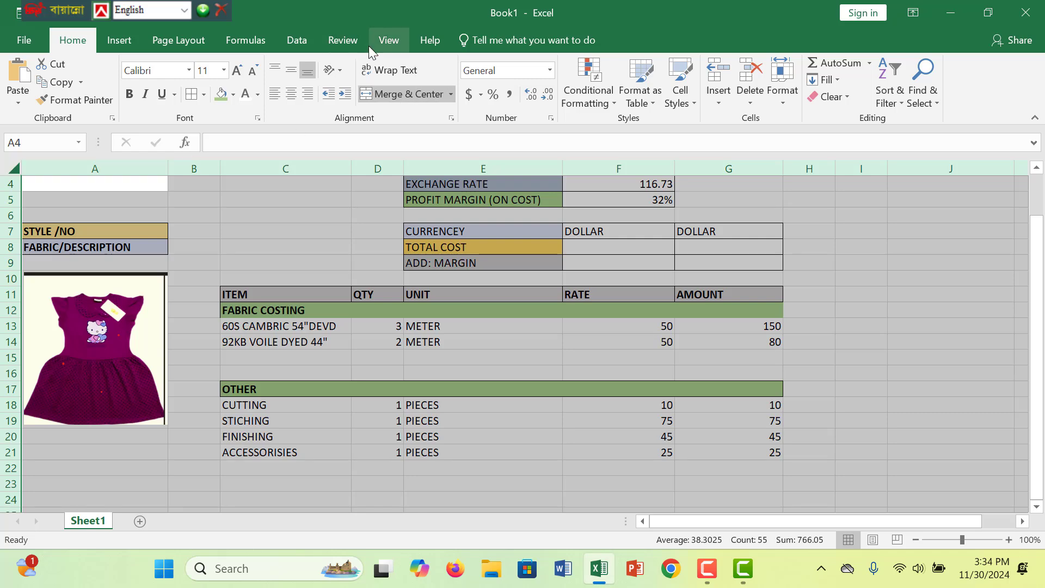
{"action": "left_click", "coordinate": [382, 43]}
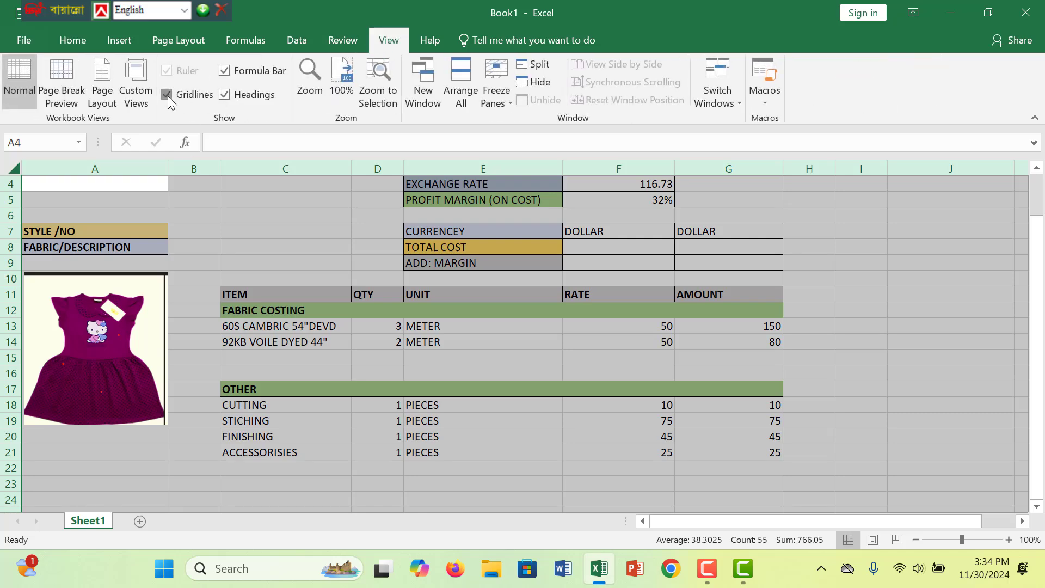
{"action": "left_click", "coordinate": [168, 96]}
{"action": "left_click", "coordinate": [665, 294]}
{"action": "left_click", "coordinate": [463, 326]}
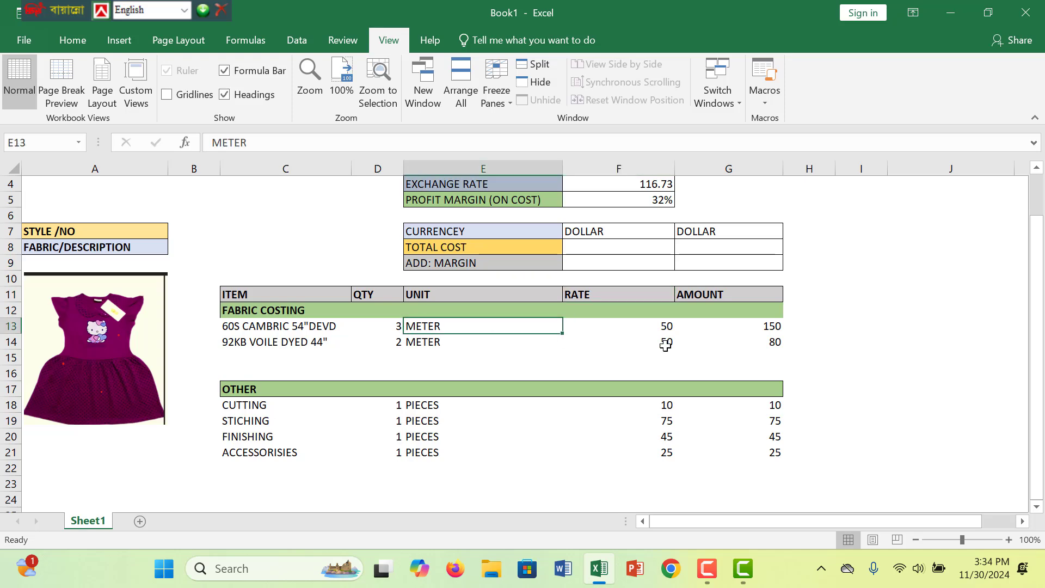
Step: Change the font of the Costing Sheet Format -1 title in H1 to Times New Roman
{"action": "left_click", "coordinate": [953, 540]}
{"action": "left_click", "coordinate": [811, 426]}
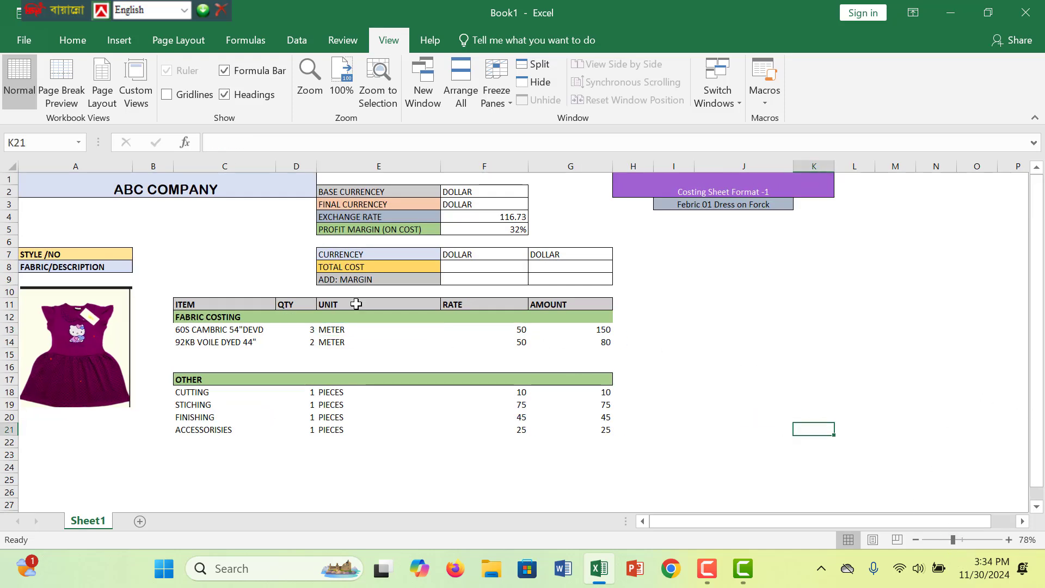
{"action": "left_click", "coordinate": [706, 375]}
{"action": "left_click", "coordinate": [956, 540]}
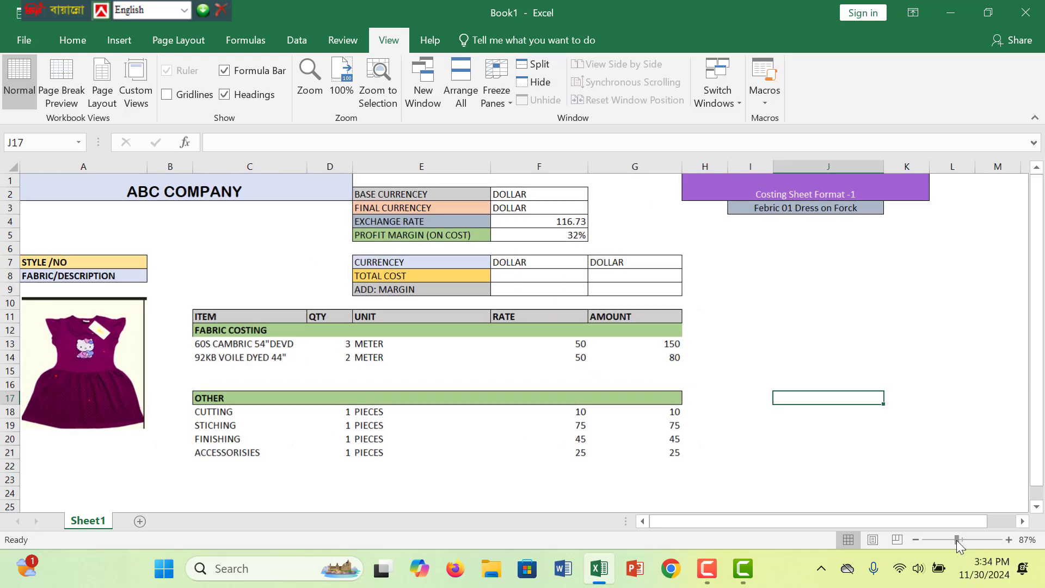
{"action": "left_click", "coordinate": [781, 453]}
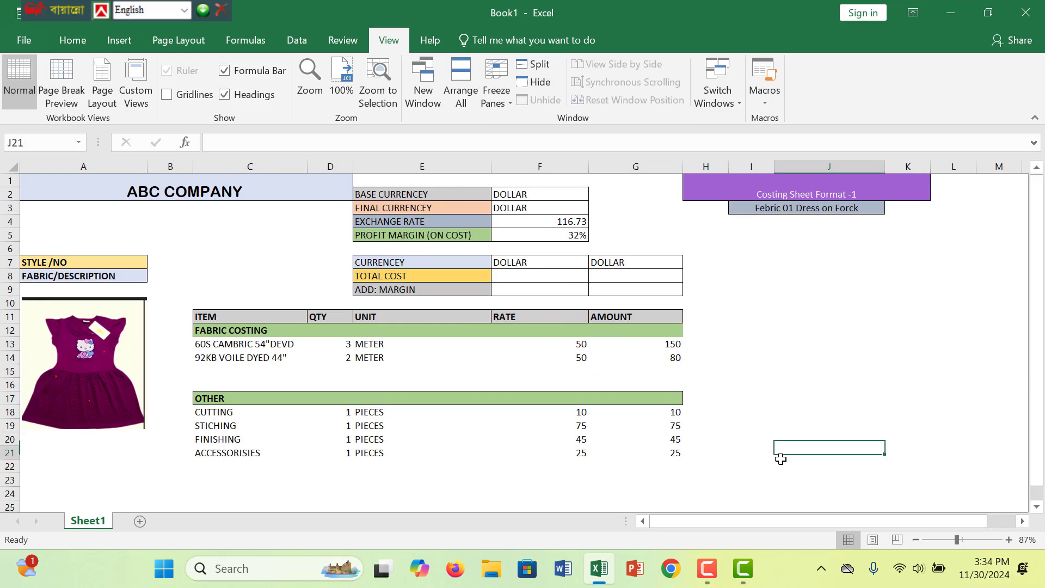
{"action": "left_click", "coordinate": [788, 179]}
{"action": "left_click", "coordinate": [70, 39]}
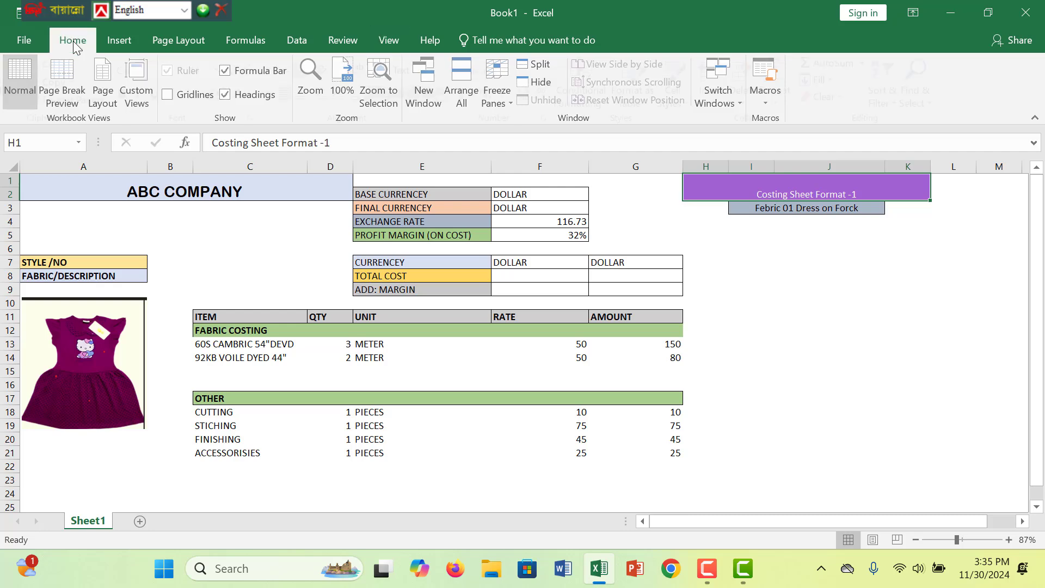
{"action": "left_click", "coordinate": [189, 70]}
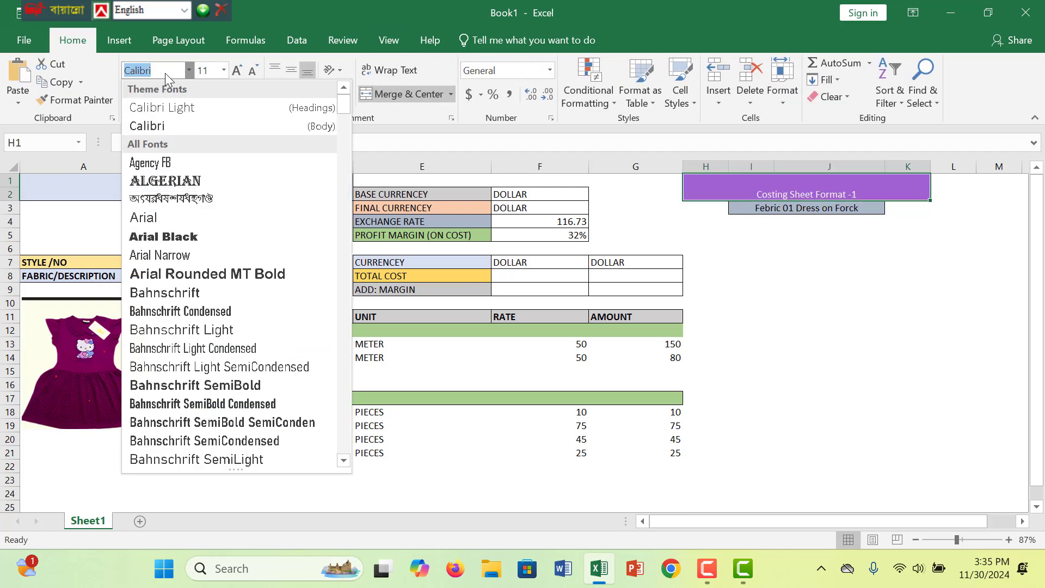
{"action": "type", "text": "Times New Ro"}
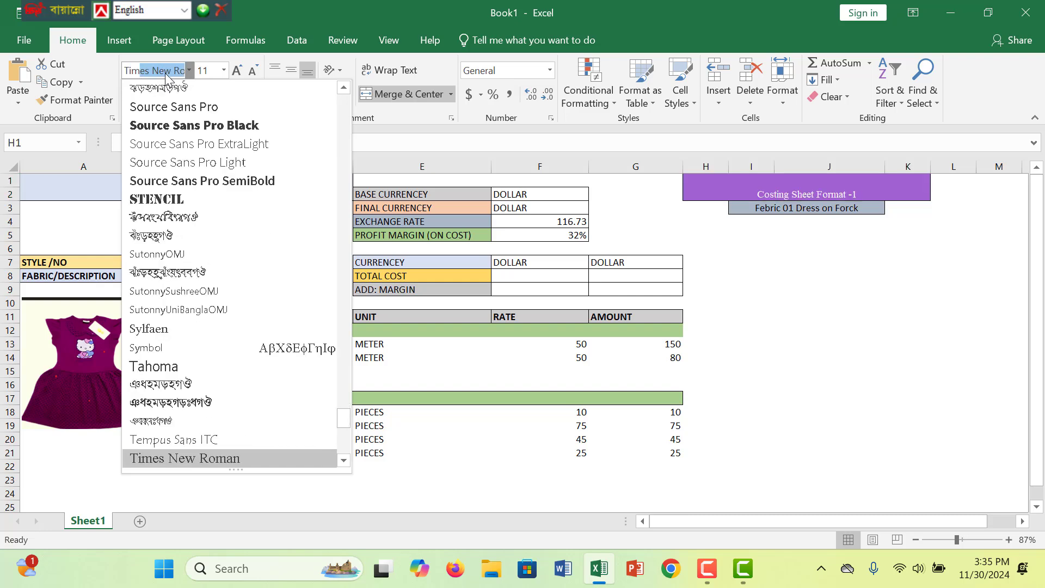
{"action": "key", "text": "Return"}
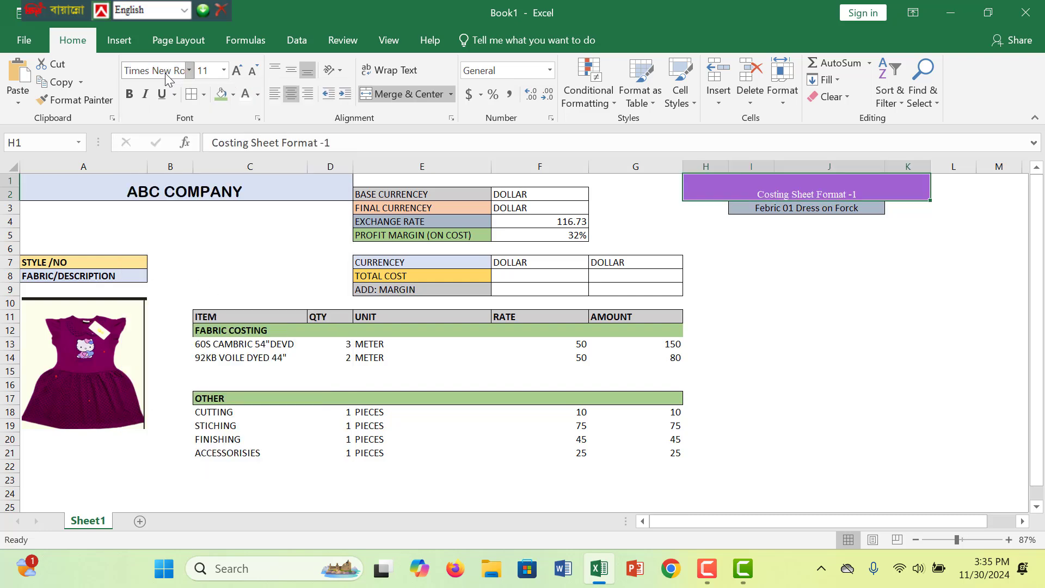
Step: Increase the font size of the Costing Sheet Format -1 title to 16
{"action": "left_click", "coordinate": [237, 71]}
{"action": "left_click", "coordinate": [236, 70]}
{"action": "left_click", "coordinate": [236, 71]}
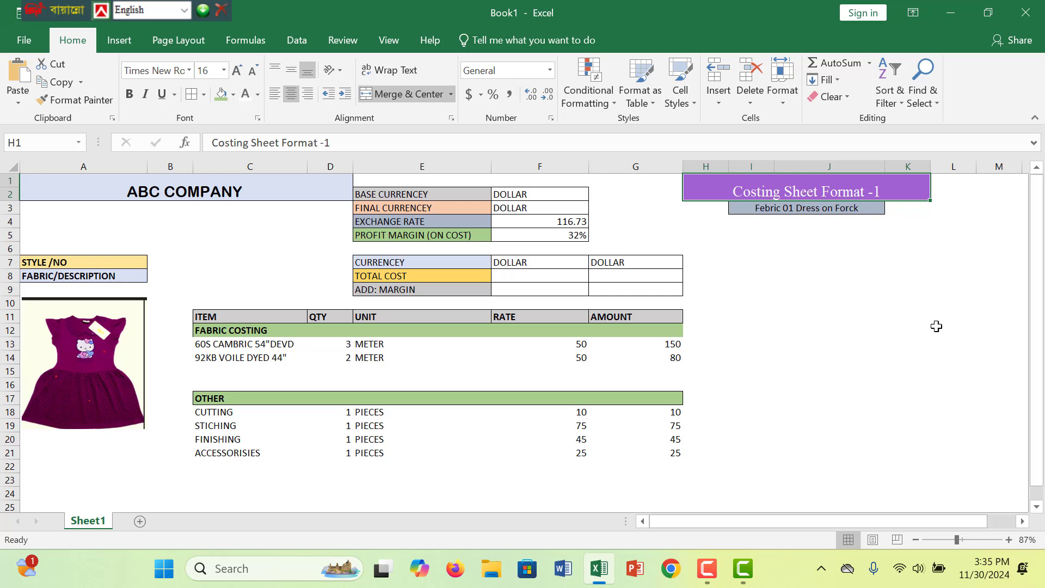
{"action": "left_click", "coordinate": [926, 320]}
Step: Increase the font size of the Febric 01 Dress on Forck subtitle in I3 by one increment
{"action": "left_click", "coordinate": [830, 214]}
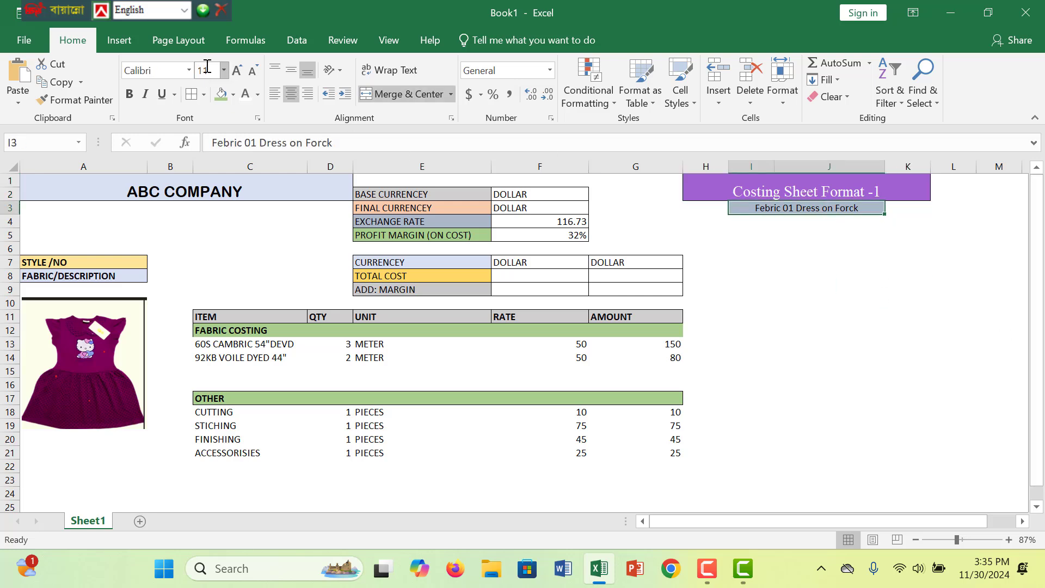
{"action": "left_click", "coordinate": [236, 70]}
{"action": "left_click", "coordinate": [566, 361]}
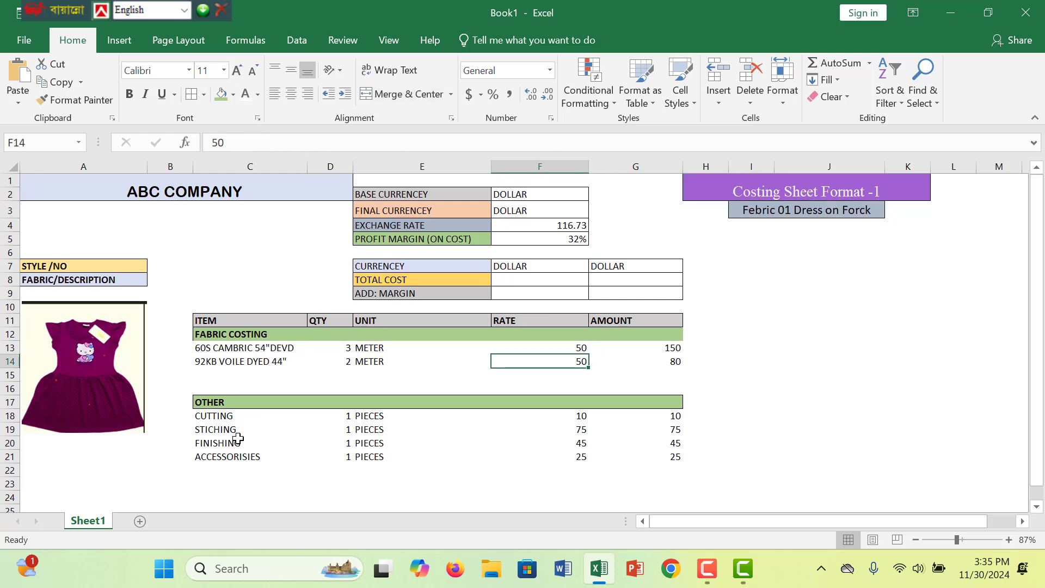
{"action": "left_click", "coordinate": [769, 376]}
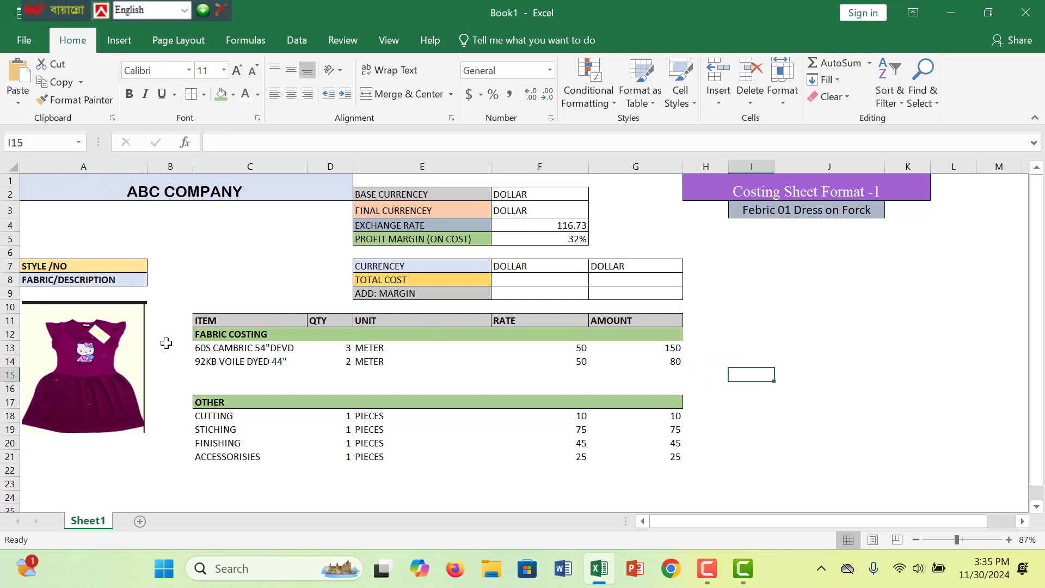
Step: Enlarge the dress picture so it spans column A and most of column B, reaching down to row 21
{"action": "left_click", "coordinate": [126, 381]}
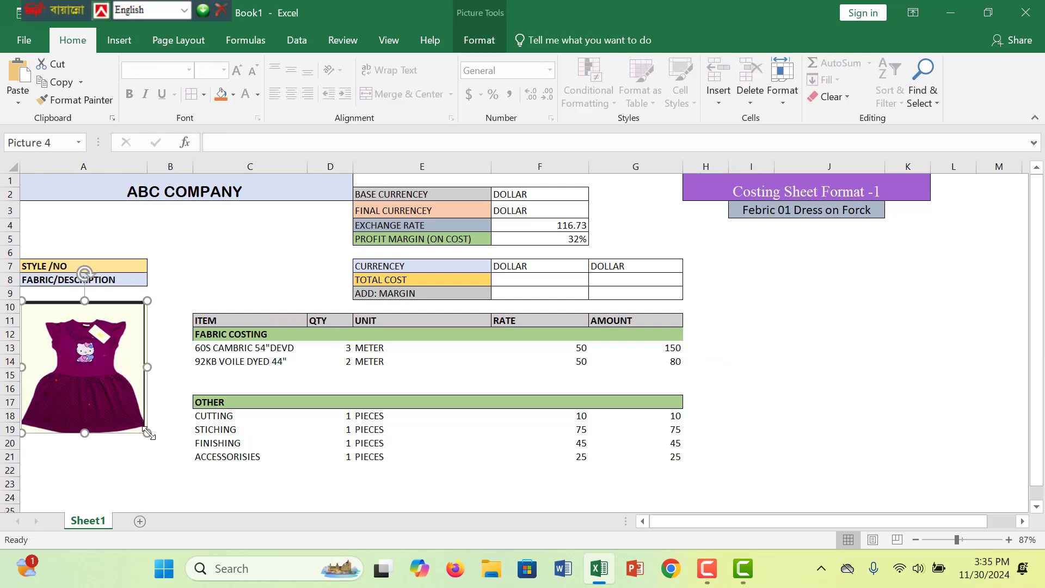
{"action": "left_click_drag", "start_coordinate": [148, 432], "coordinate": [164, 449]}
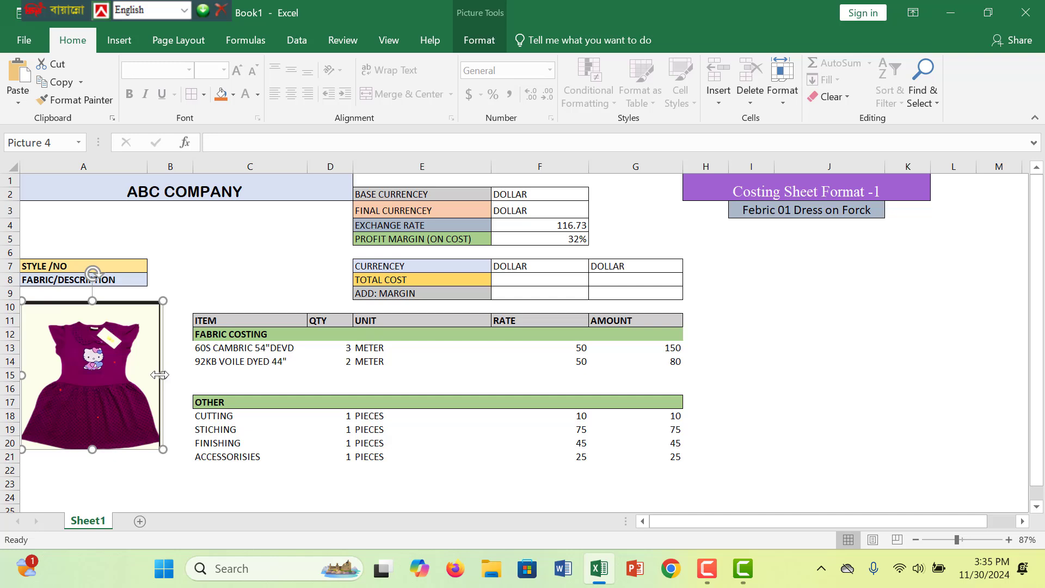
{"action": "left_click_drag", "start_coordinate": [159, 374], "coordinate": [174, 375]}
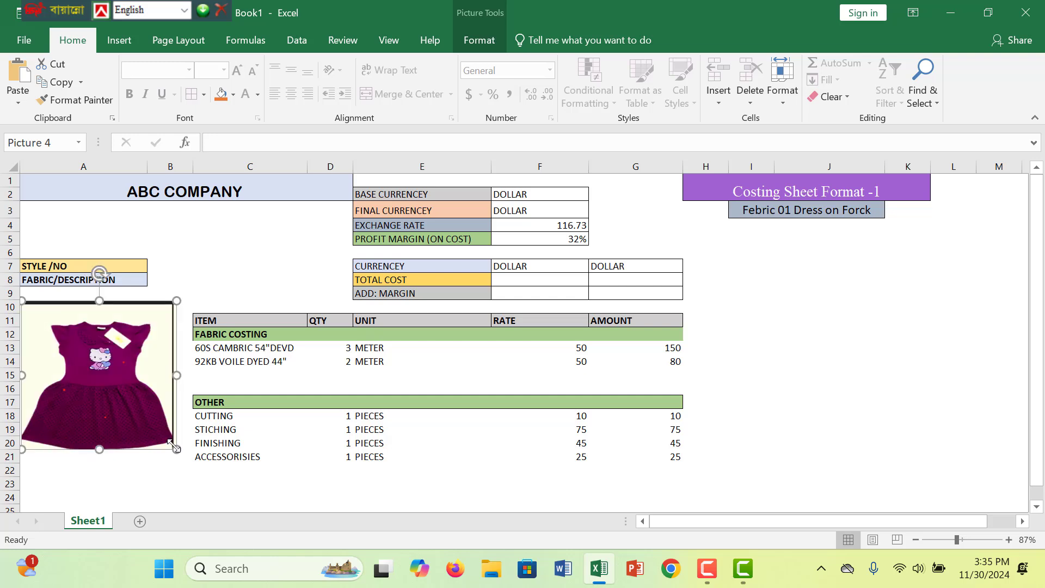
{"action": "left_click_drag", "start_coordinate": [176, 449], "coordinate": [182, 455]}
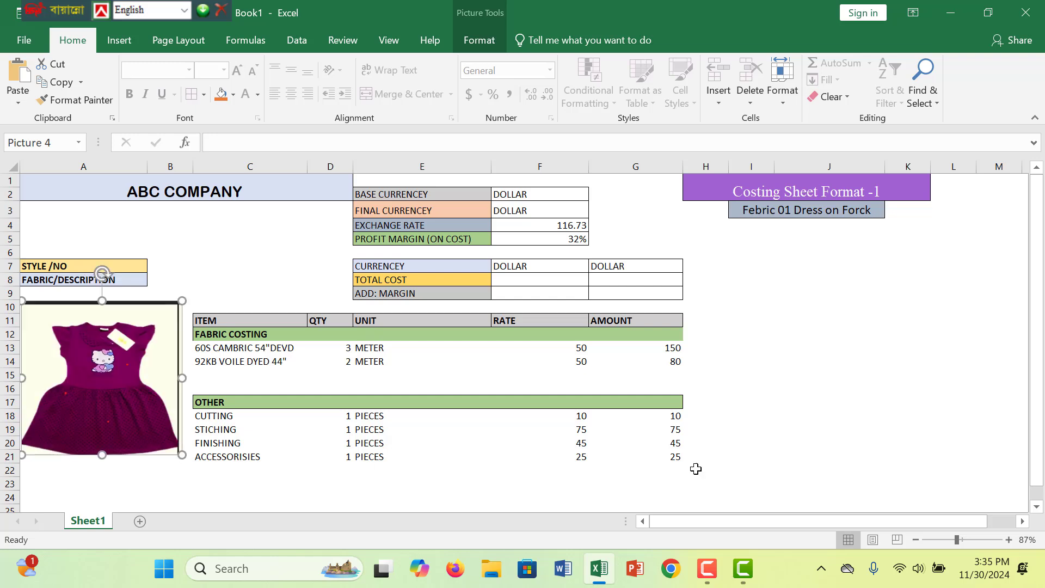
{"action": "left_click", "coordinate": [743, 471]}
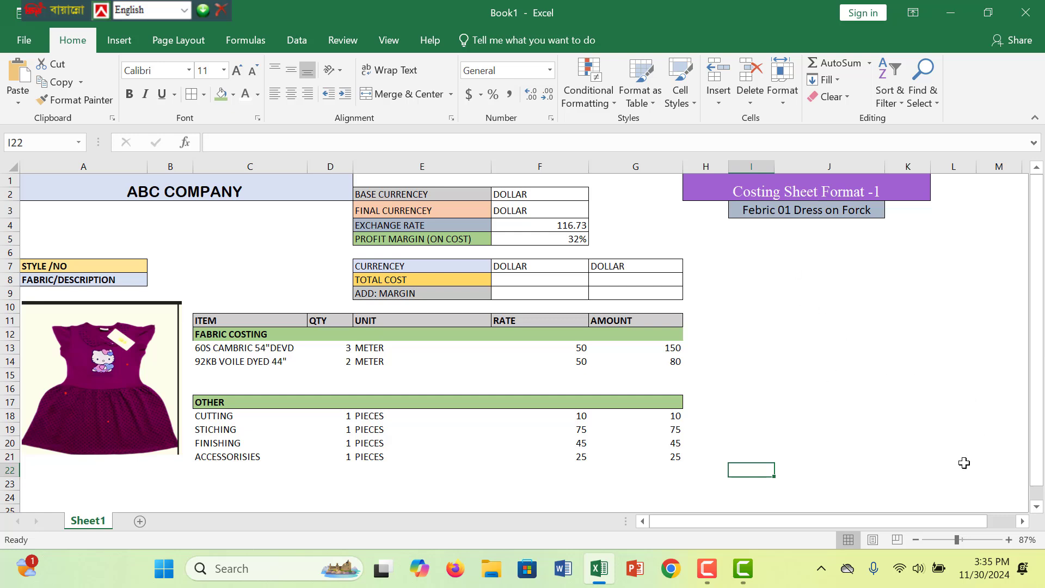
{"action": "left_click", "coordinate": [710, 582]}
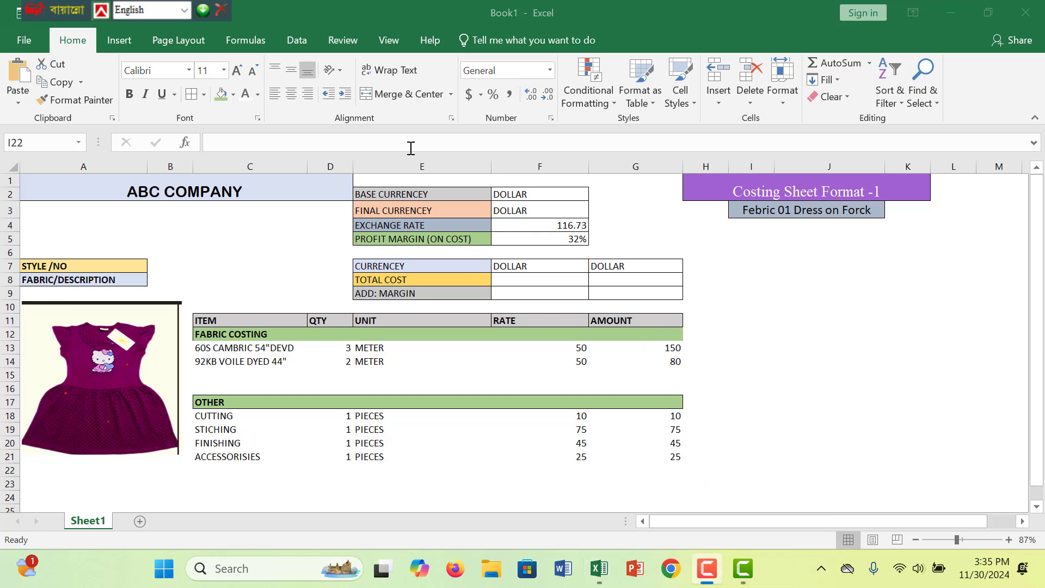